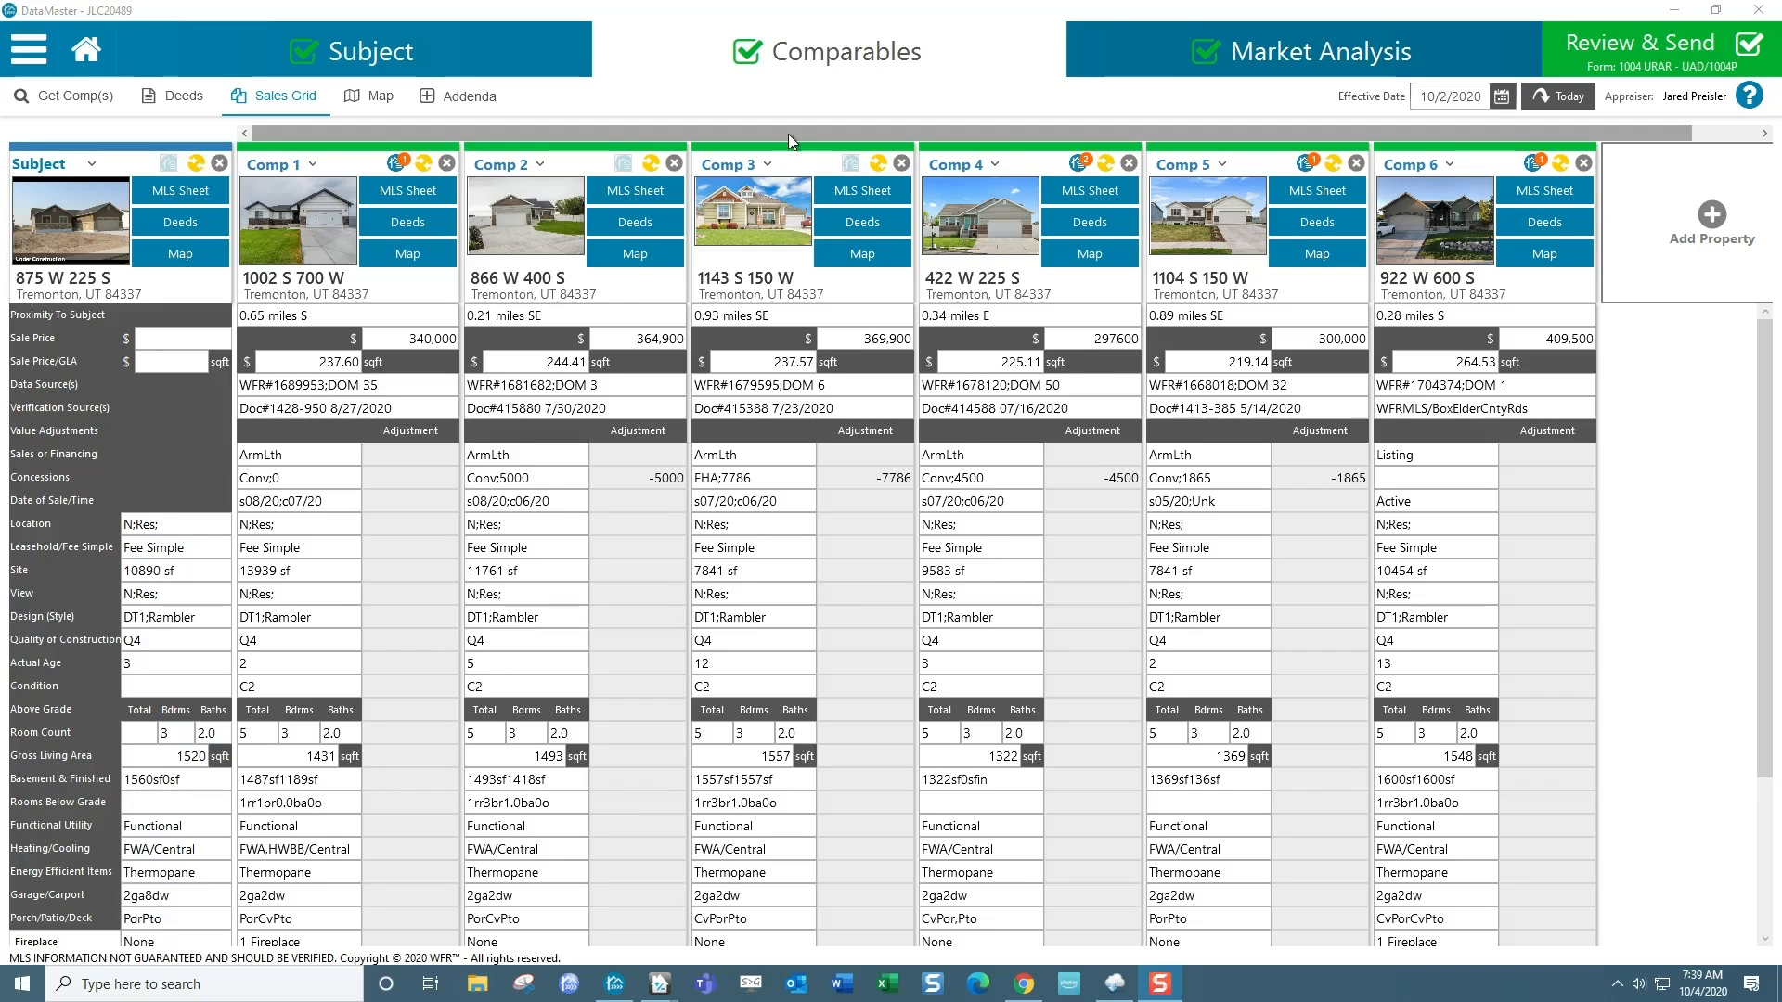
Add the property with MLS number 1671110 to the sales grid as a comparable.
drag(788, 134, 877, 141)
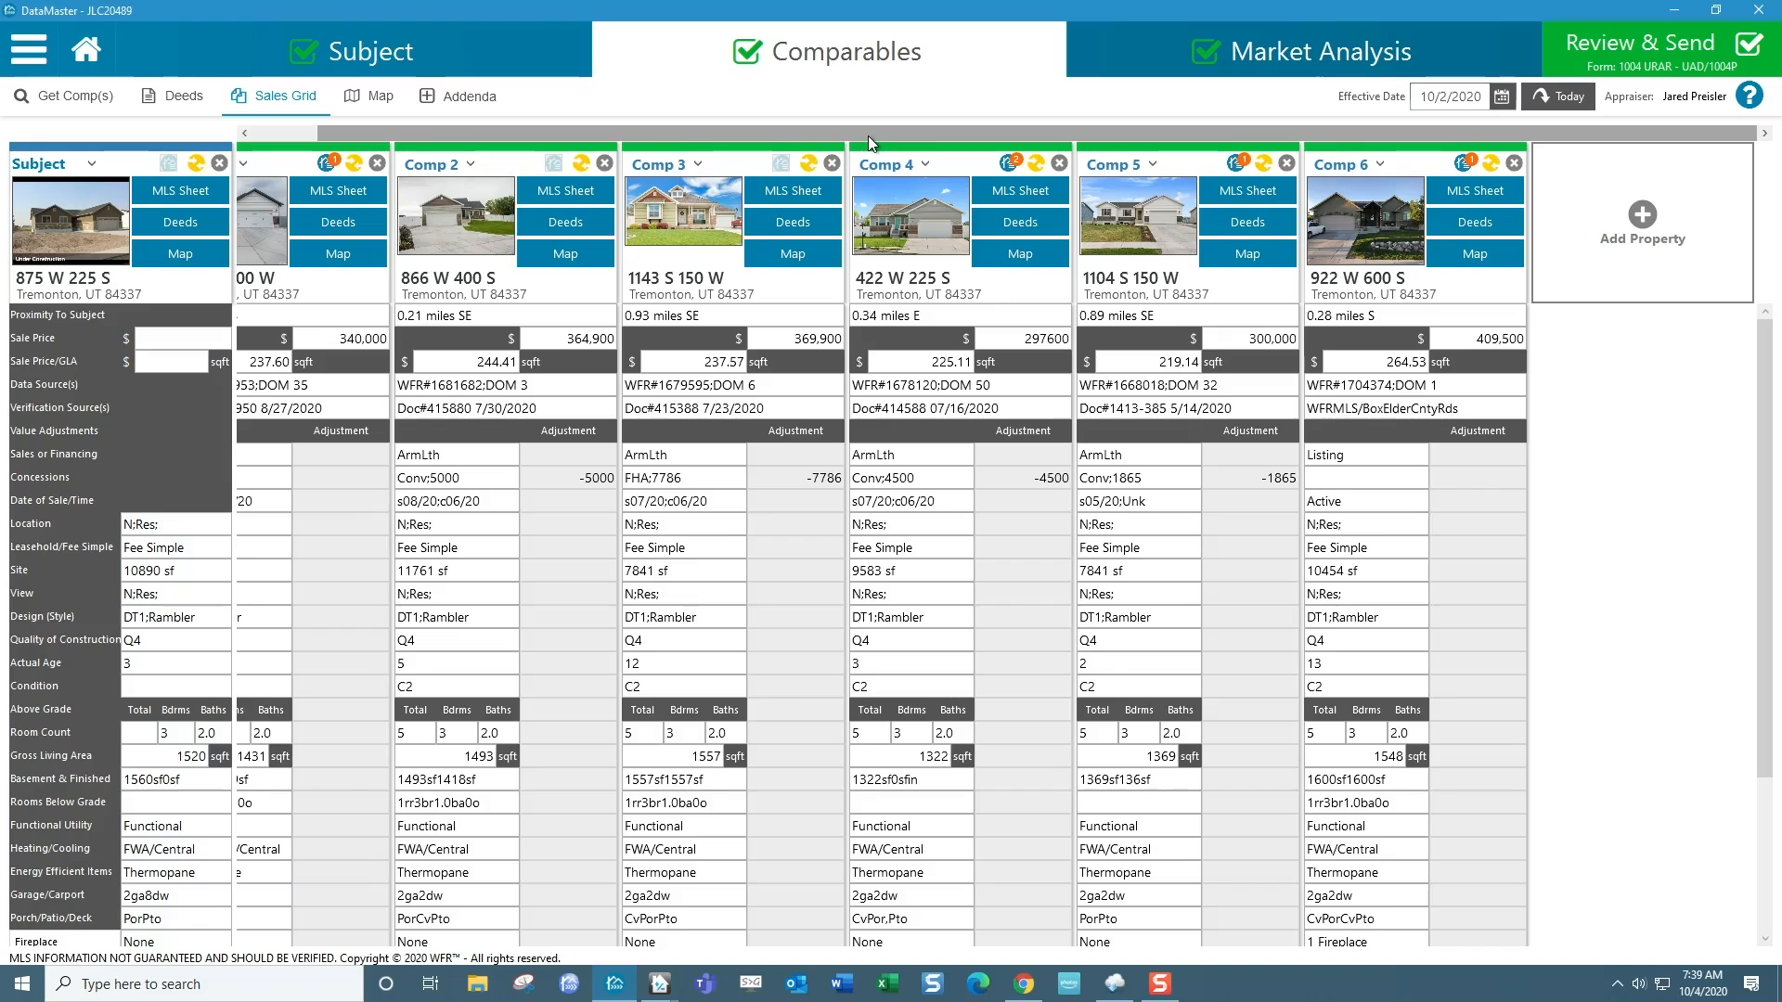
mouse_move(85, 268)
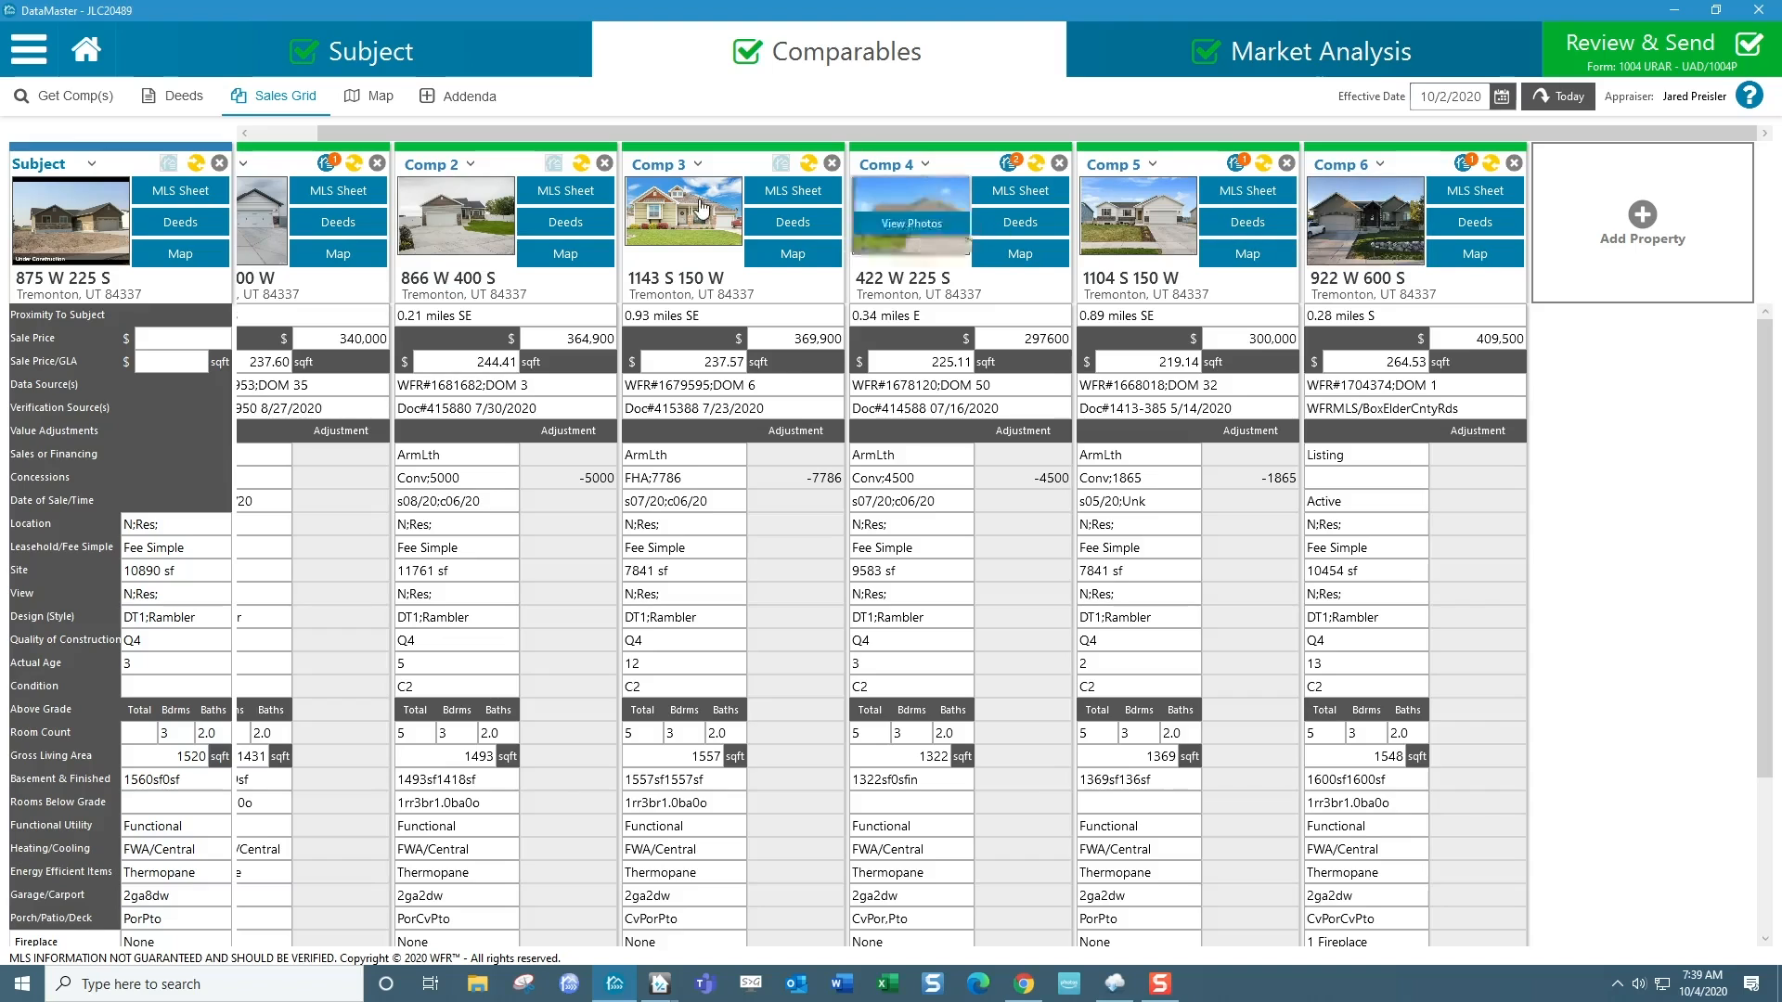
mouse_move(710, 245)
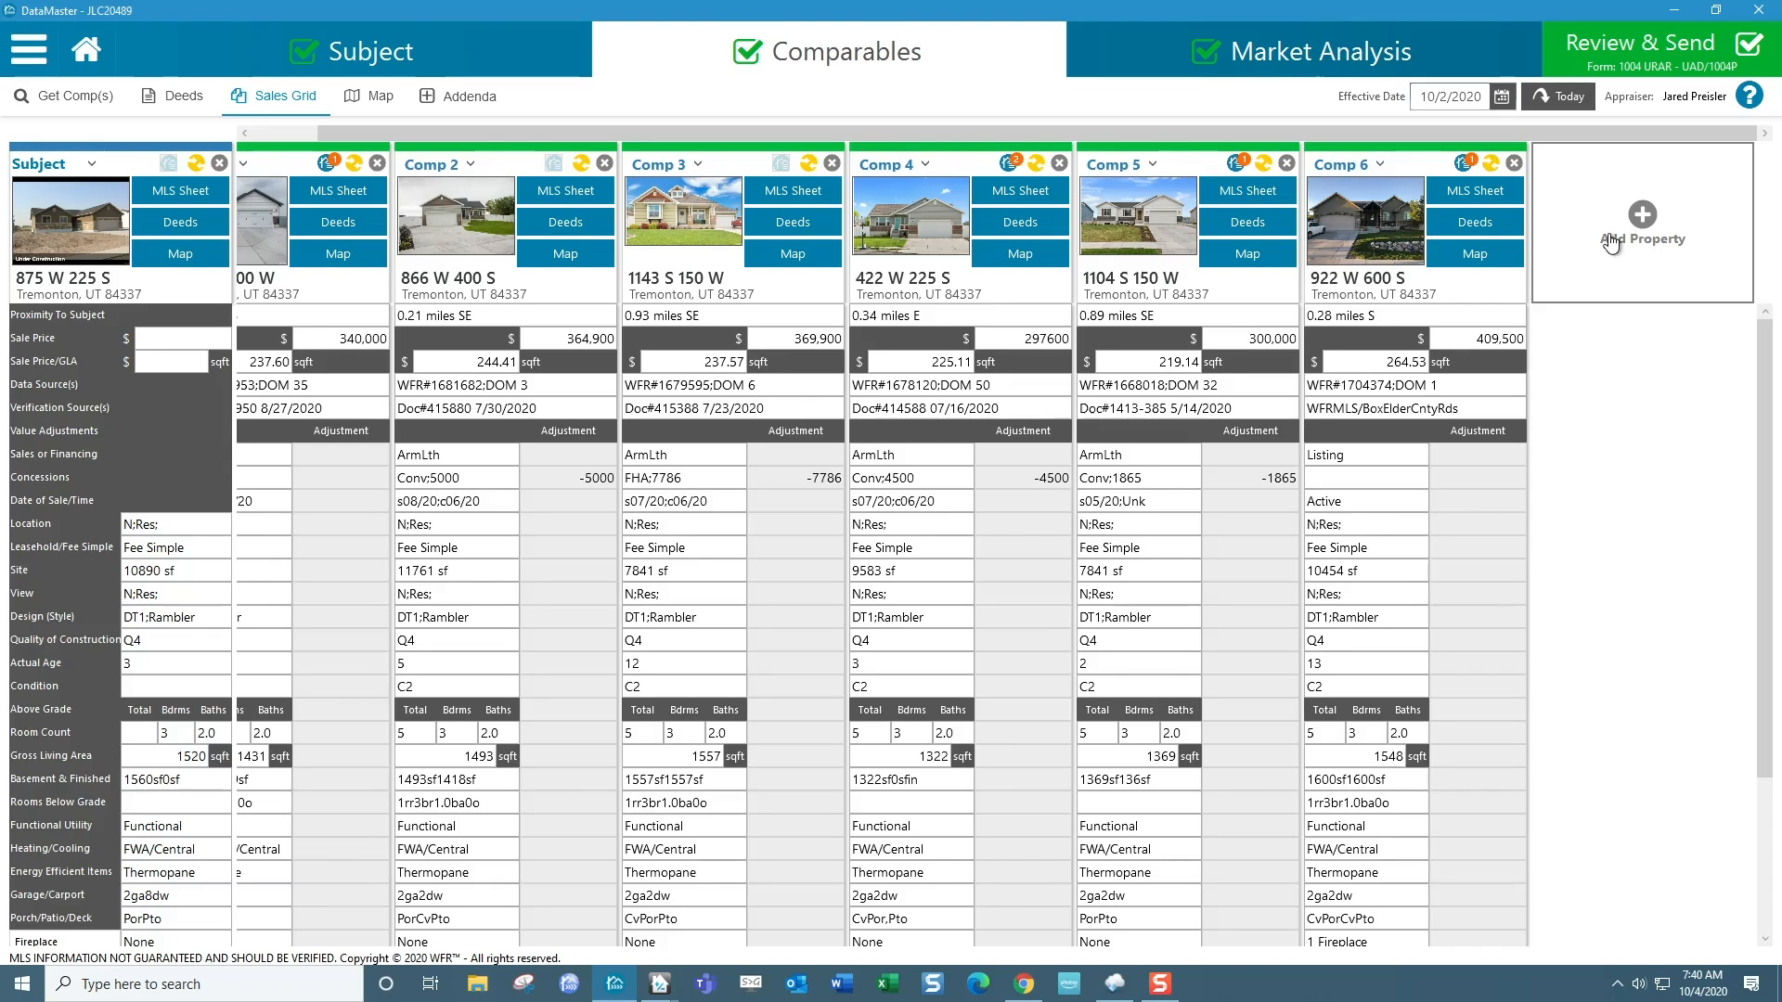
click(1642, 221)
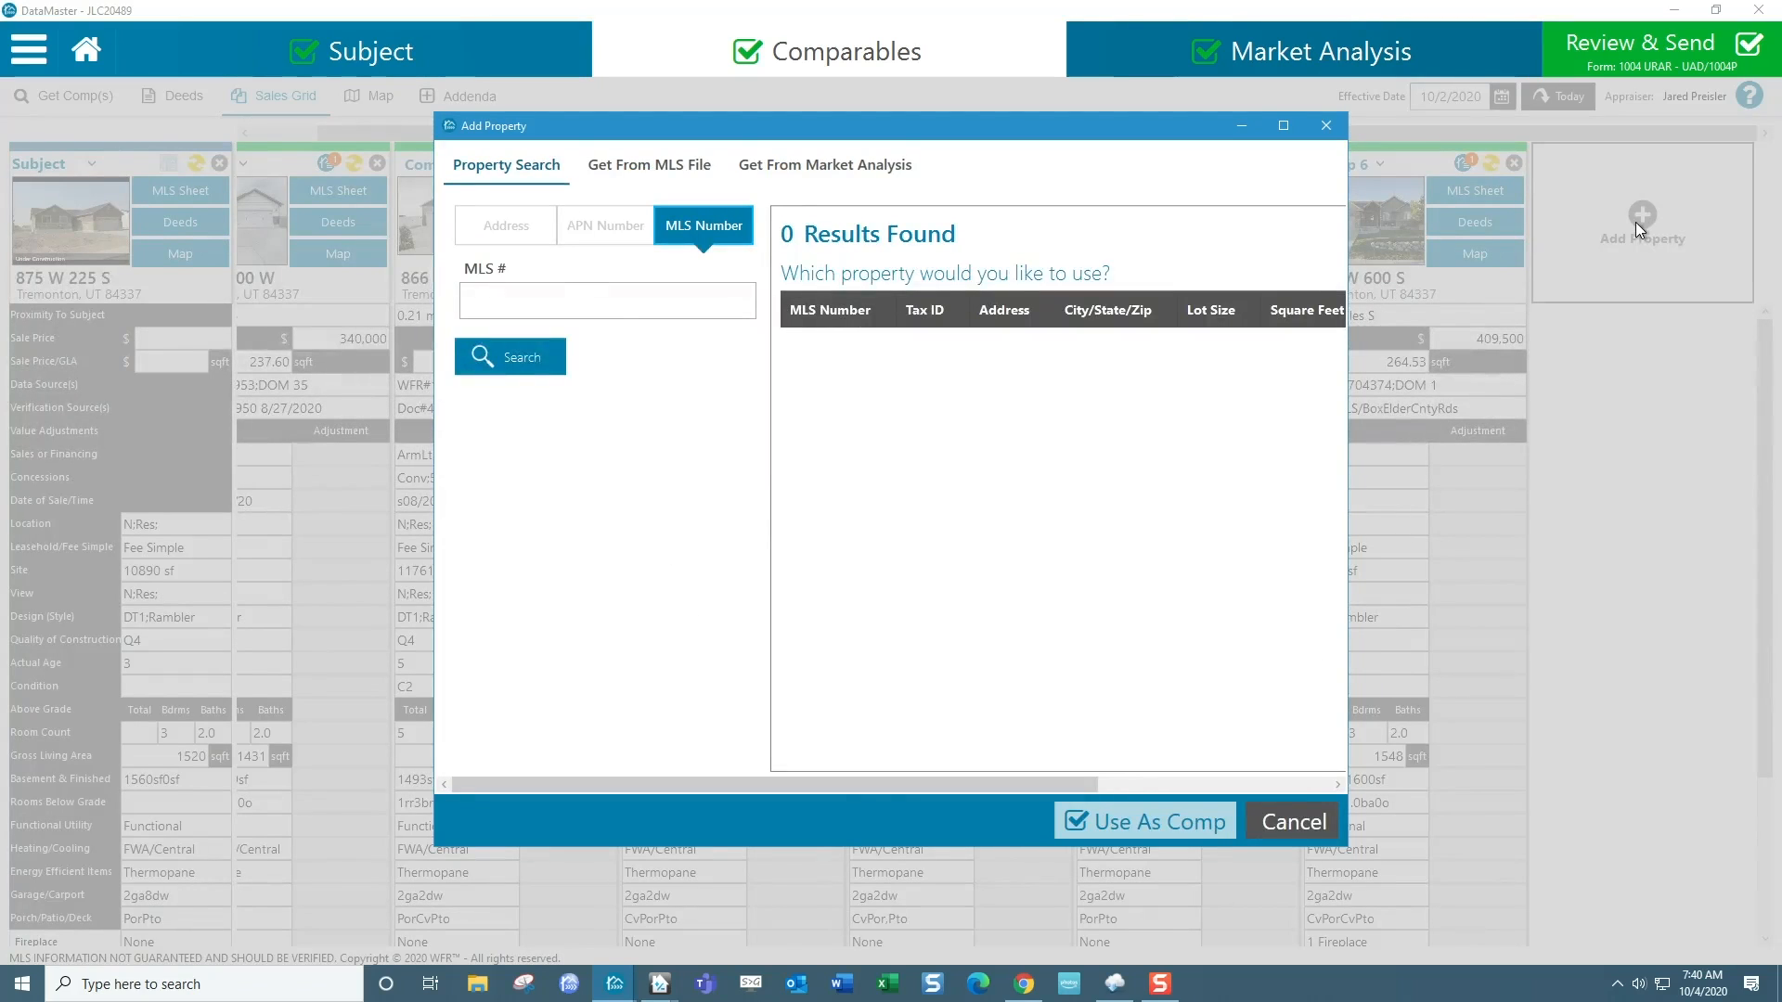
click(564, 296)
text(1671110)
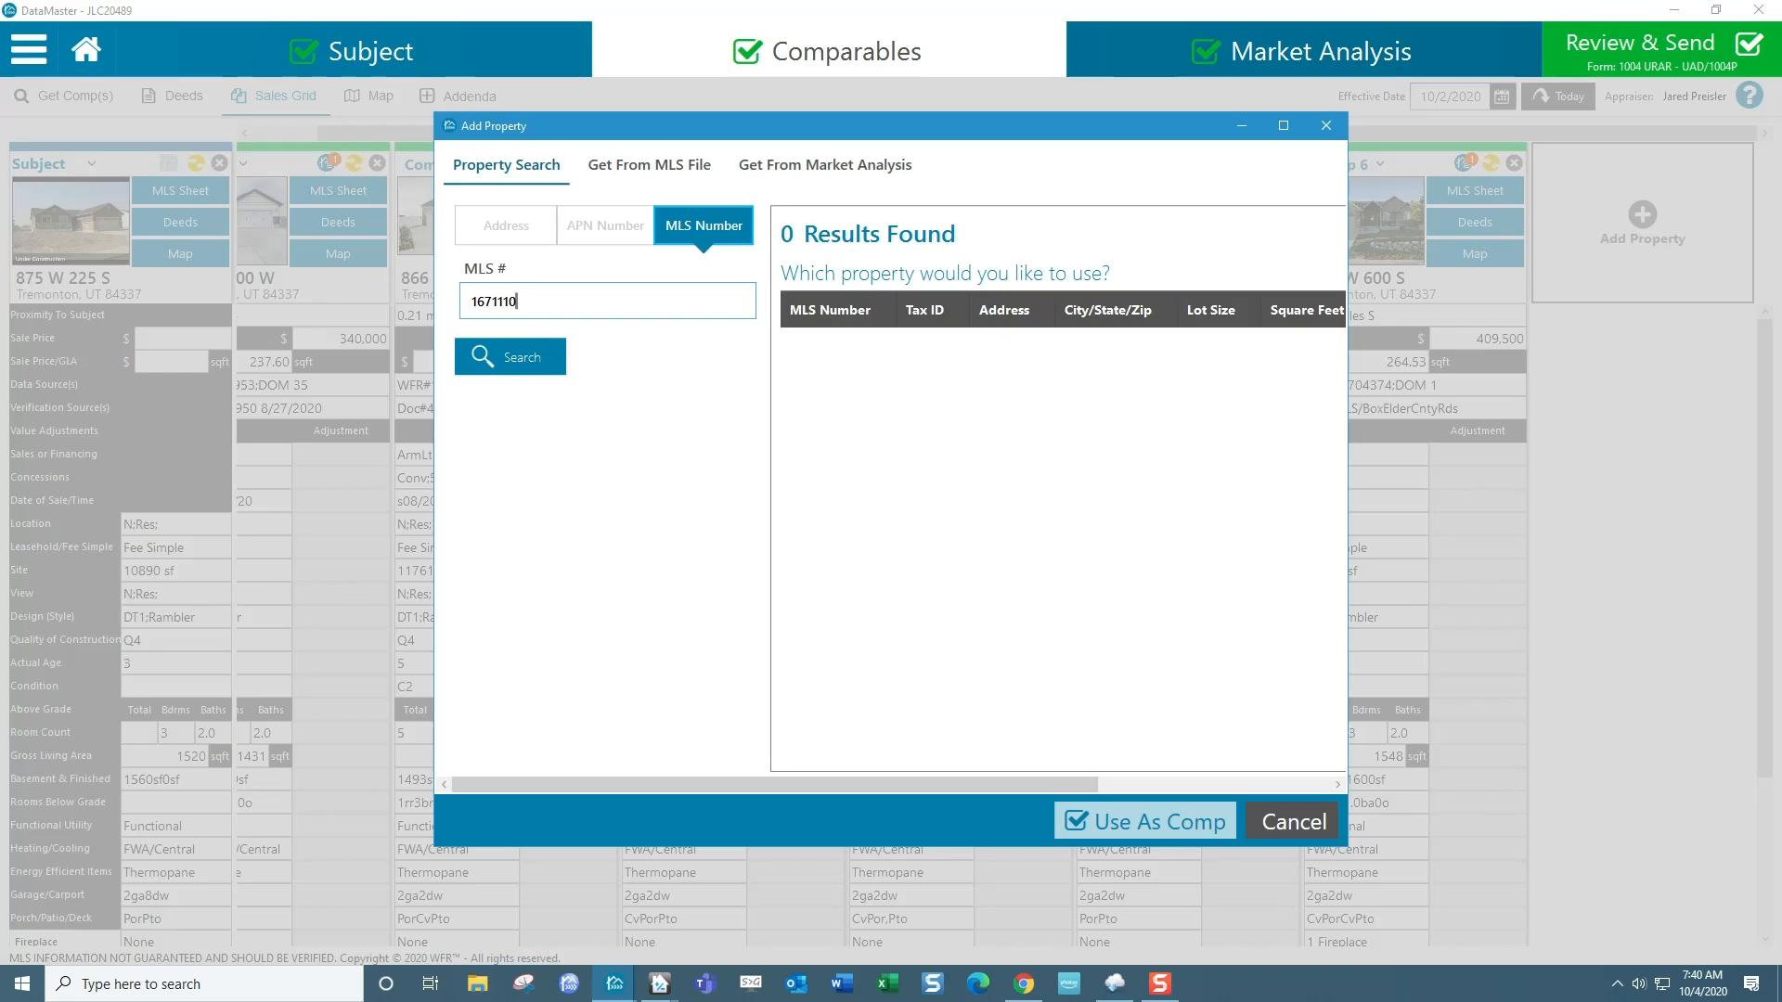
click(509, 359)
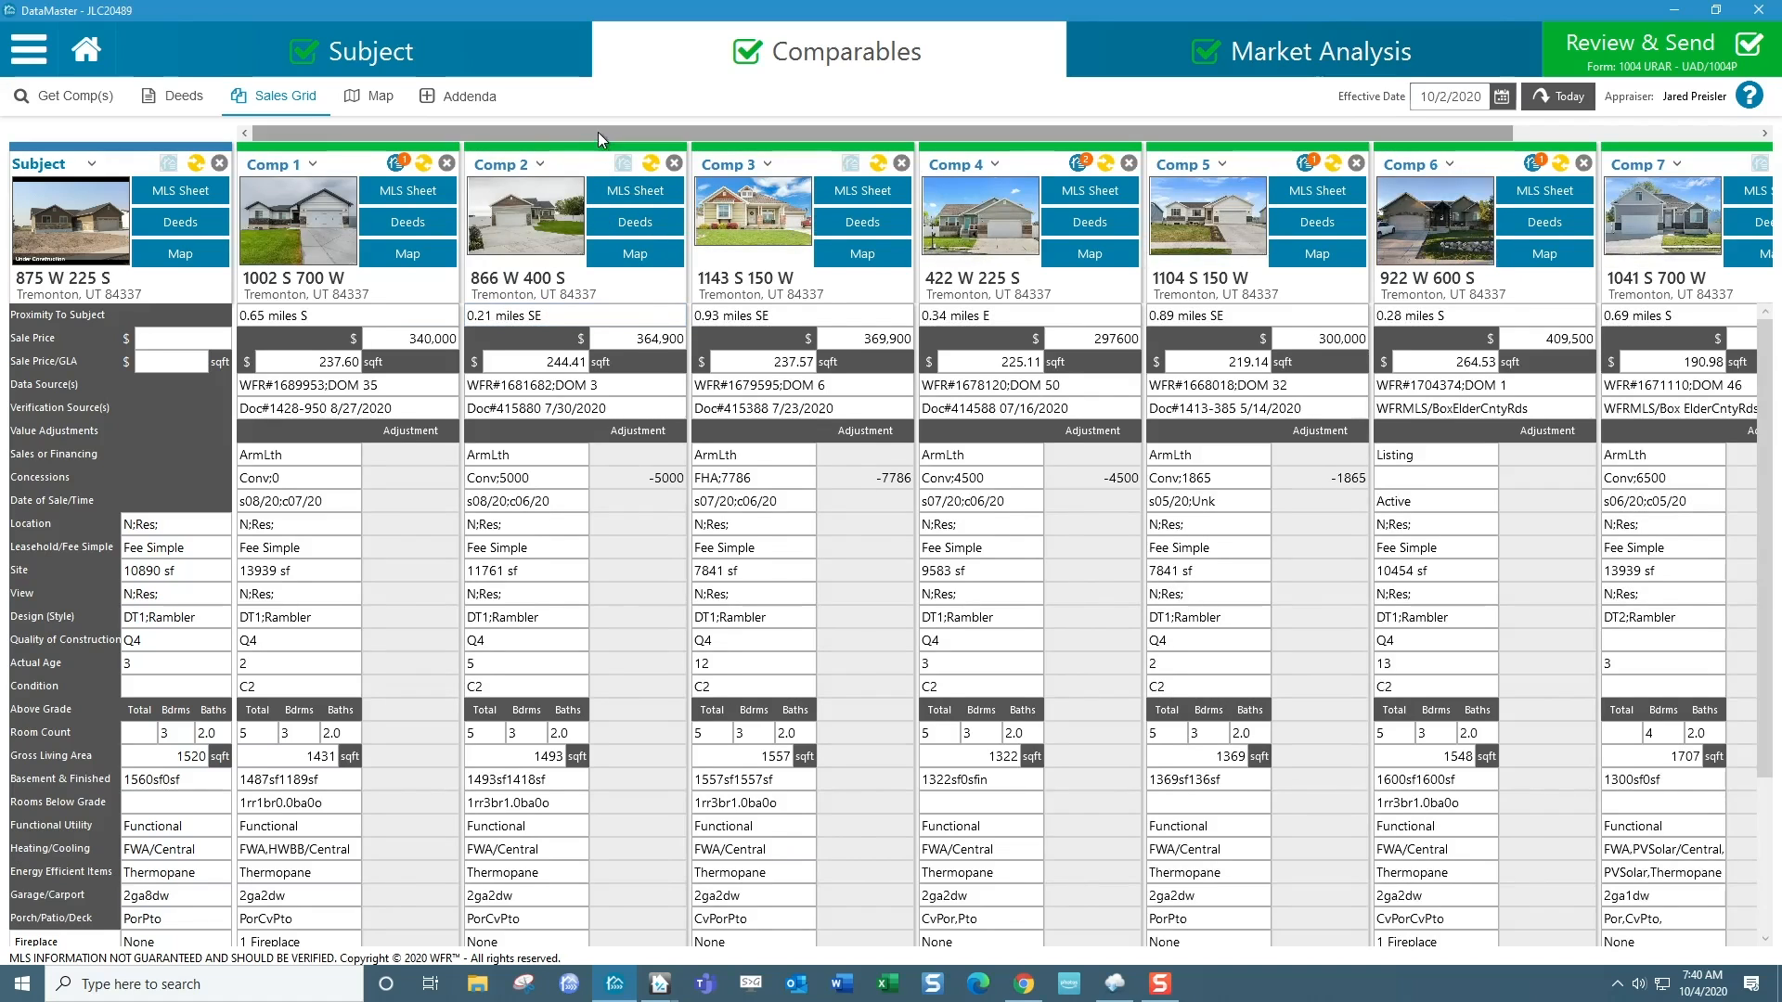
Add another comparable to the sales grid using MLS number 1635107.
drag(597, 134, 1095, 135)
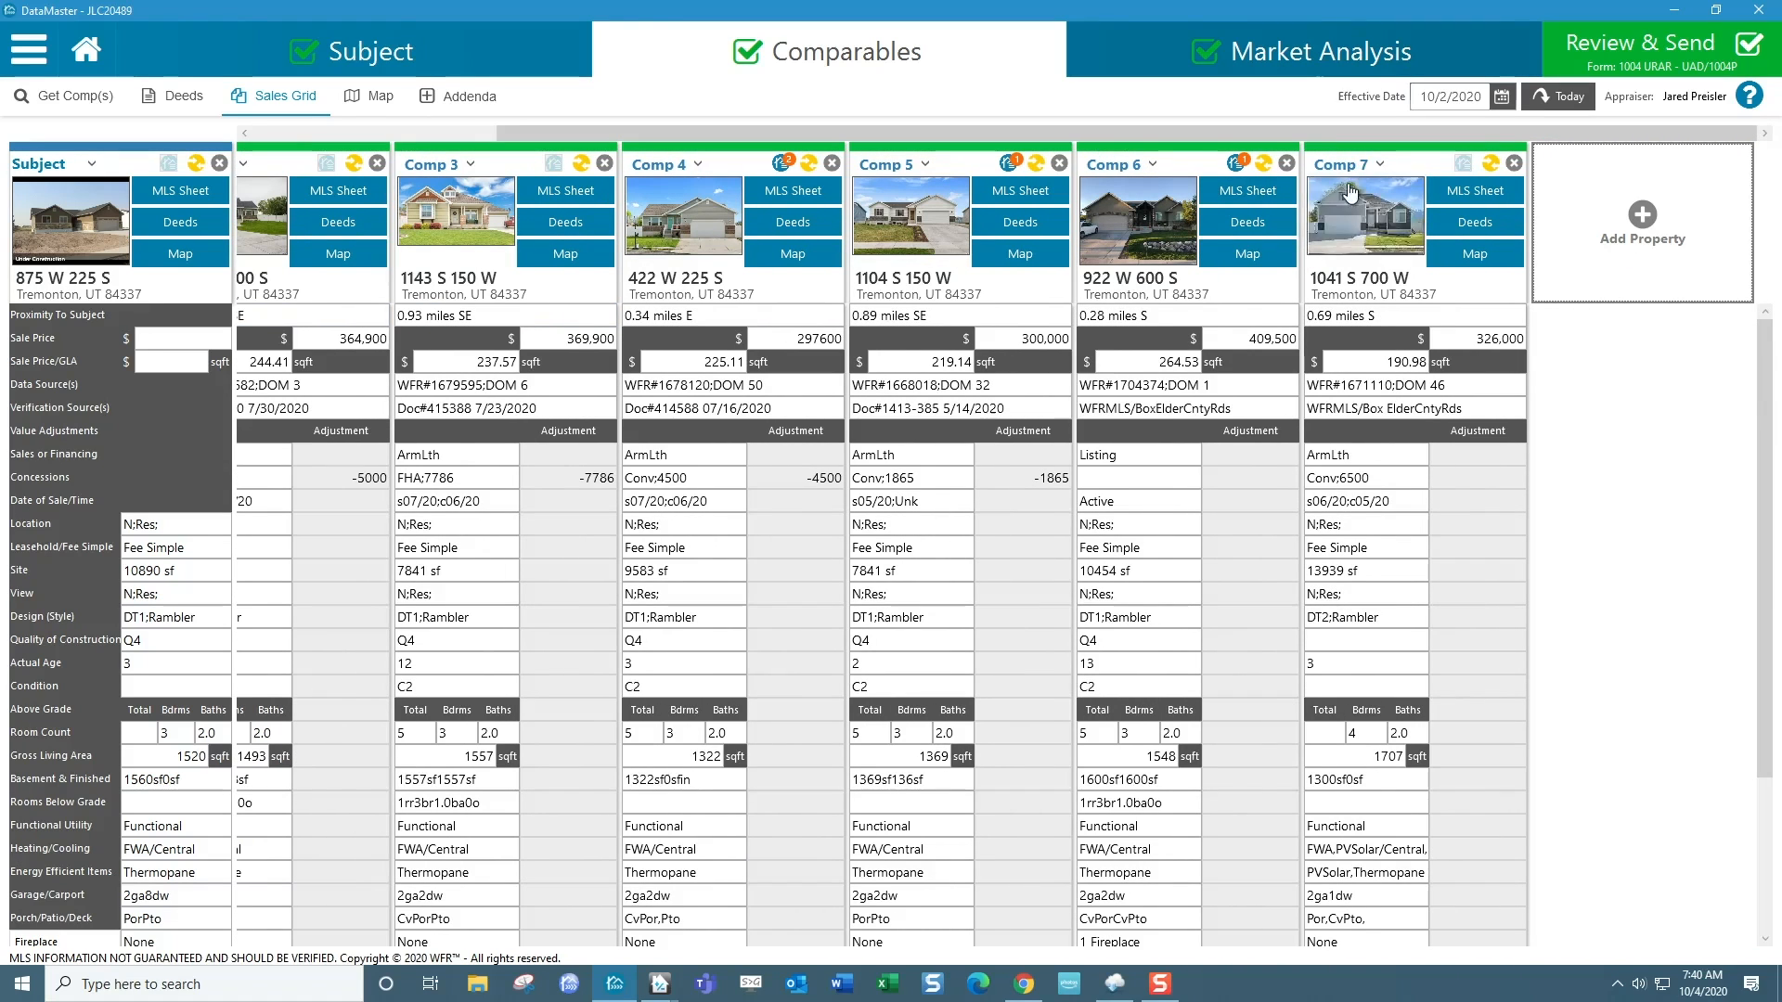
click(1650, 222)
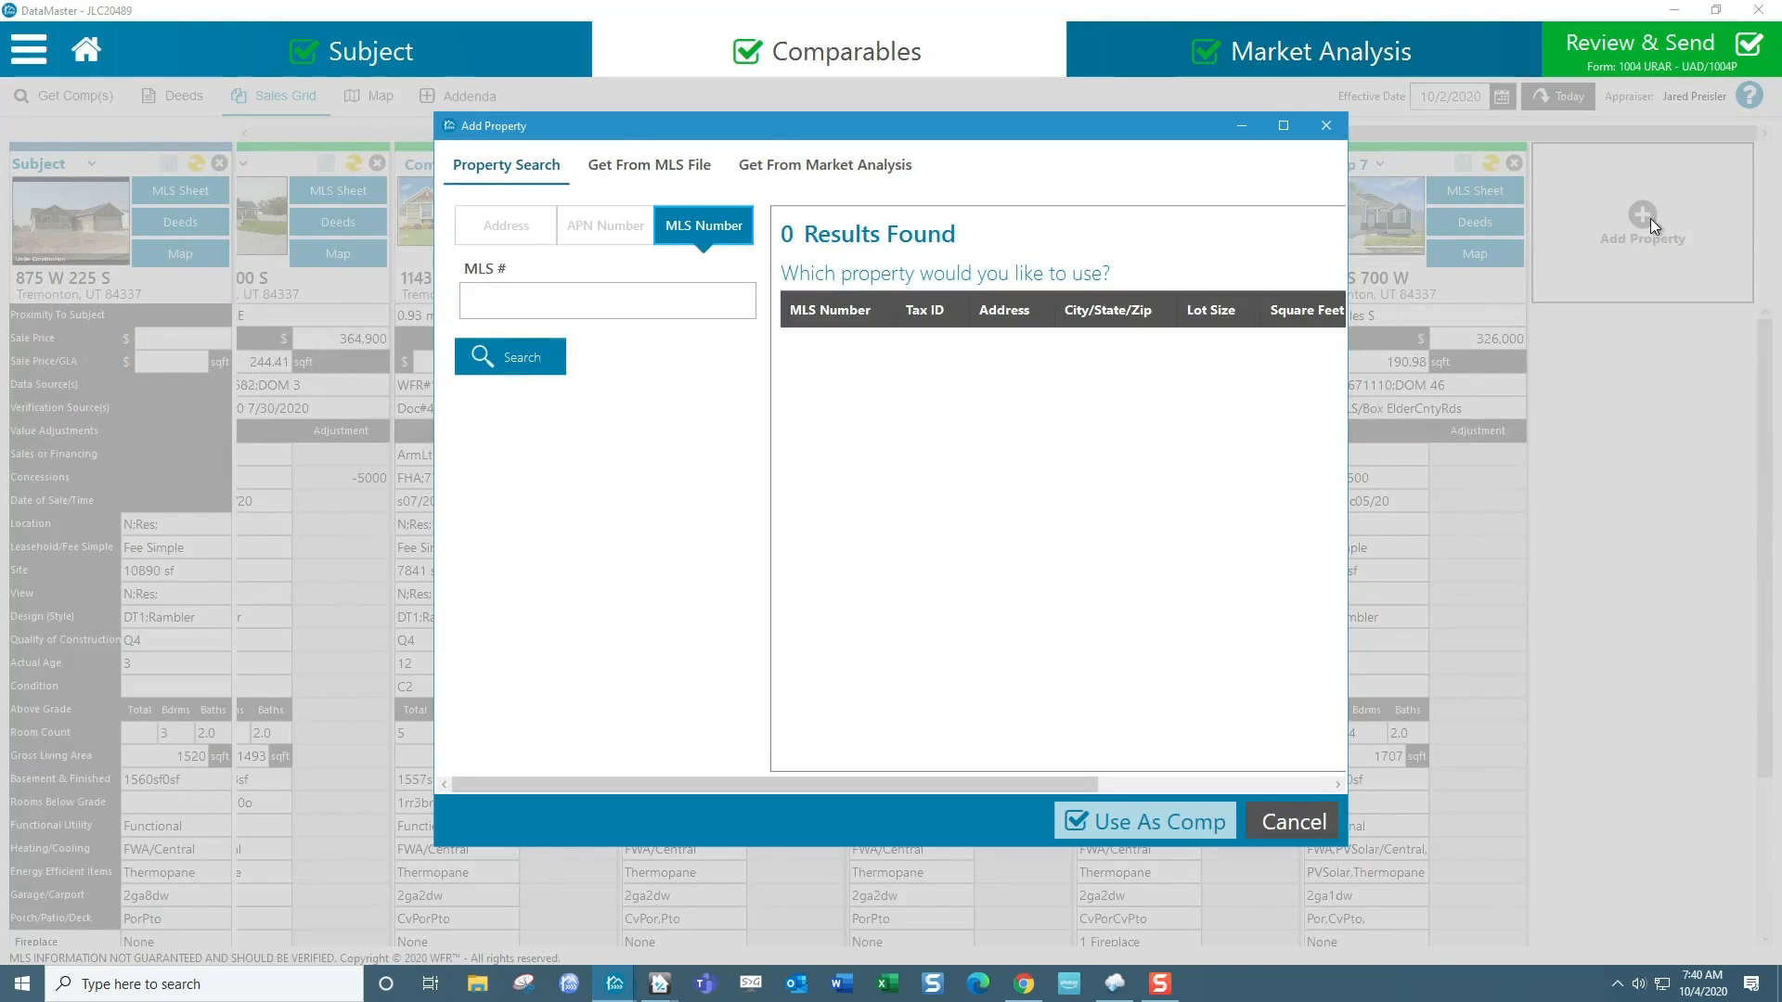
click(489, 306)
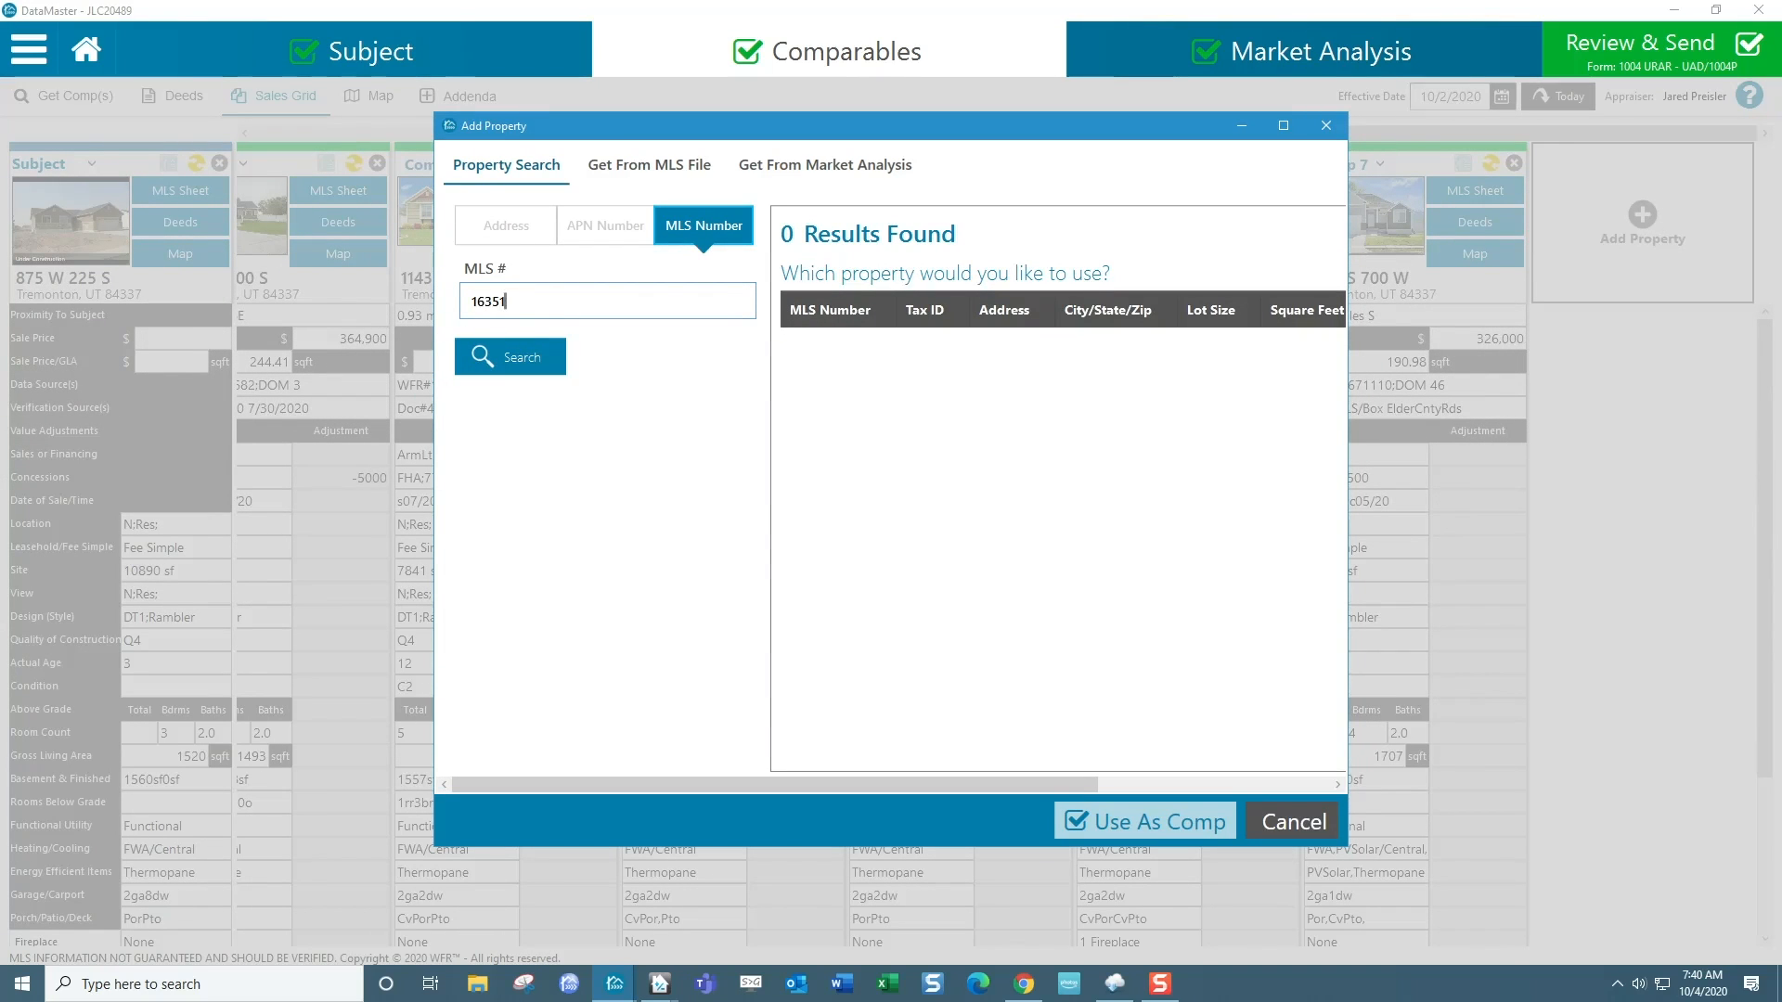
text(1635107)
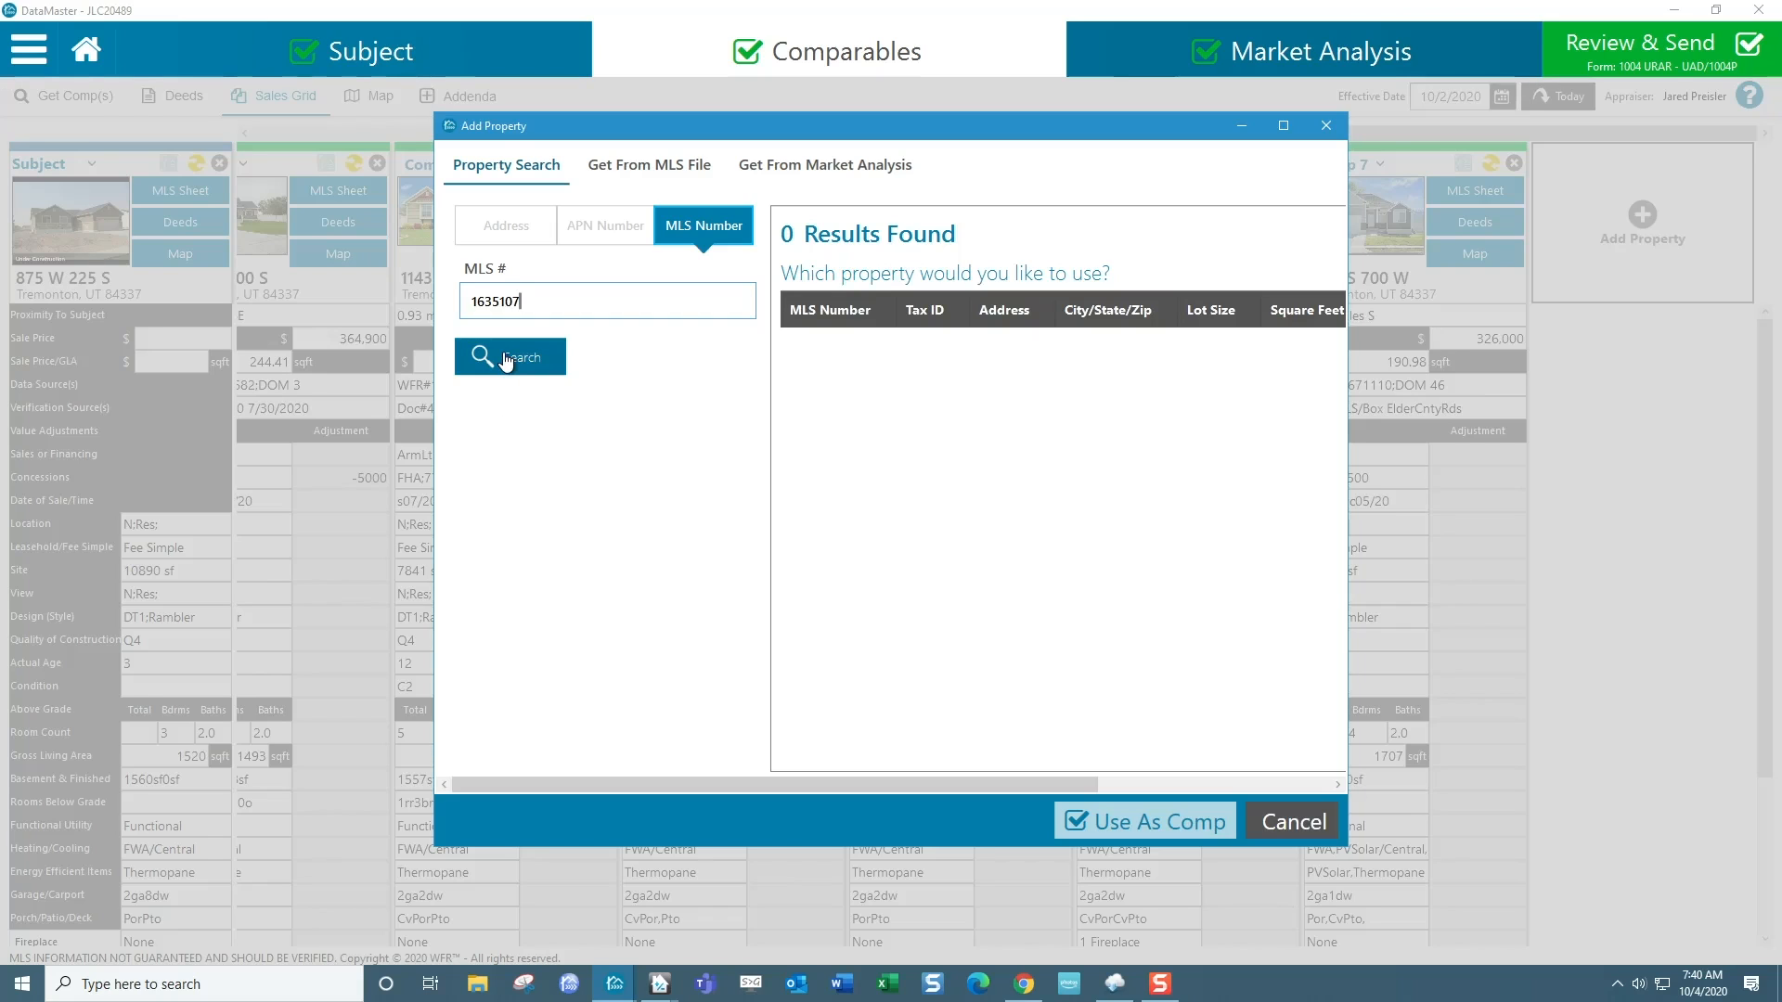
click(506, 357)
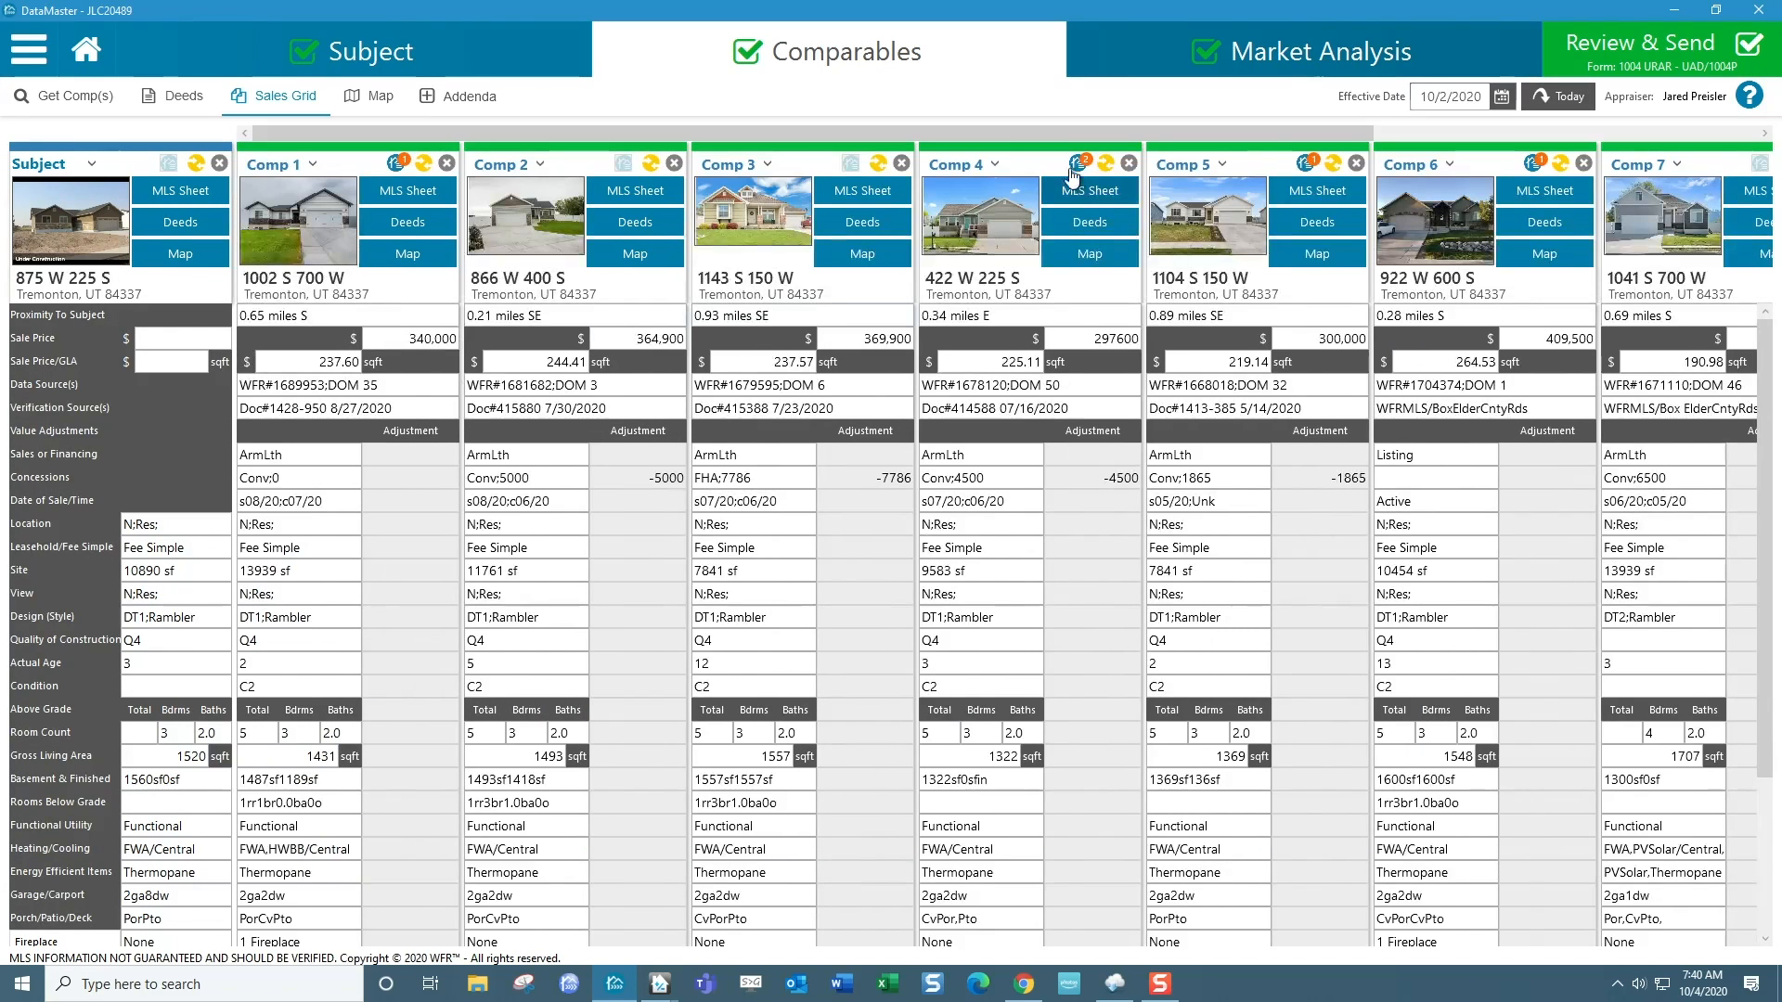
Enter concession adjustments of -6500 for Comp 7 and -4200 for Comp 8.
drag(1060, 130, 1552, 141)
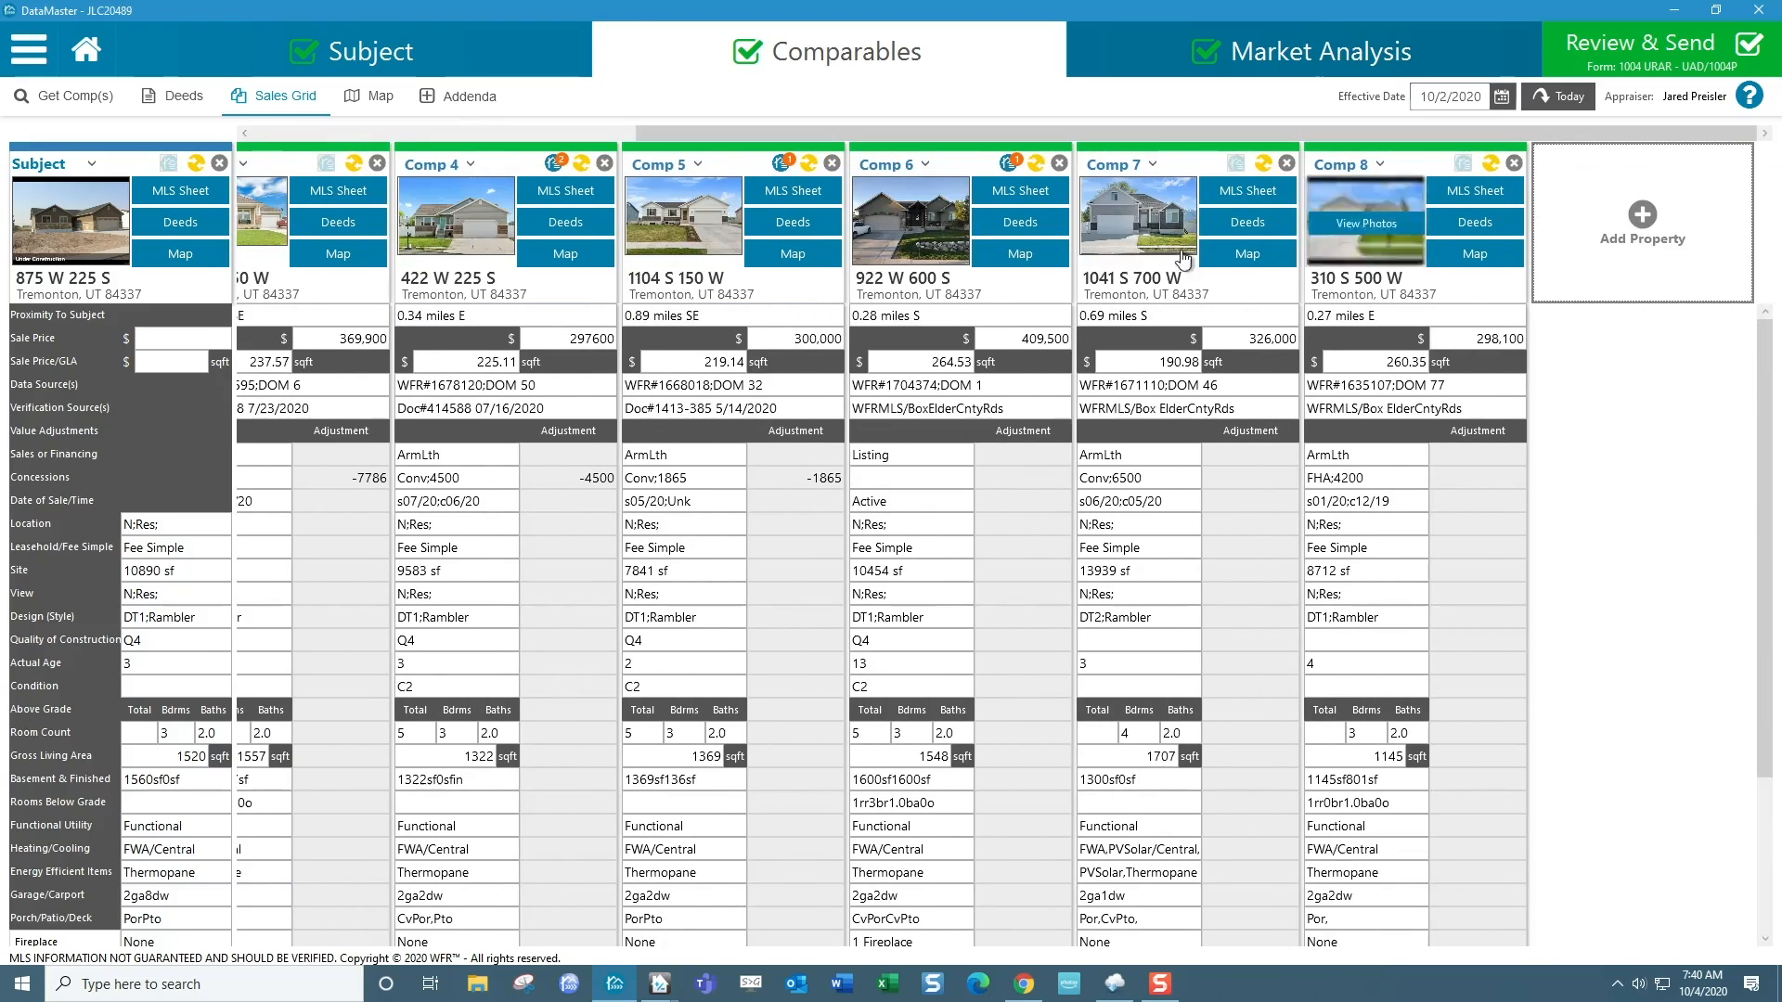
mouse_move(1352, 256)
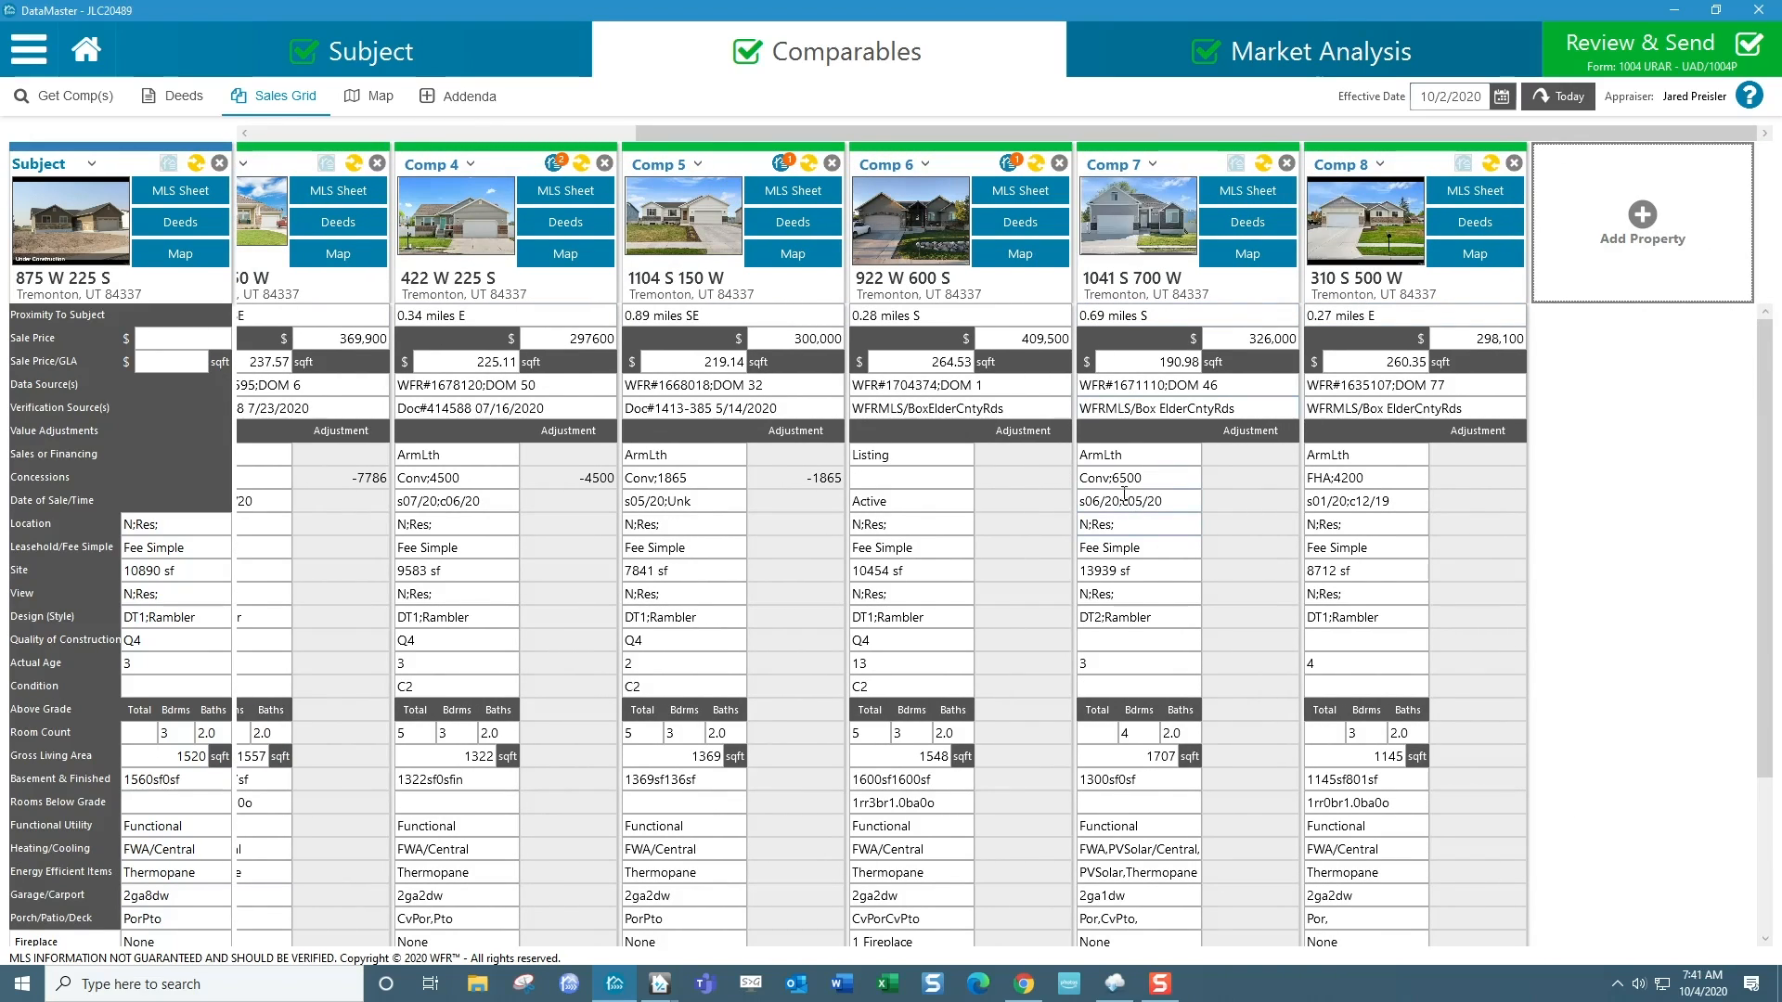
click(1266, 484)
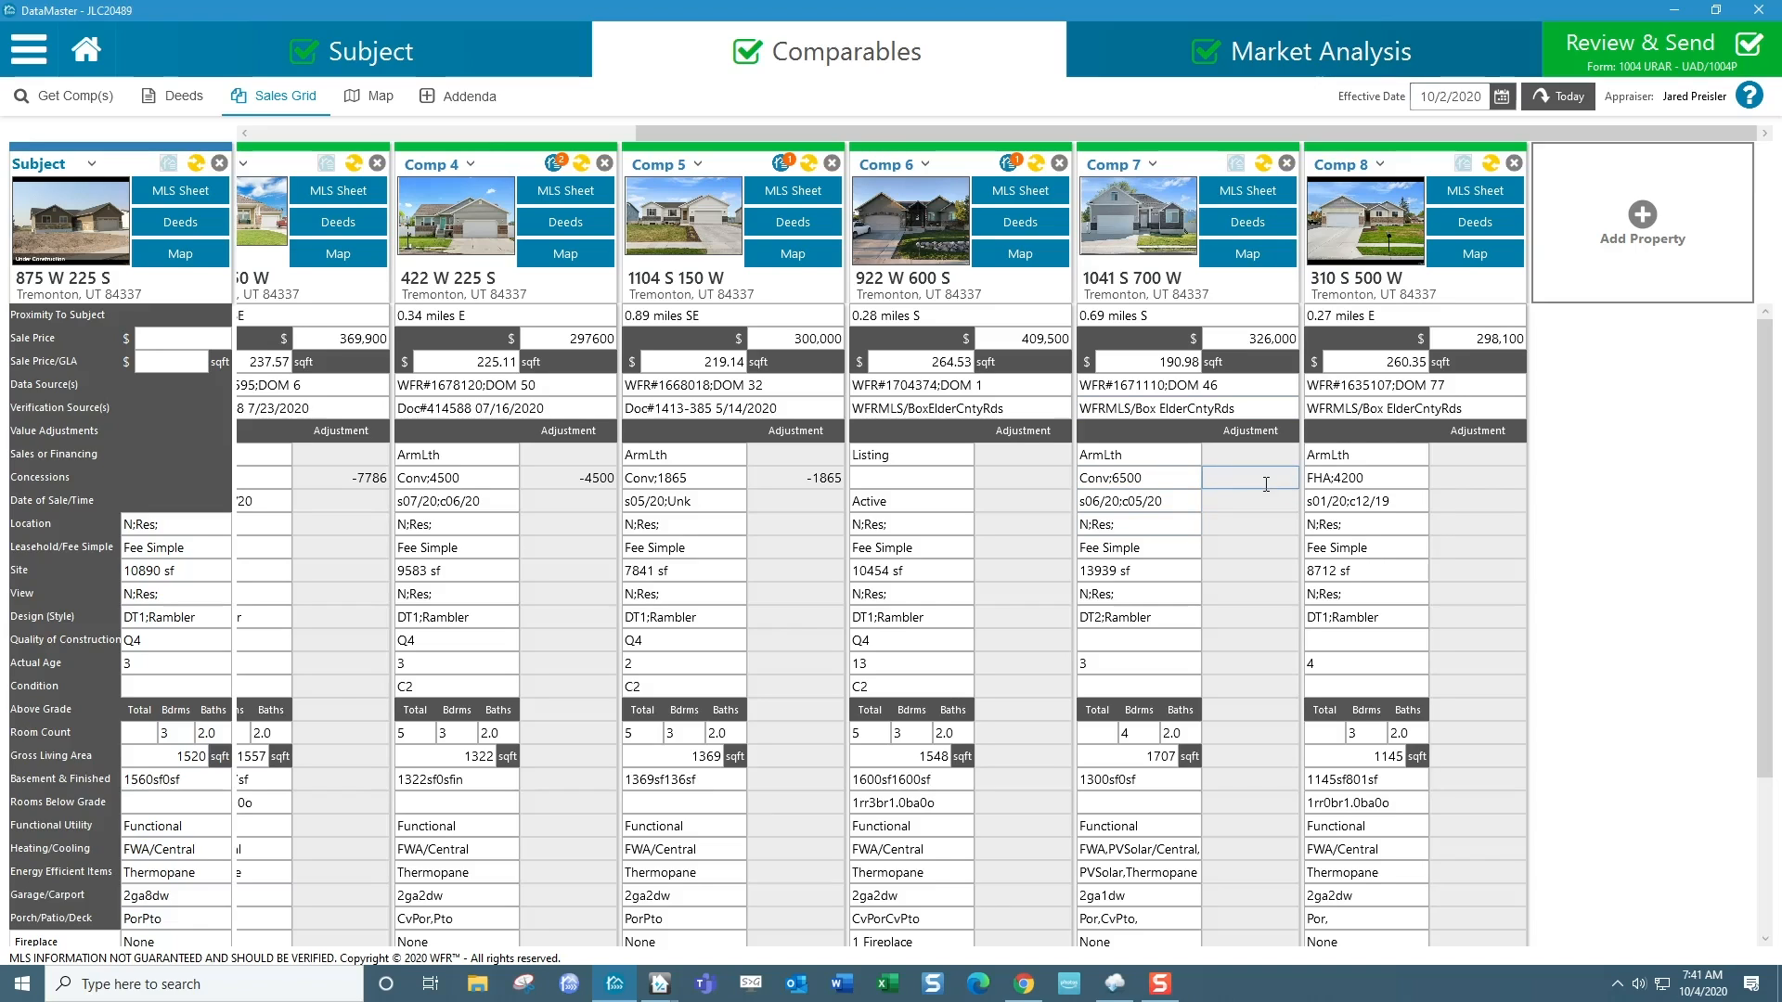
text(-6500)
click(1461, 484)
text(-4200)
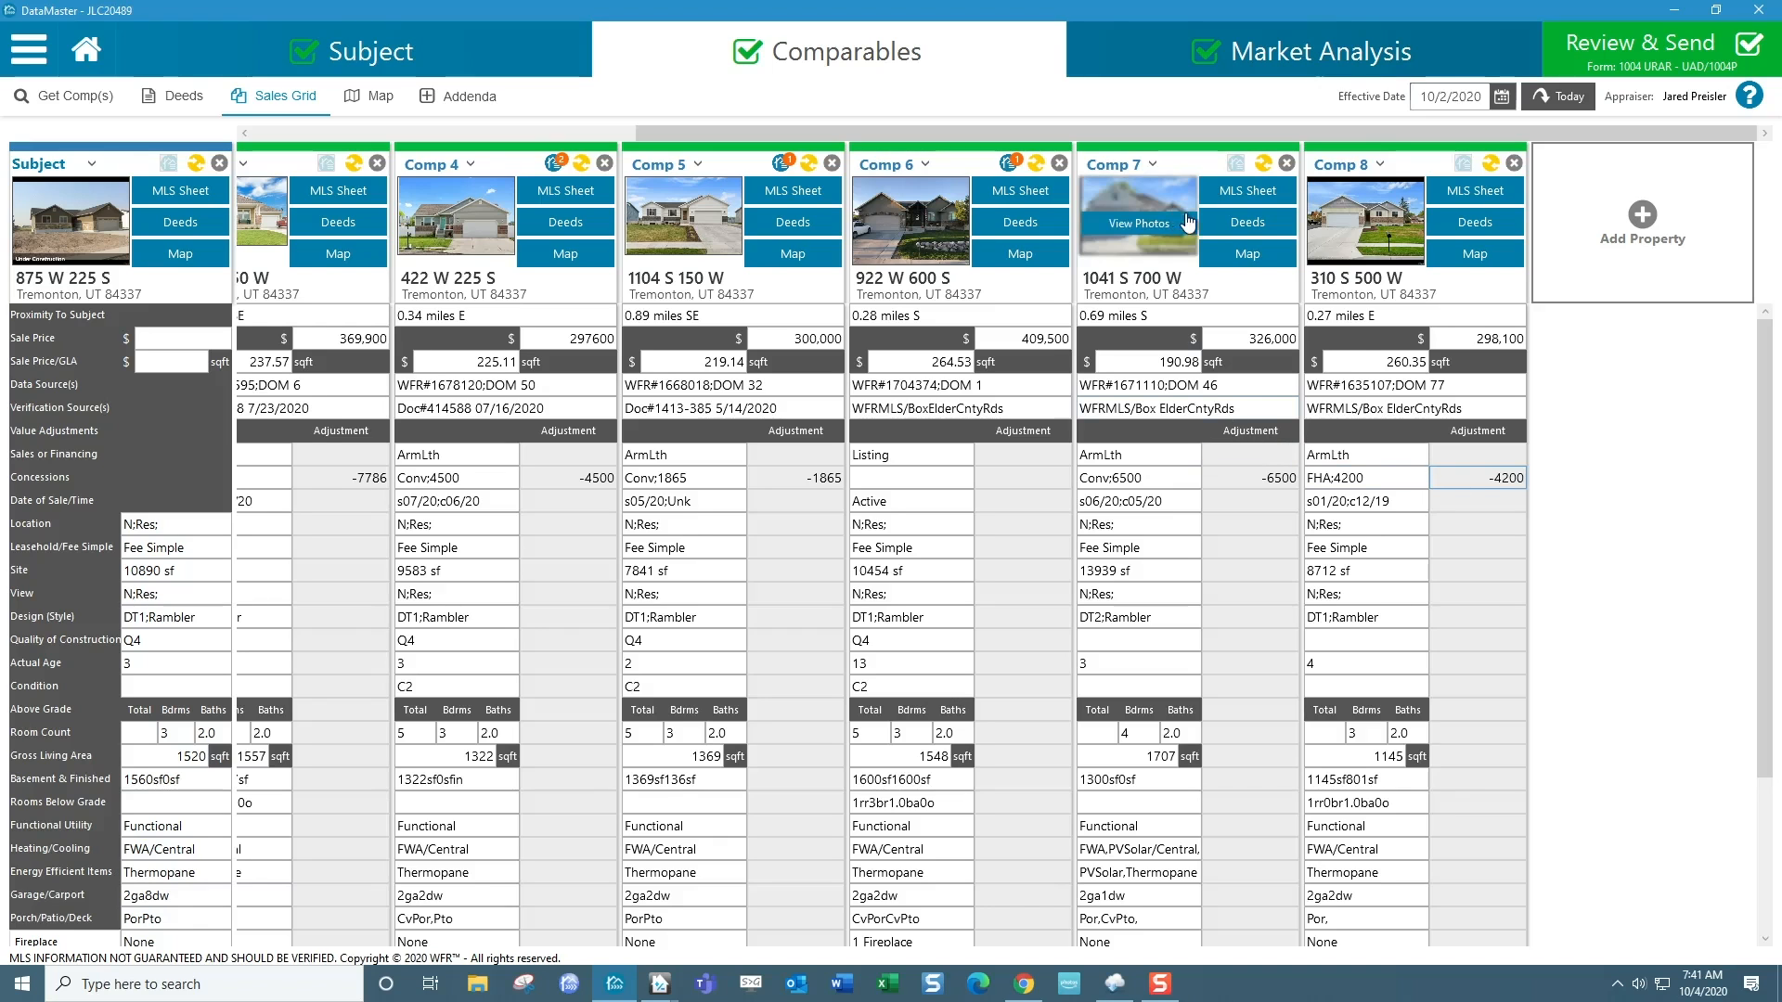
Mark Black Knight deed 413072 as the current sale in Comp 7's deed records and save.
click(1234, 223)
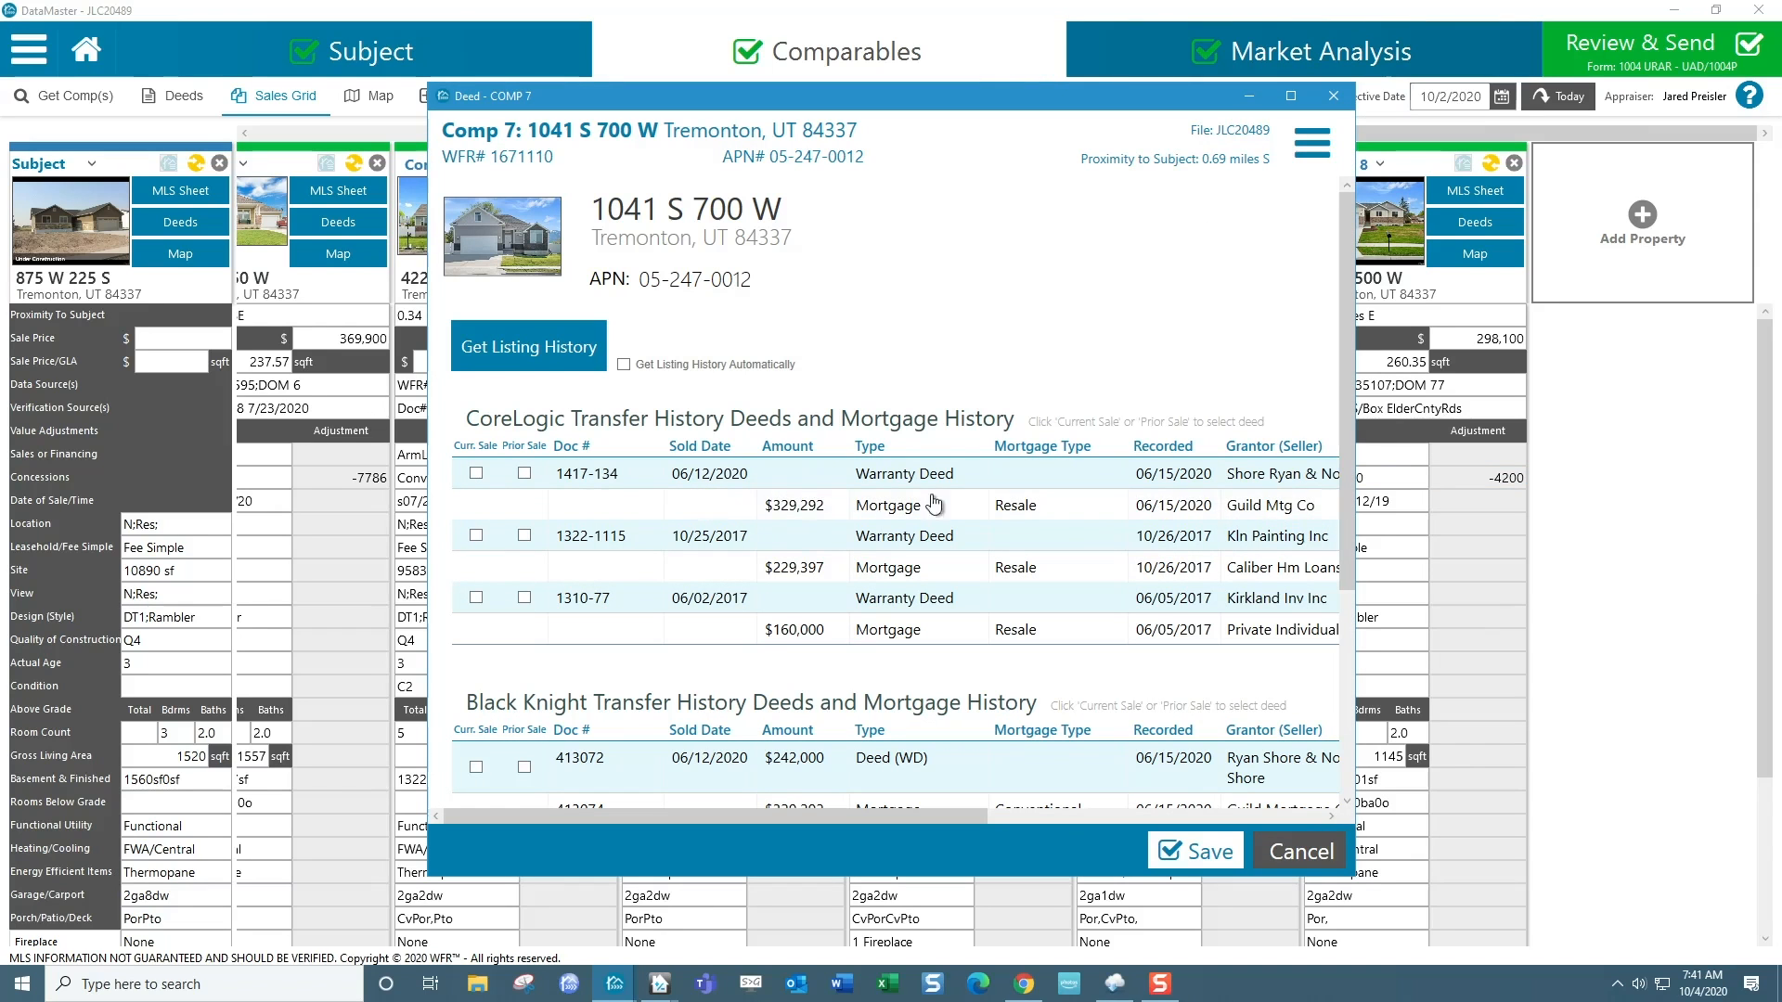
drag(1350, 429, 1353, 607)
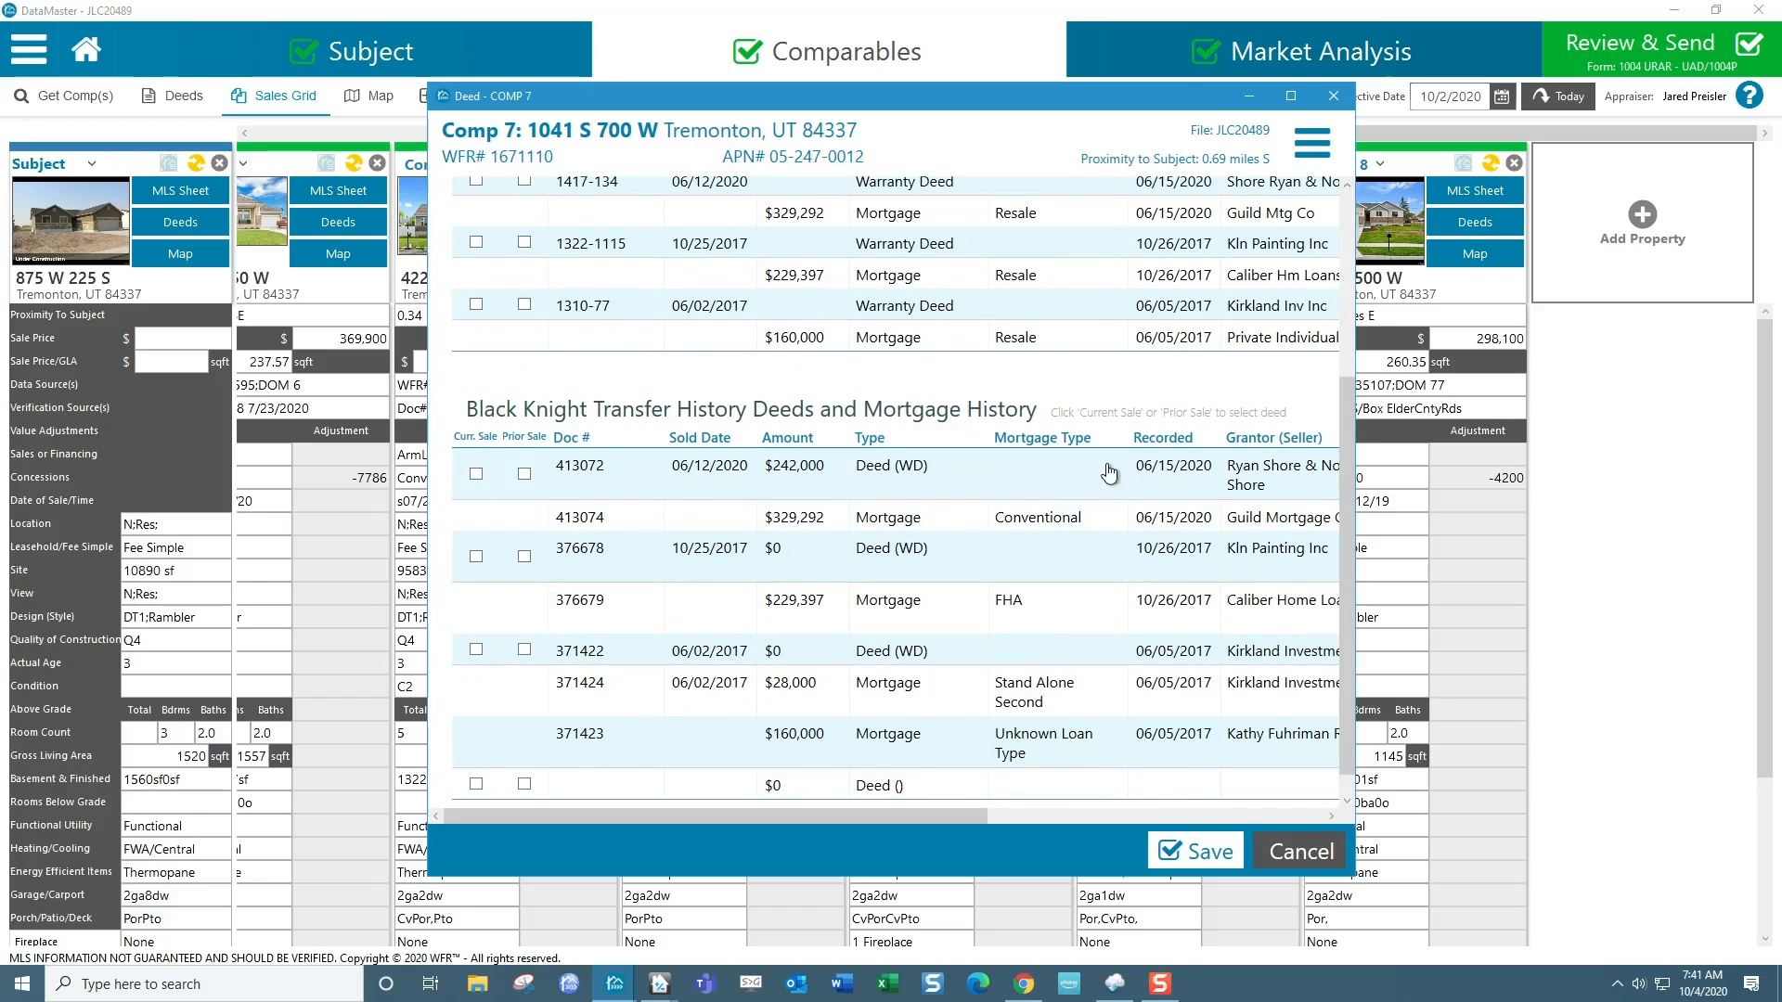
click(476, 475)
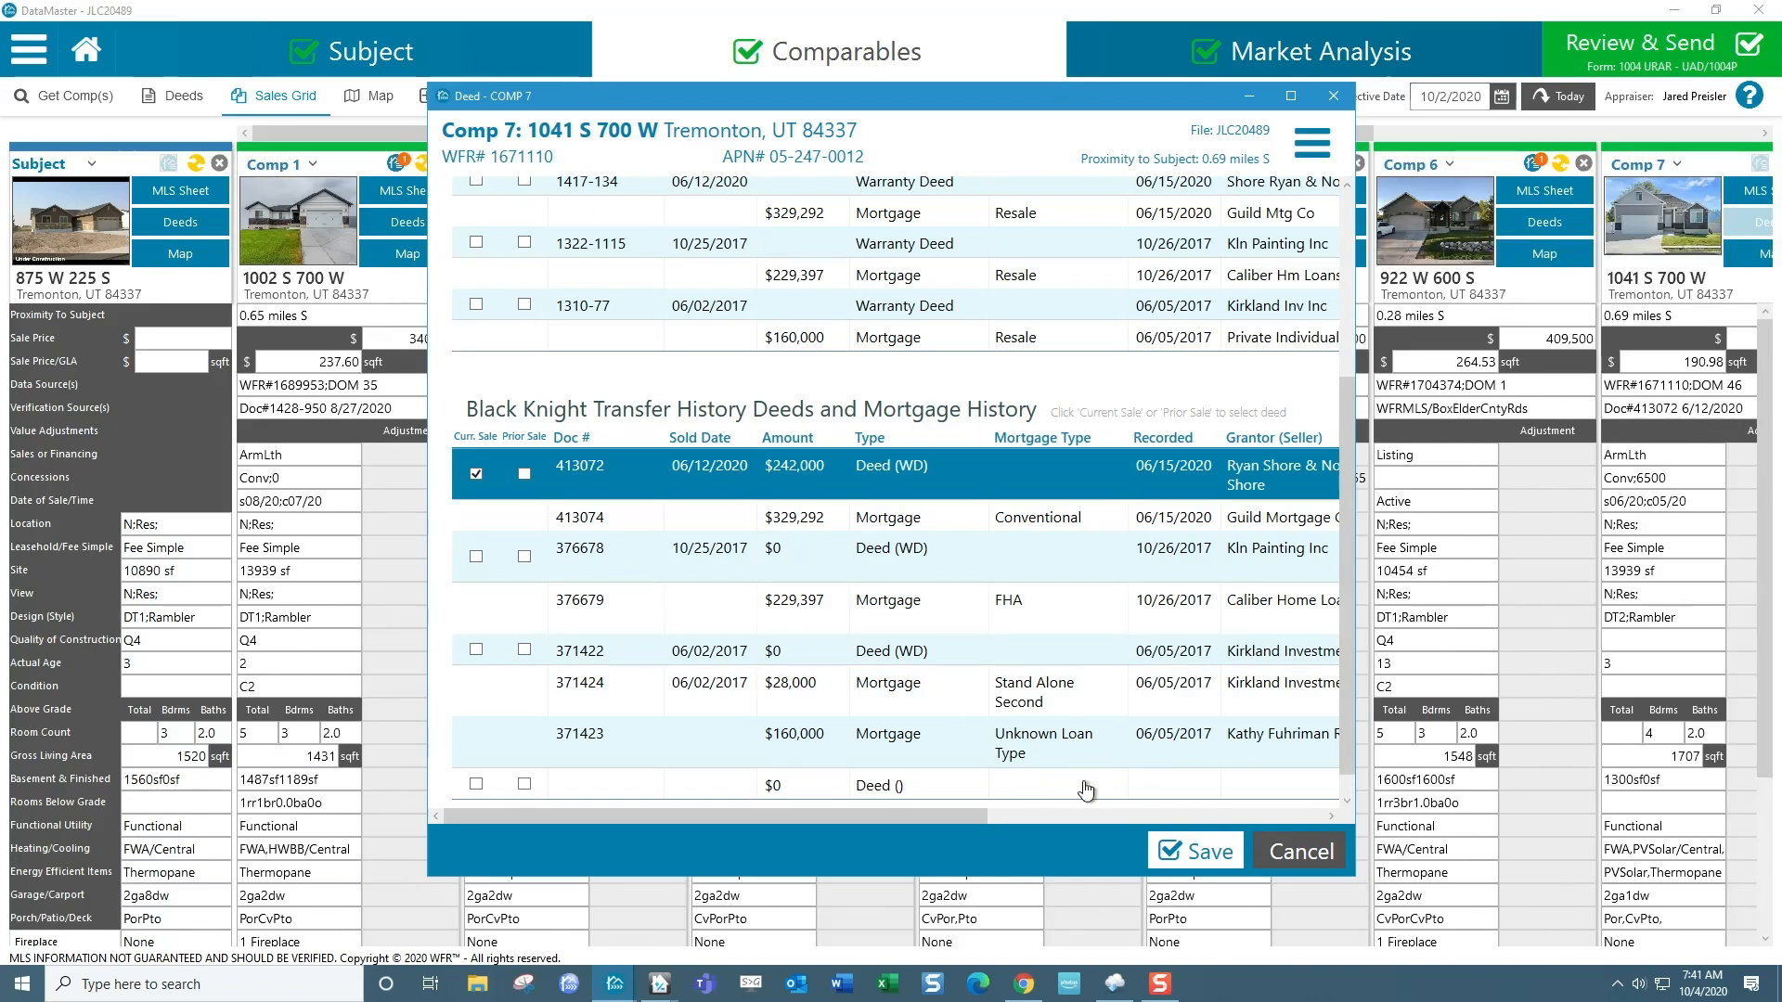
click(1199, 849)
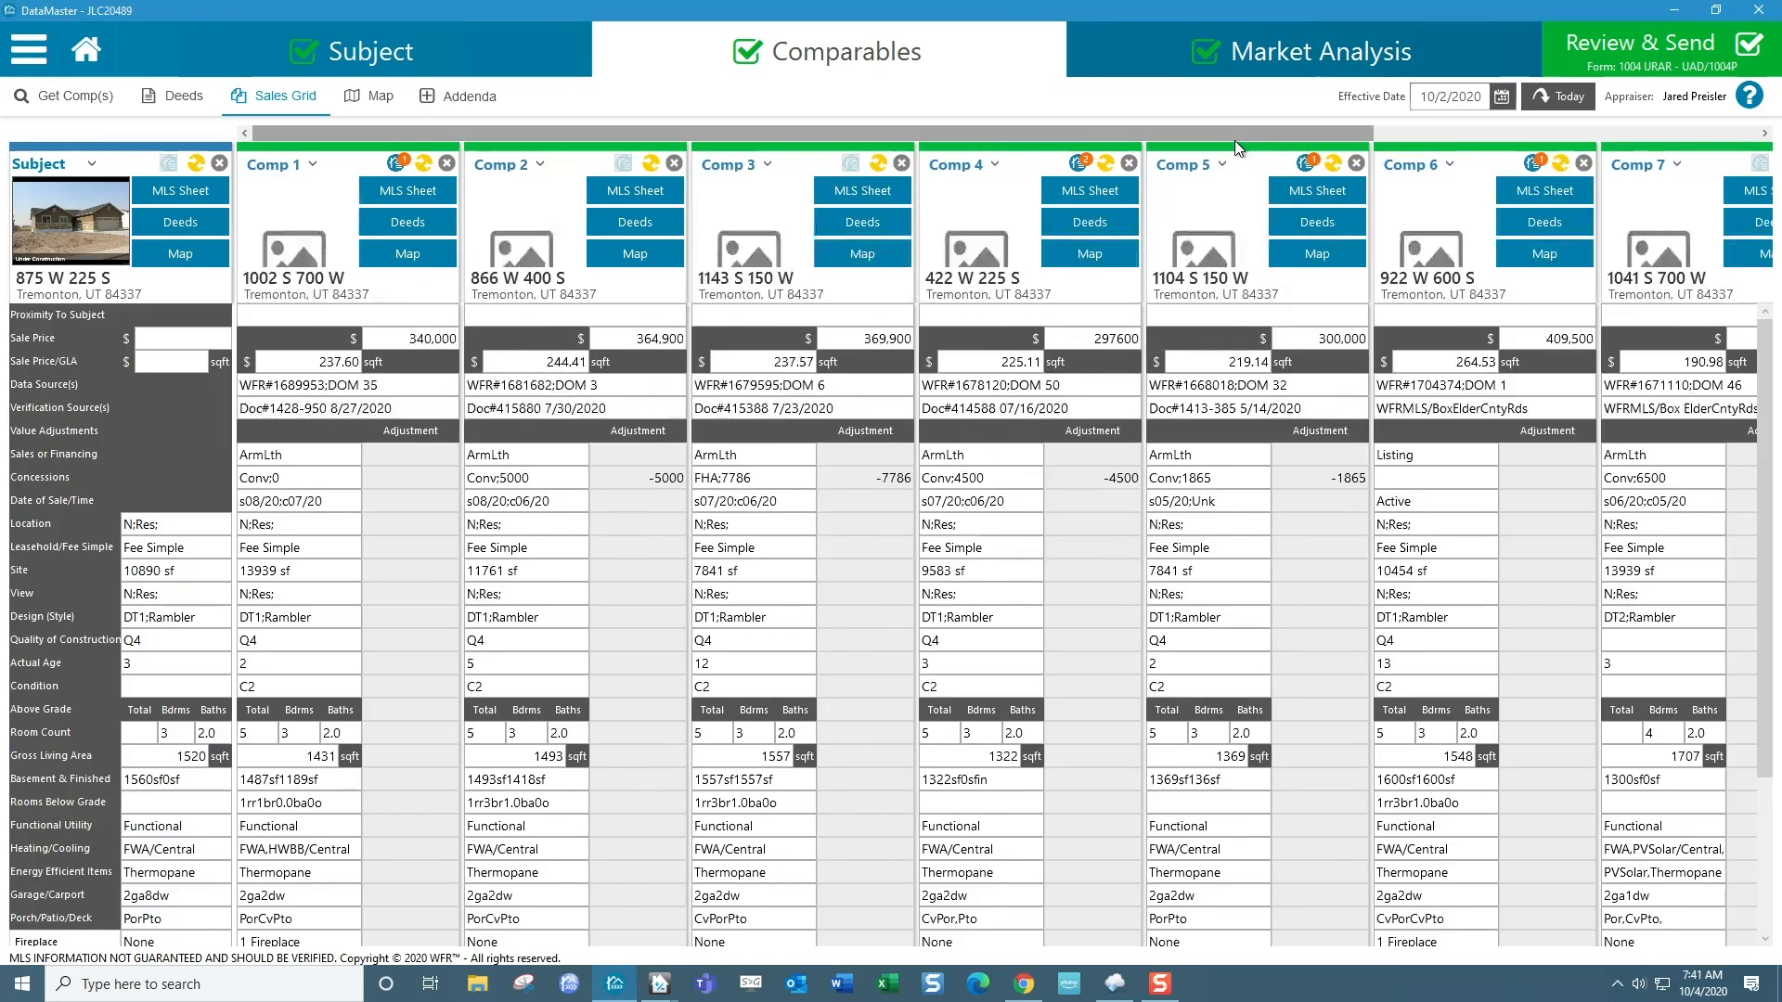
Mark Black Knight deed 406619 as the current sale in Comp 8's deed records and save.
drag(1234, 139, 1661, 144)
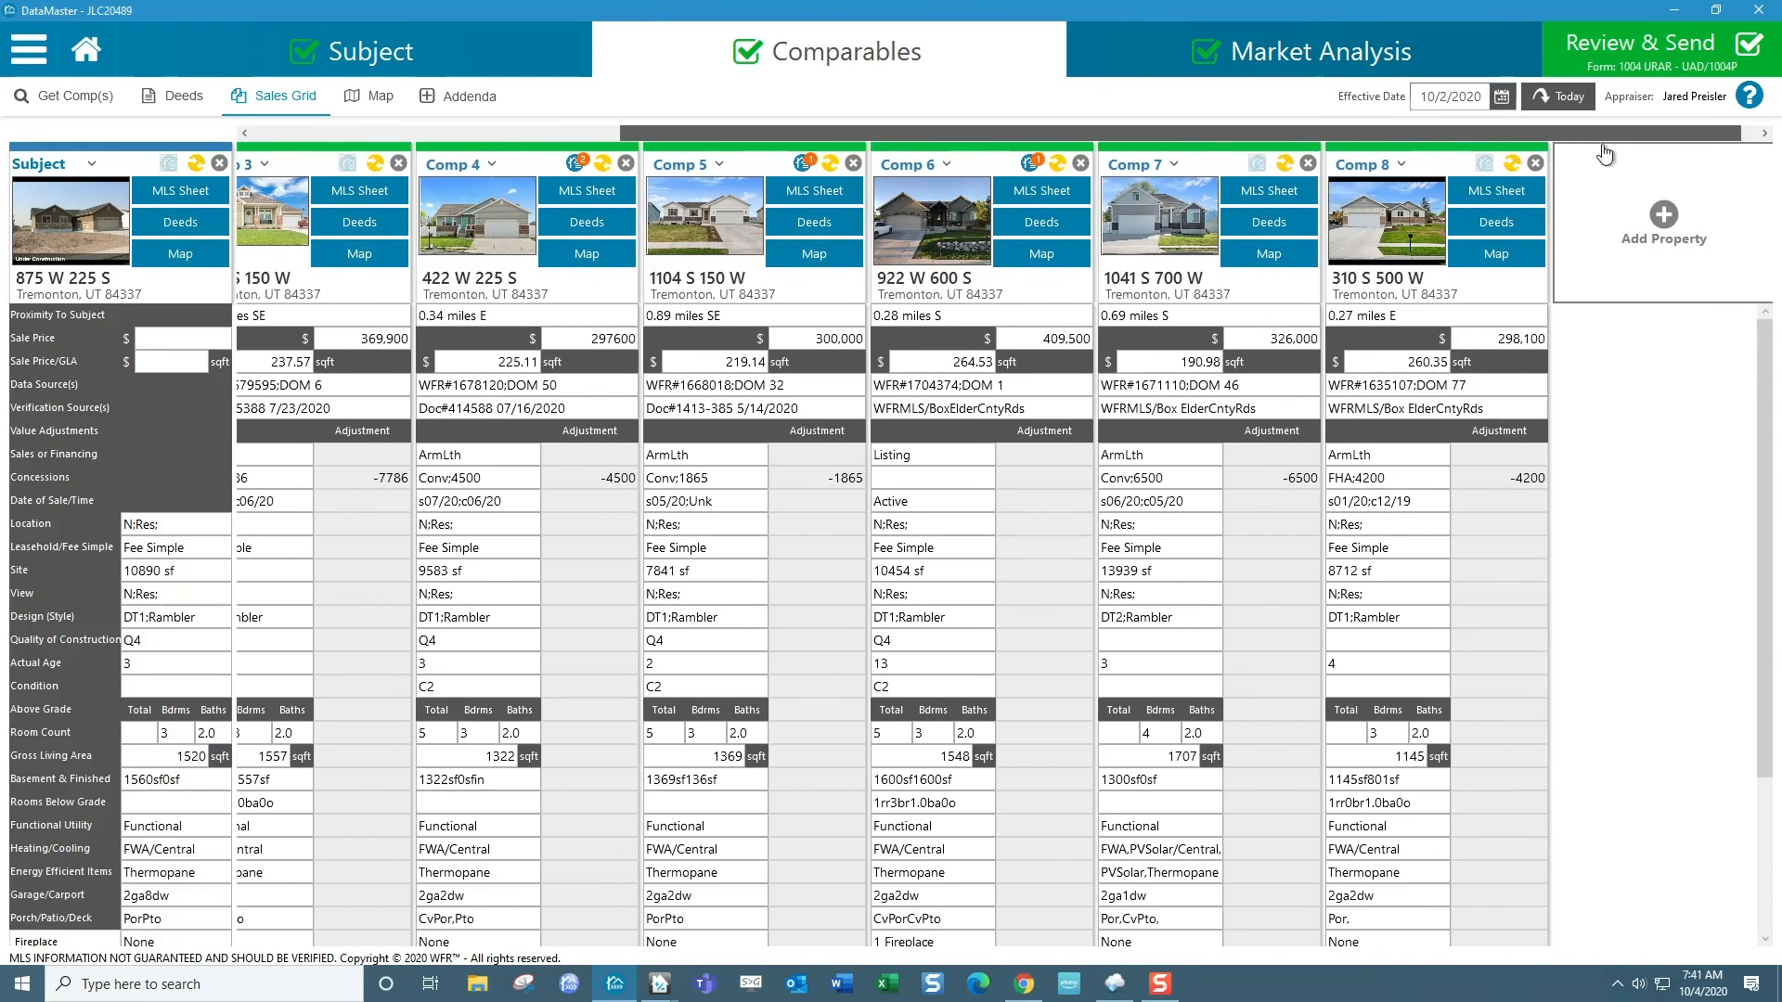
click(1496, 223)
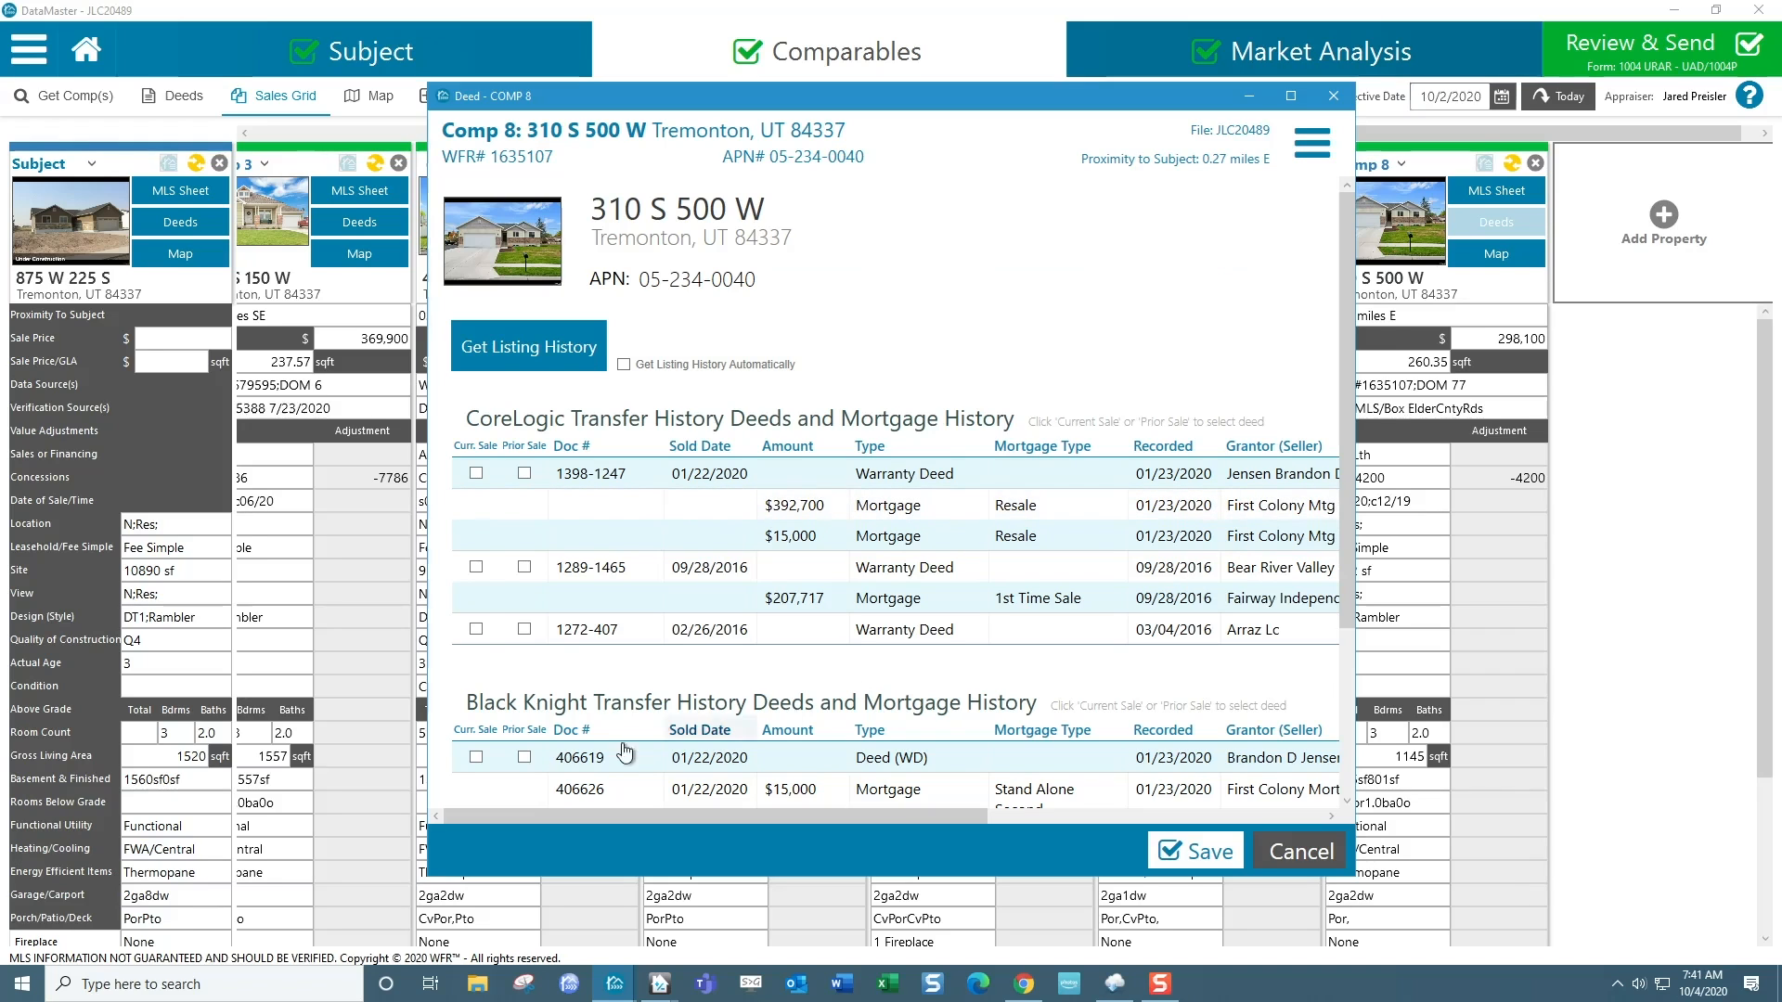
click(476, 757)
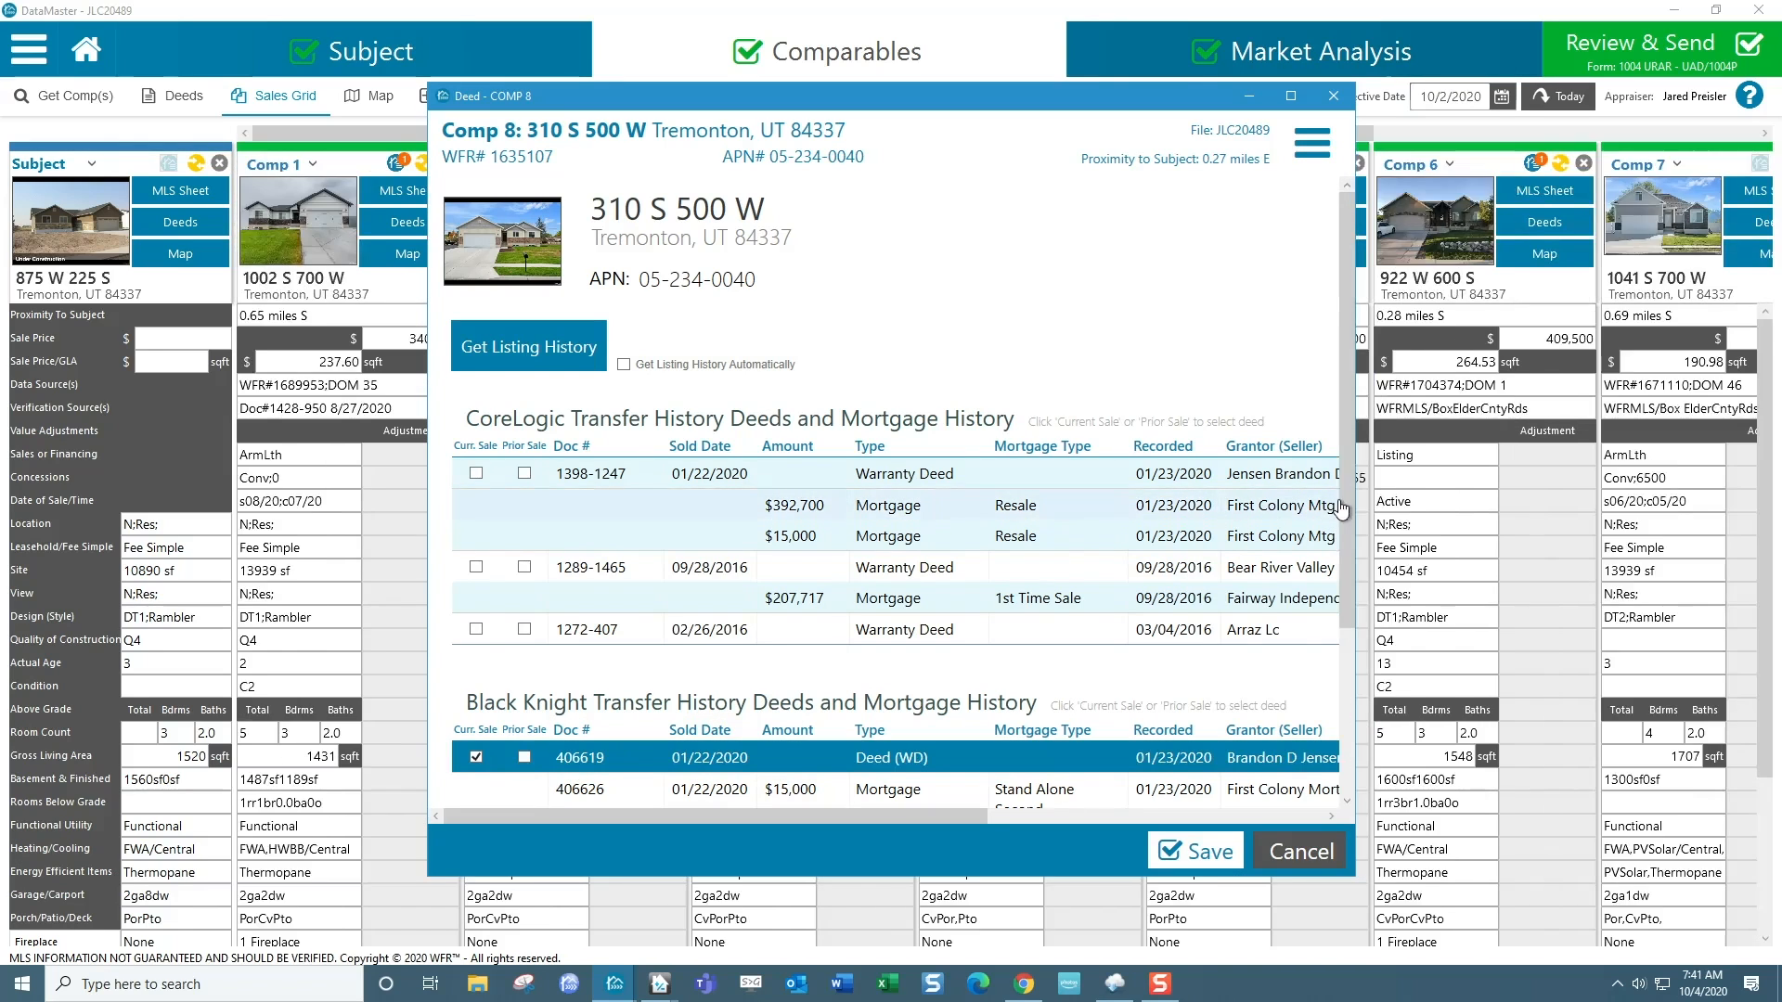
drag(1344, 510, 1344, 580)
scroll(686, 617, down, 3)
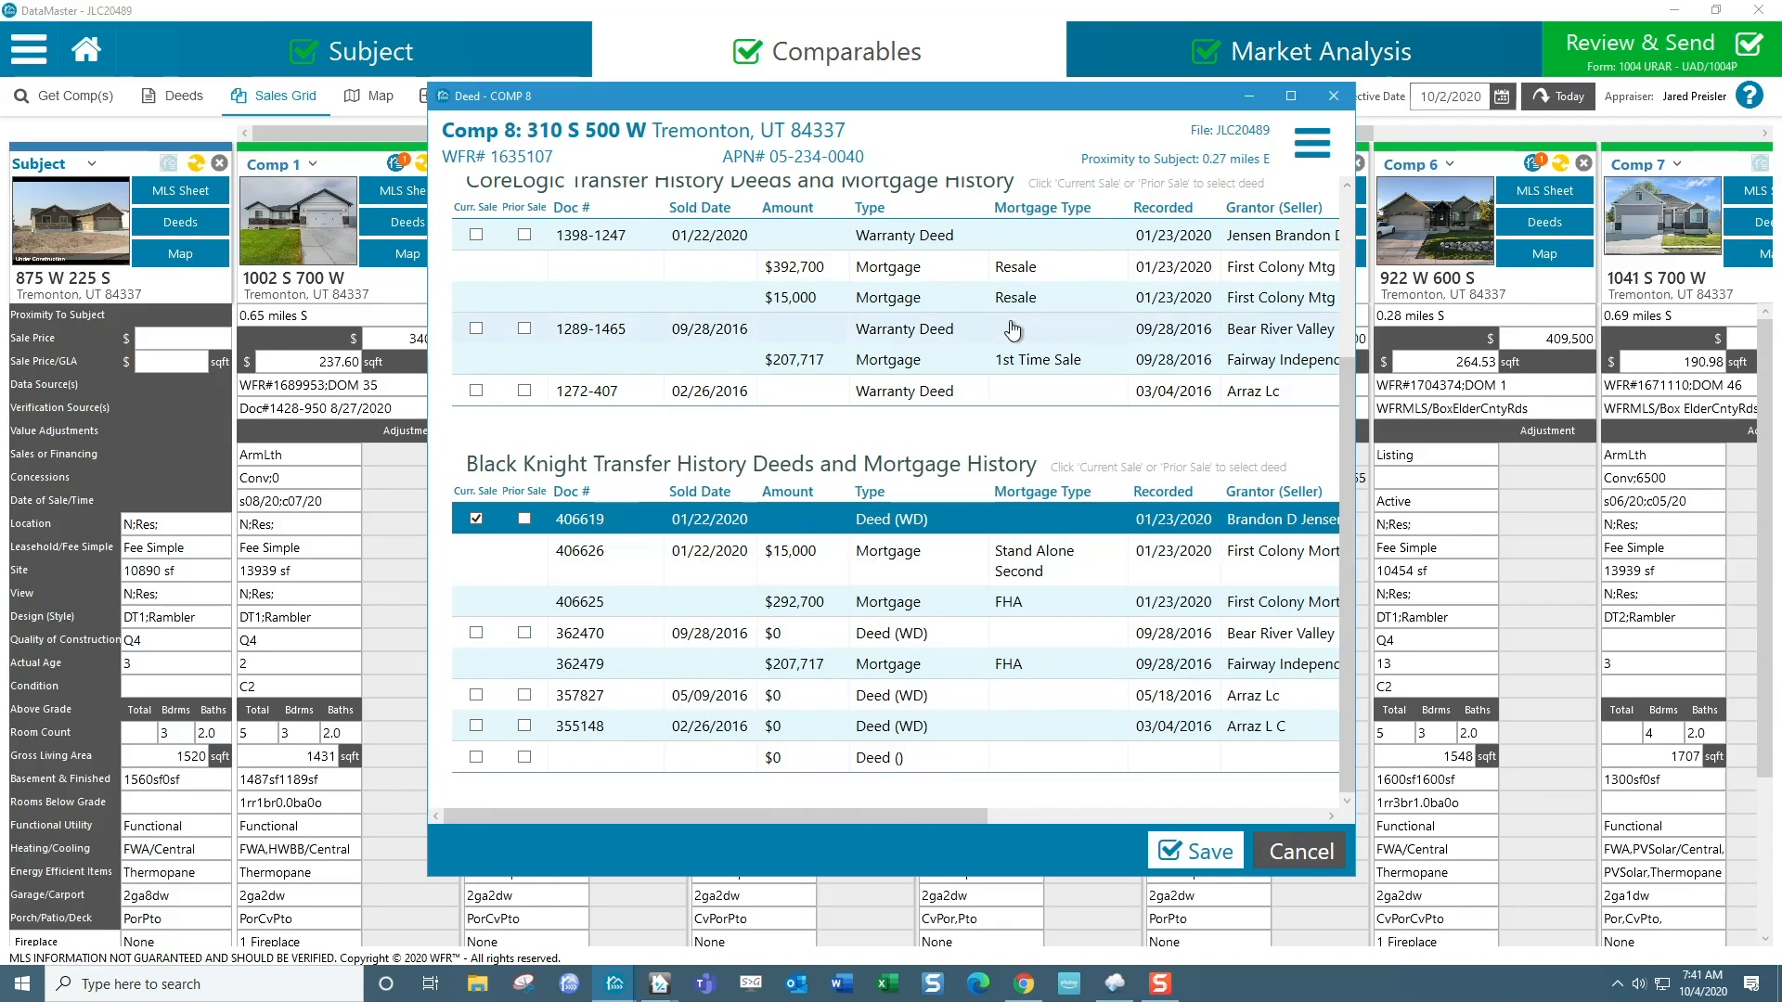
click(1202, 854)
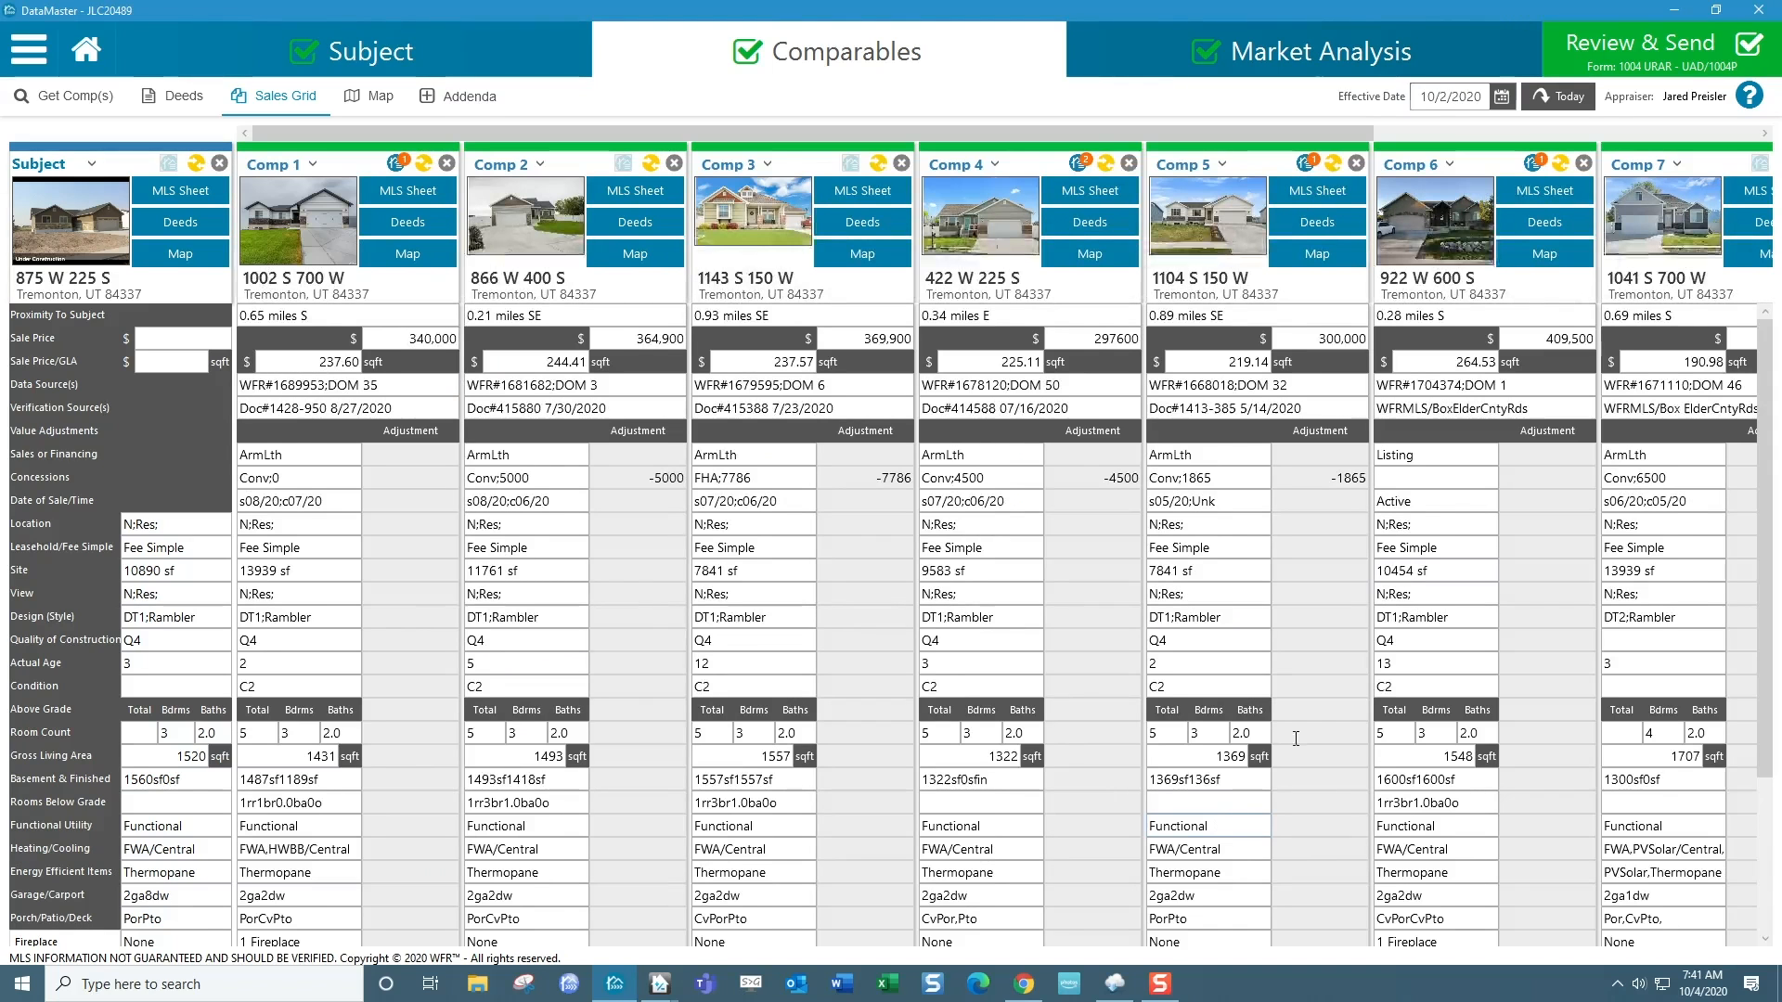
Set Quality of Construction to Q4 and Condition to C2 for Comps 7 and 8.
scroll(1611, 542, down, 1)
scroll(1614, 533, up, 1)
drag(1288, 137, 1674, 136)
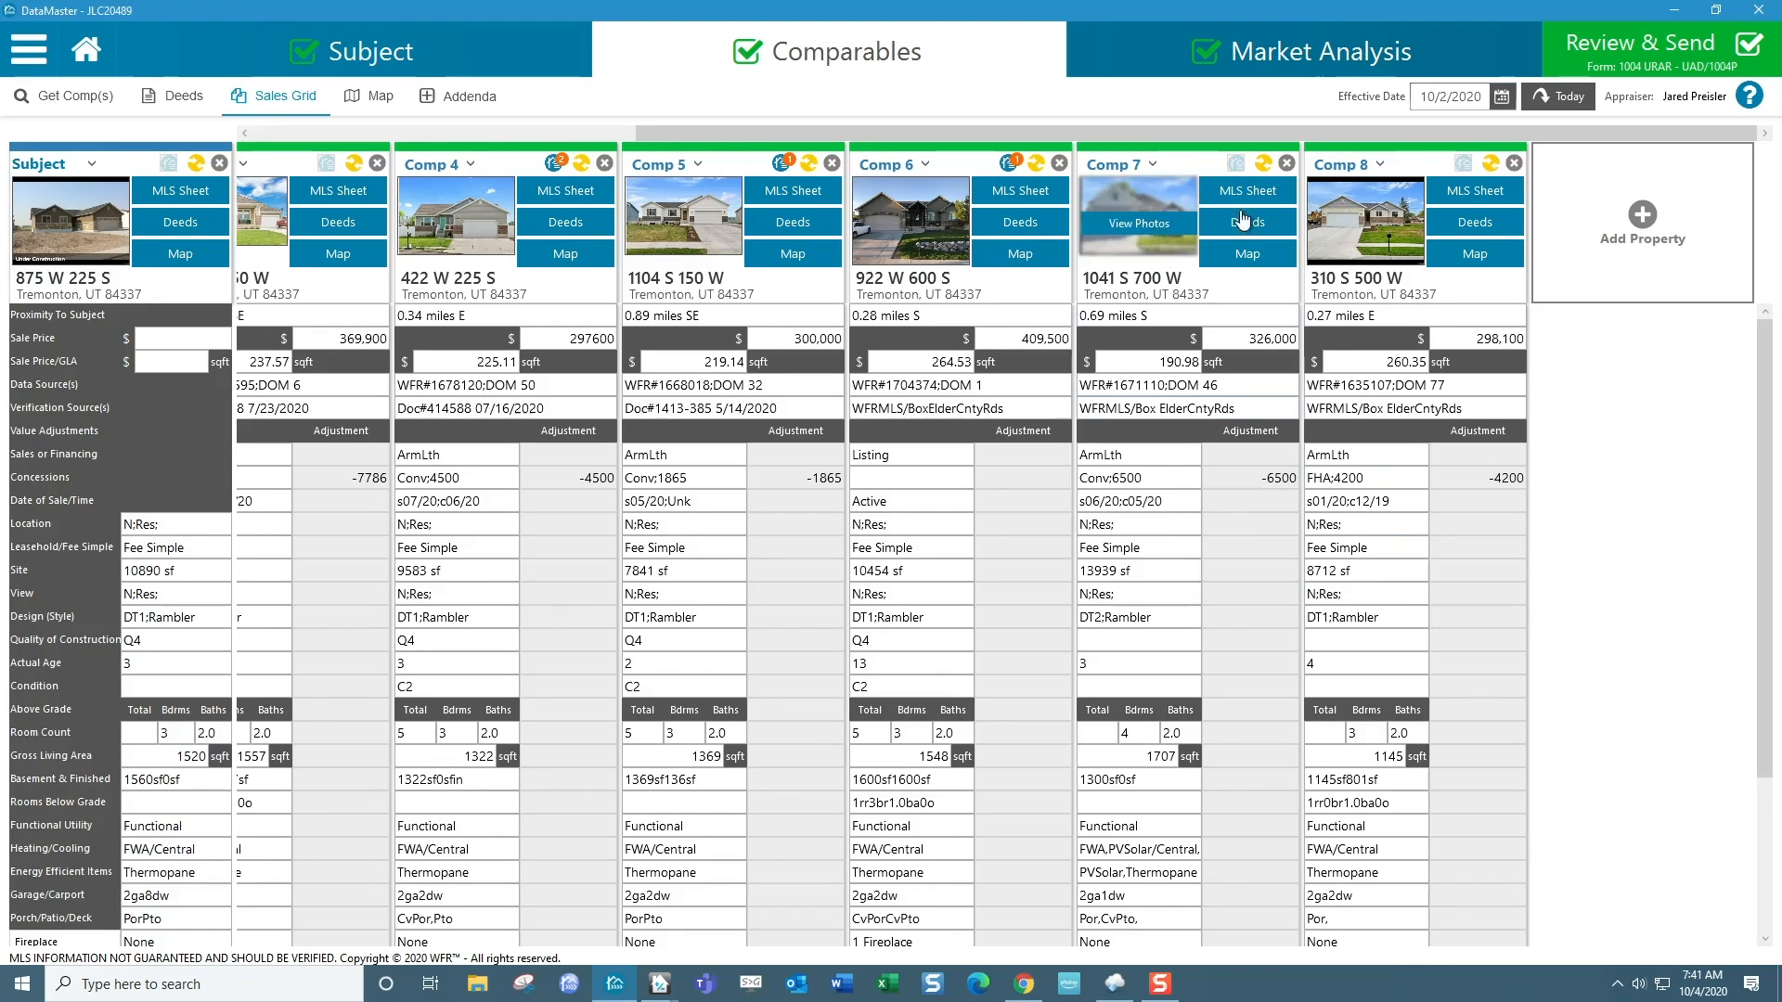
scroll(1273, 666, down, 2)
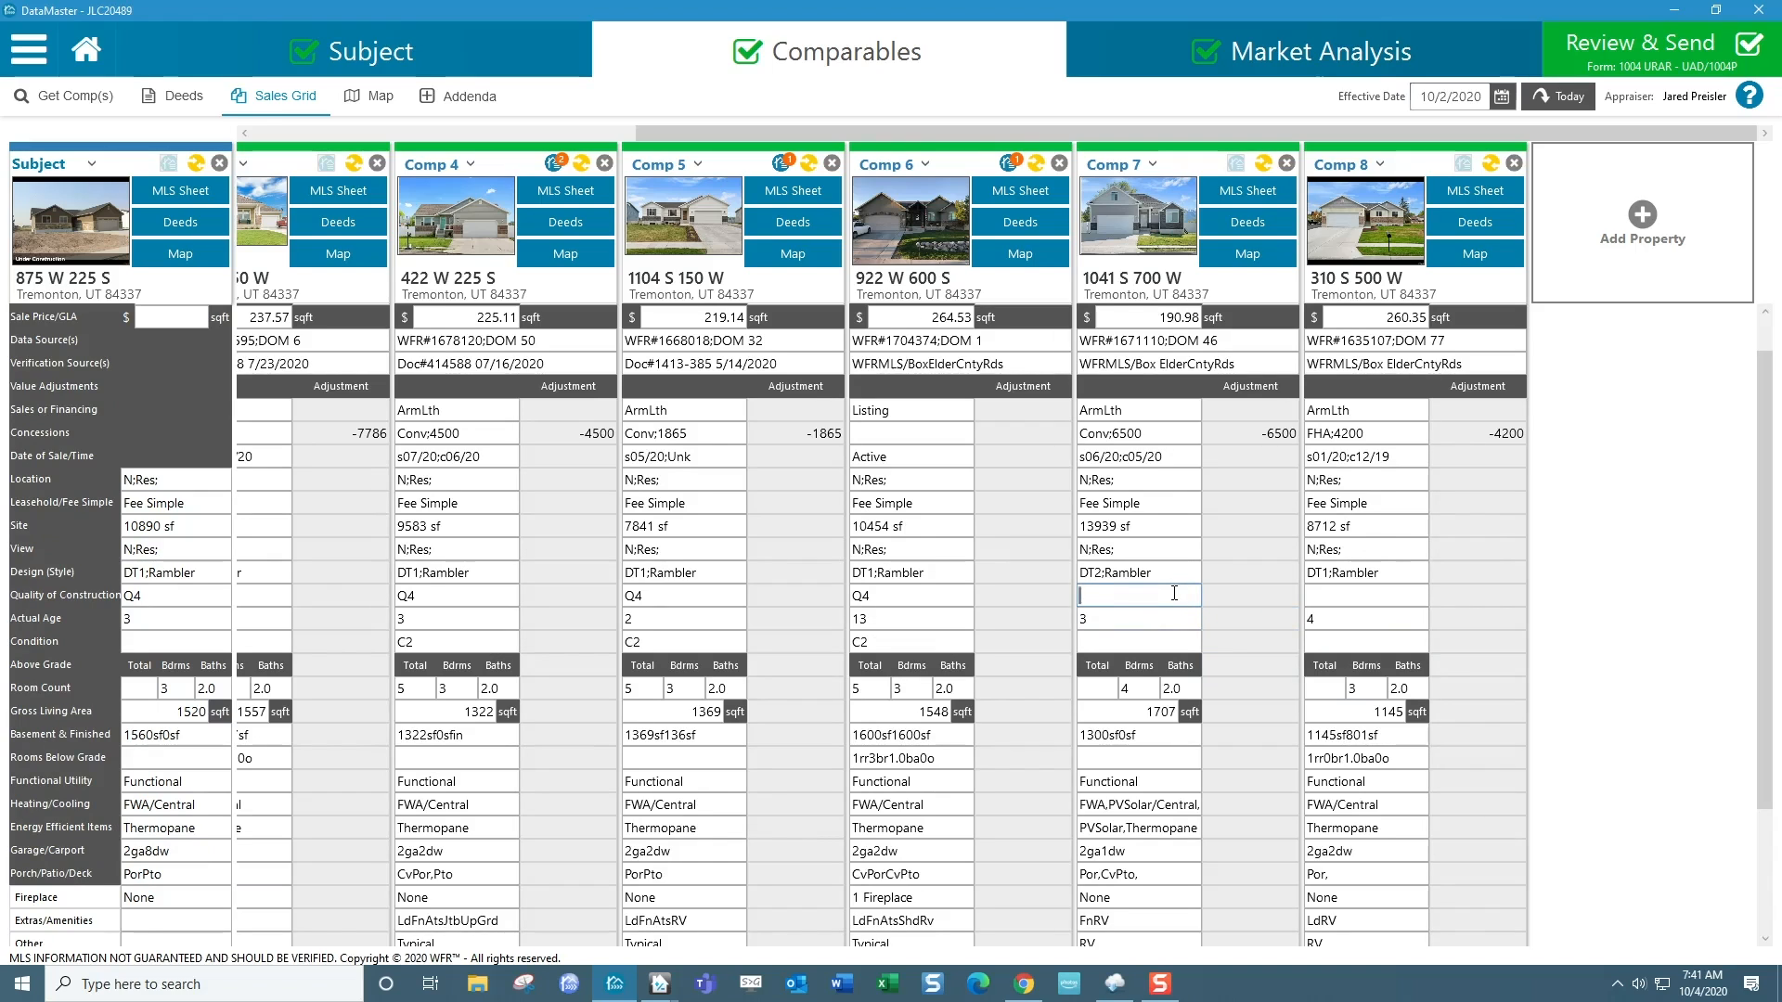
click(1315, 597)
click(1174, 642)
click(1375, 647)
Set the above-grade total room count to 6 for Comp 7 and 5 for Comp 8.
click(1104, 689)
scroll(1133, 689, down, 1)
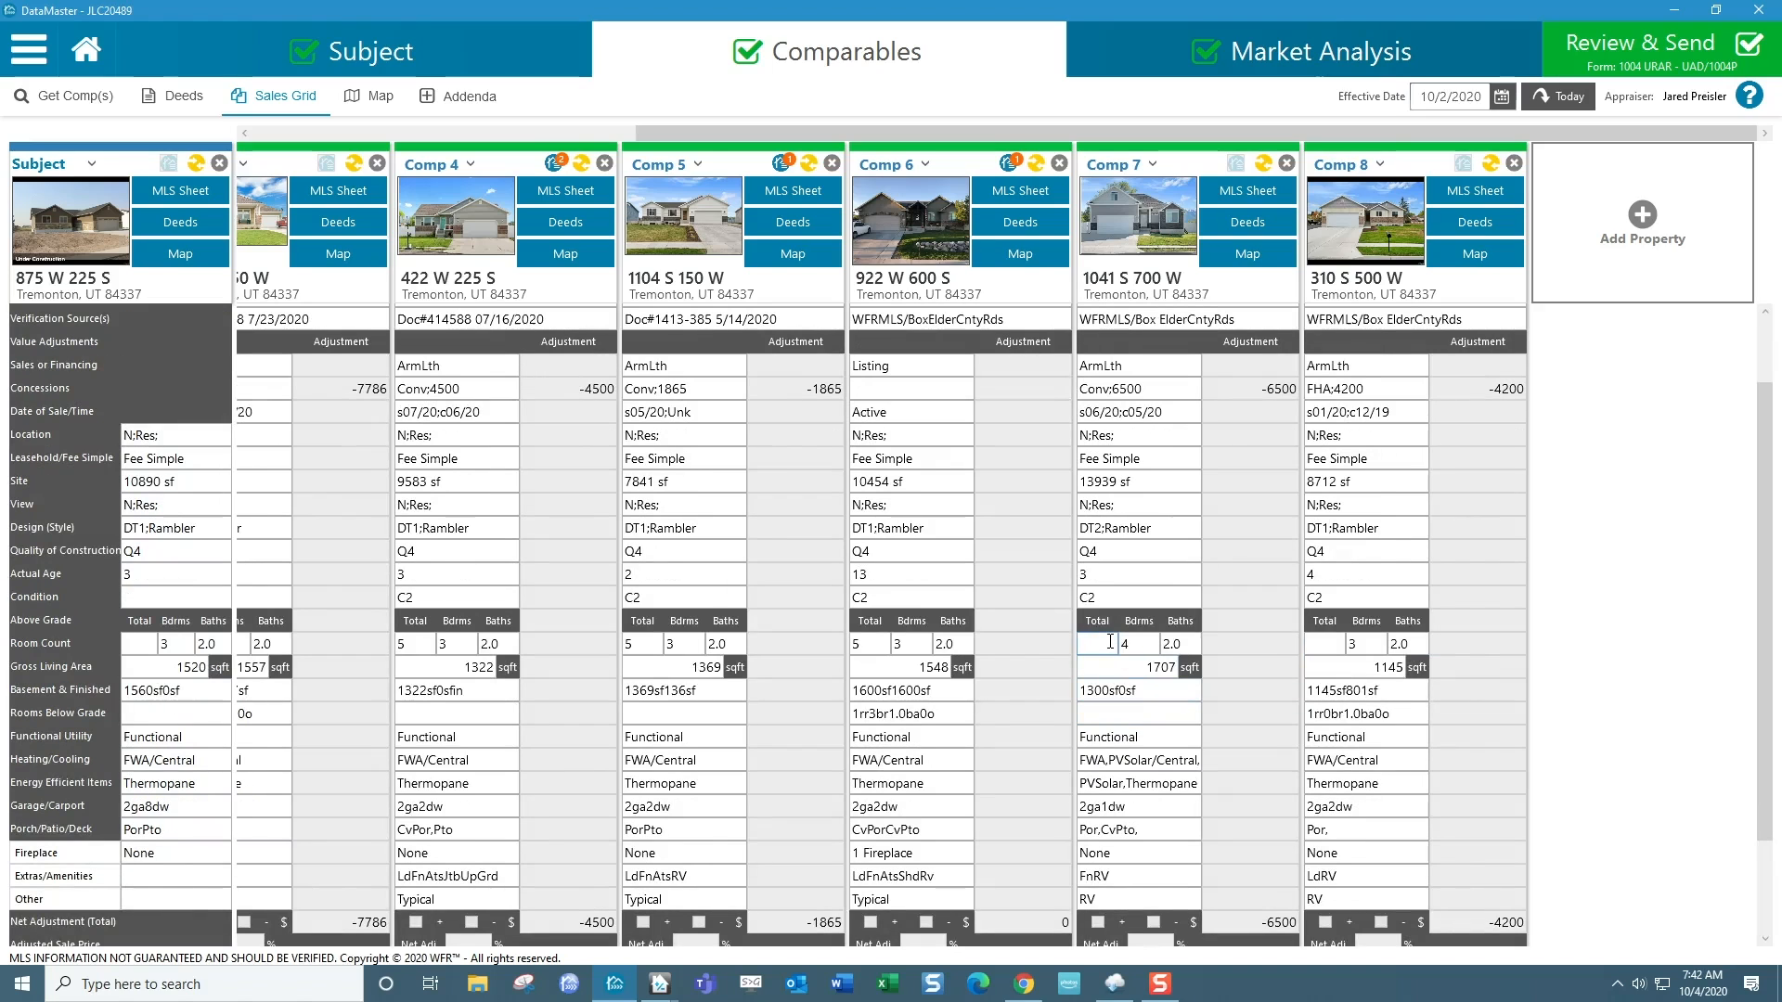
text(6)
click(1322, 643)
text(5)
click(1179, 717)
Remove the PVSolar entry from Comp 7's Heating/Cooling field so it reads FWA/Central.
scroll(1215, 710, down, 3)
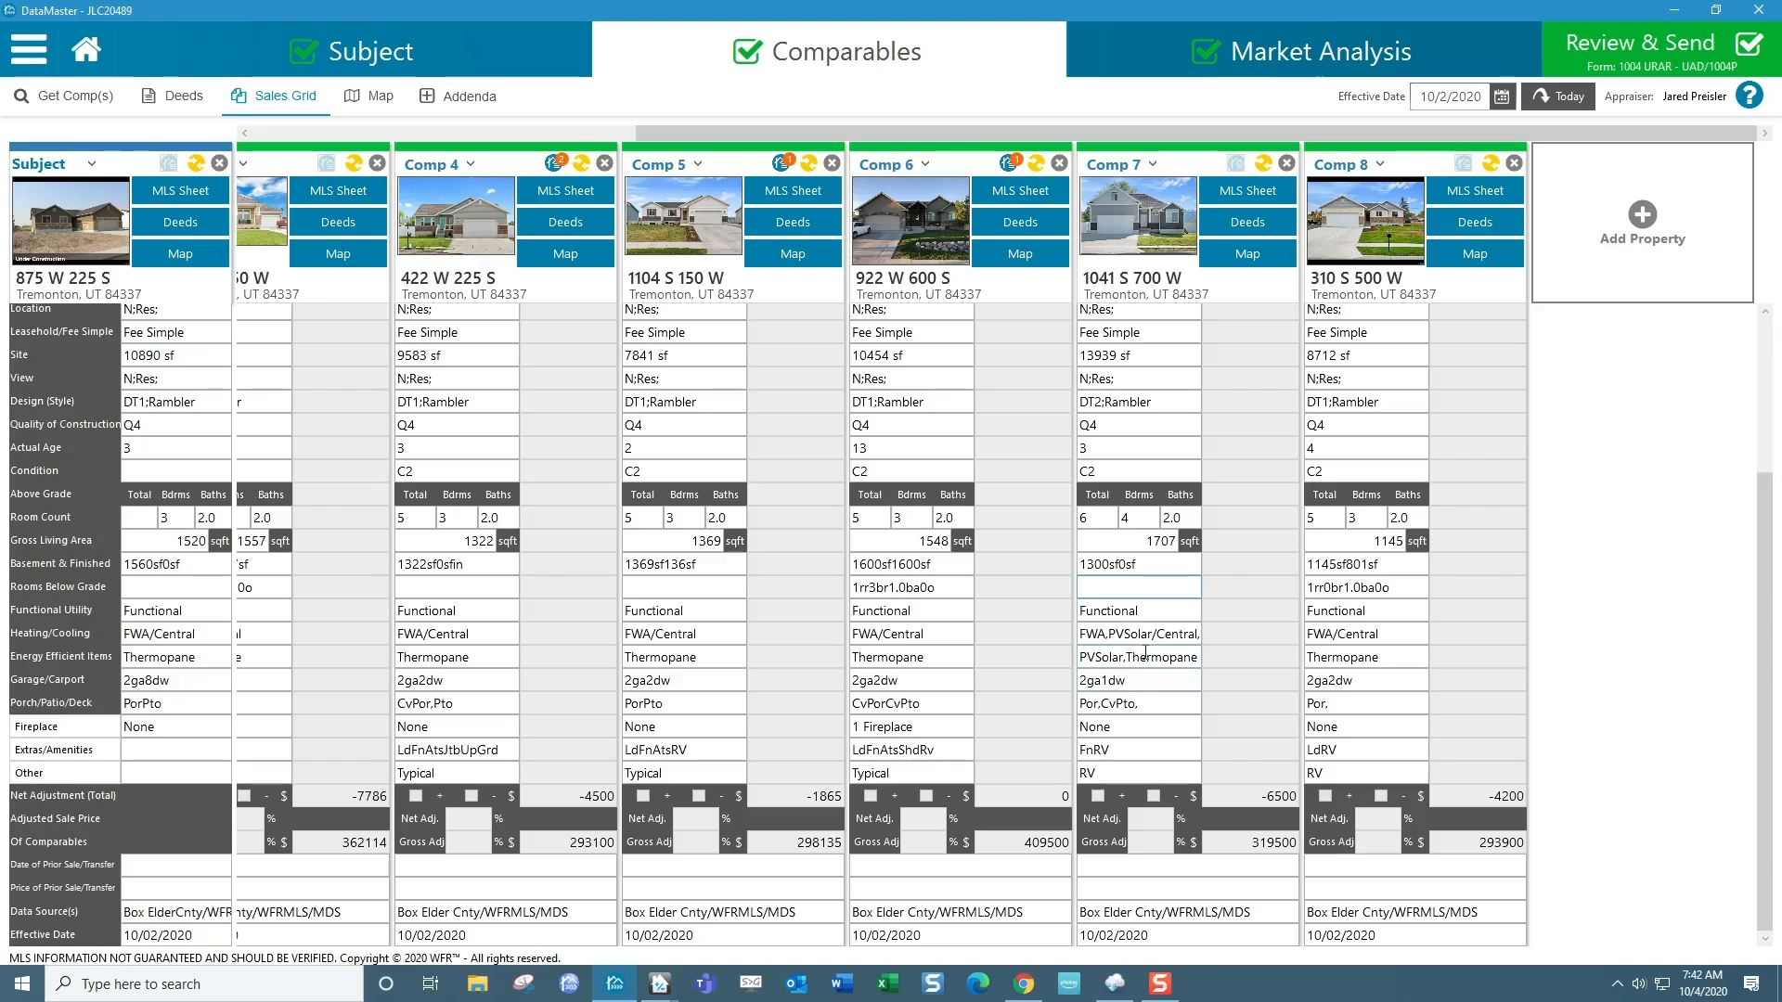
click(1110, 635)
key(Delete)
key(Delete)
key(Delete)
key(Delete)
key(Delete)
key(Delete)
key(Delete)
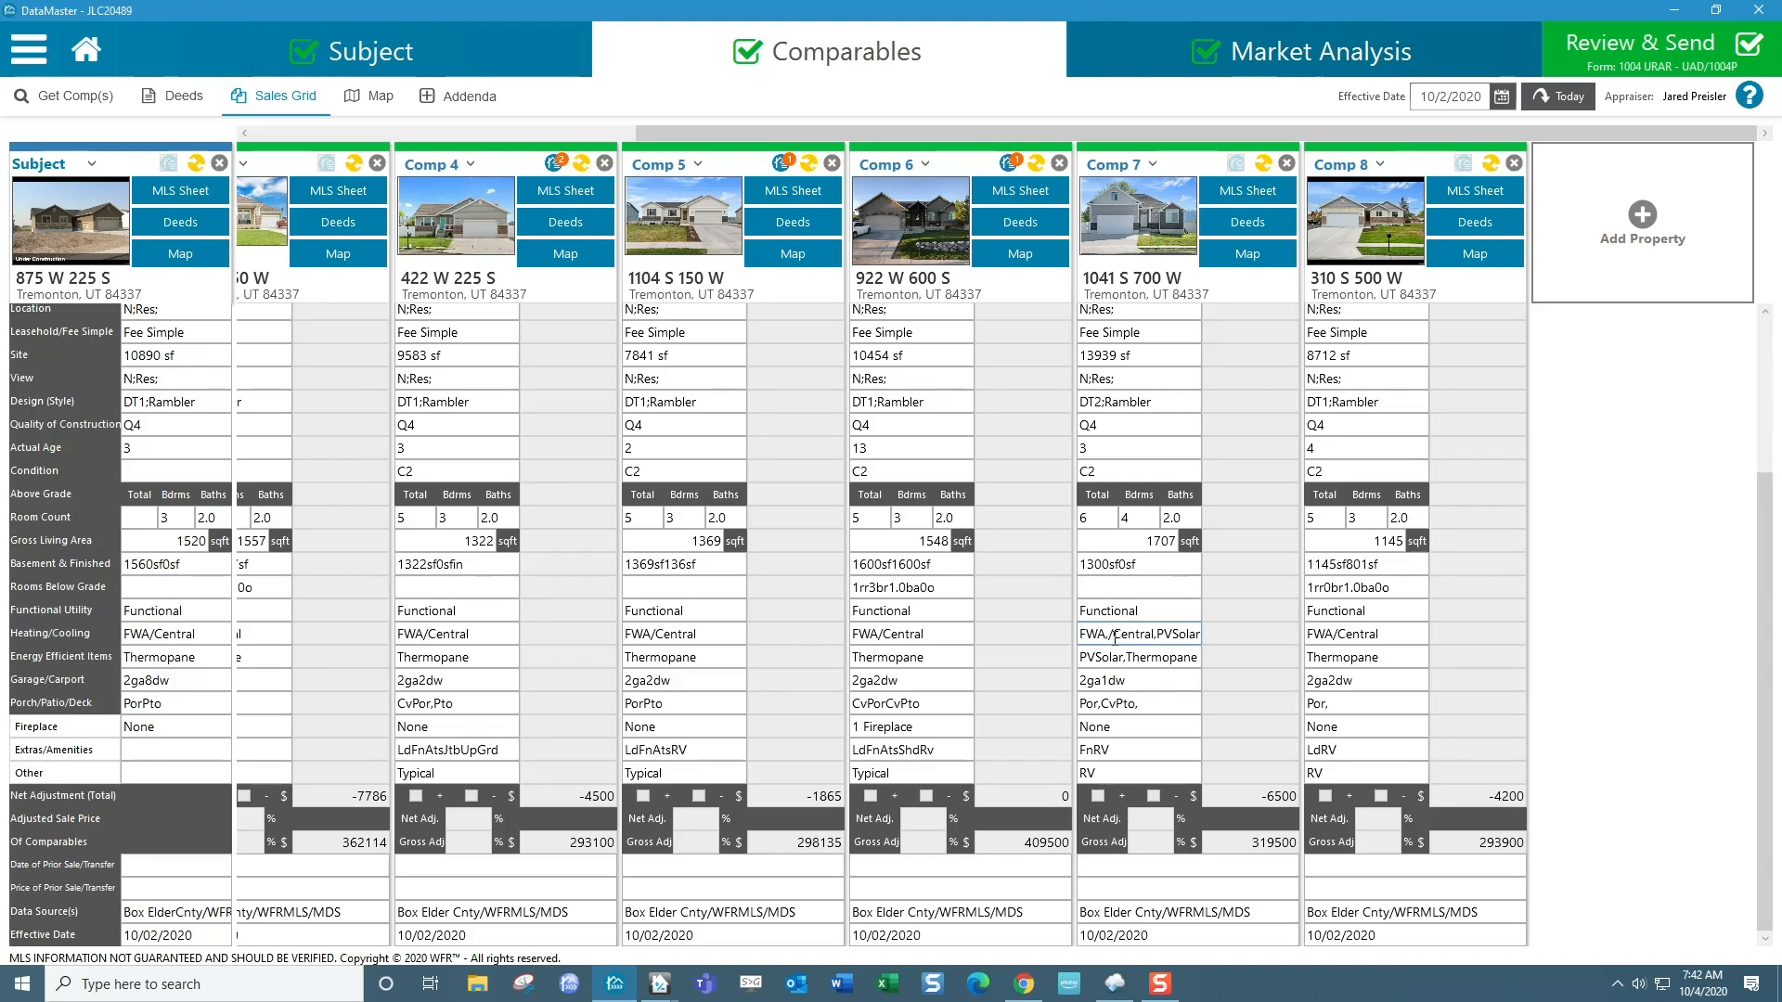
key(BackSpace)
key(Right)
key(Right)
key(Right)
key(Delete)
key(Delete)
key(Delete)
key(Delete)
key(Delete)
click(1126, 680)
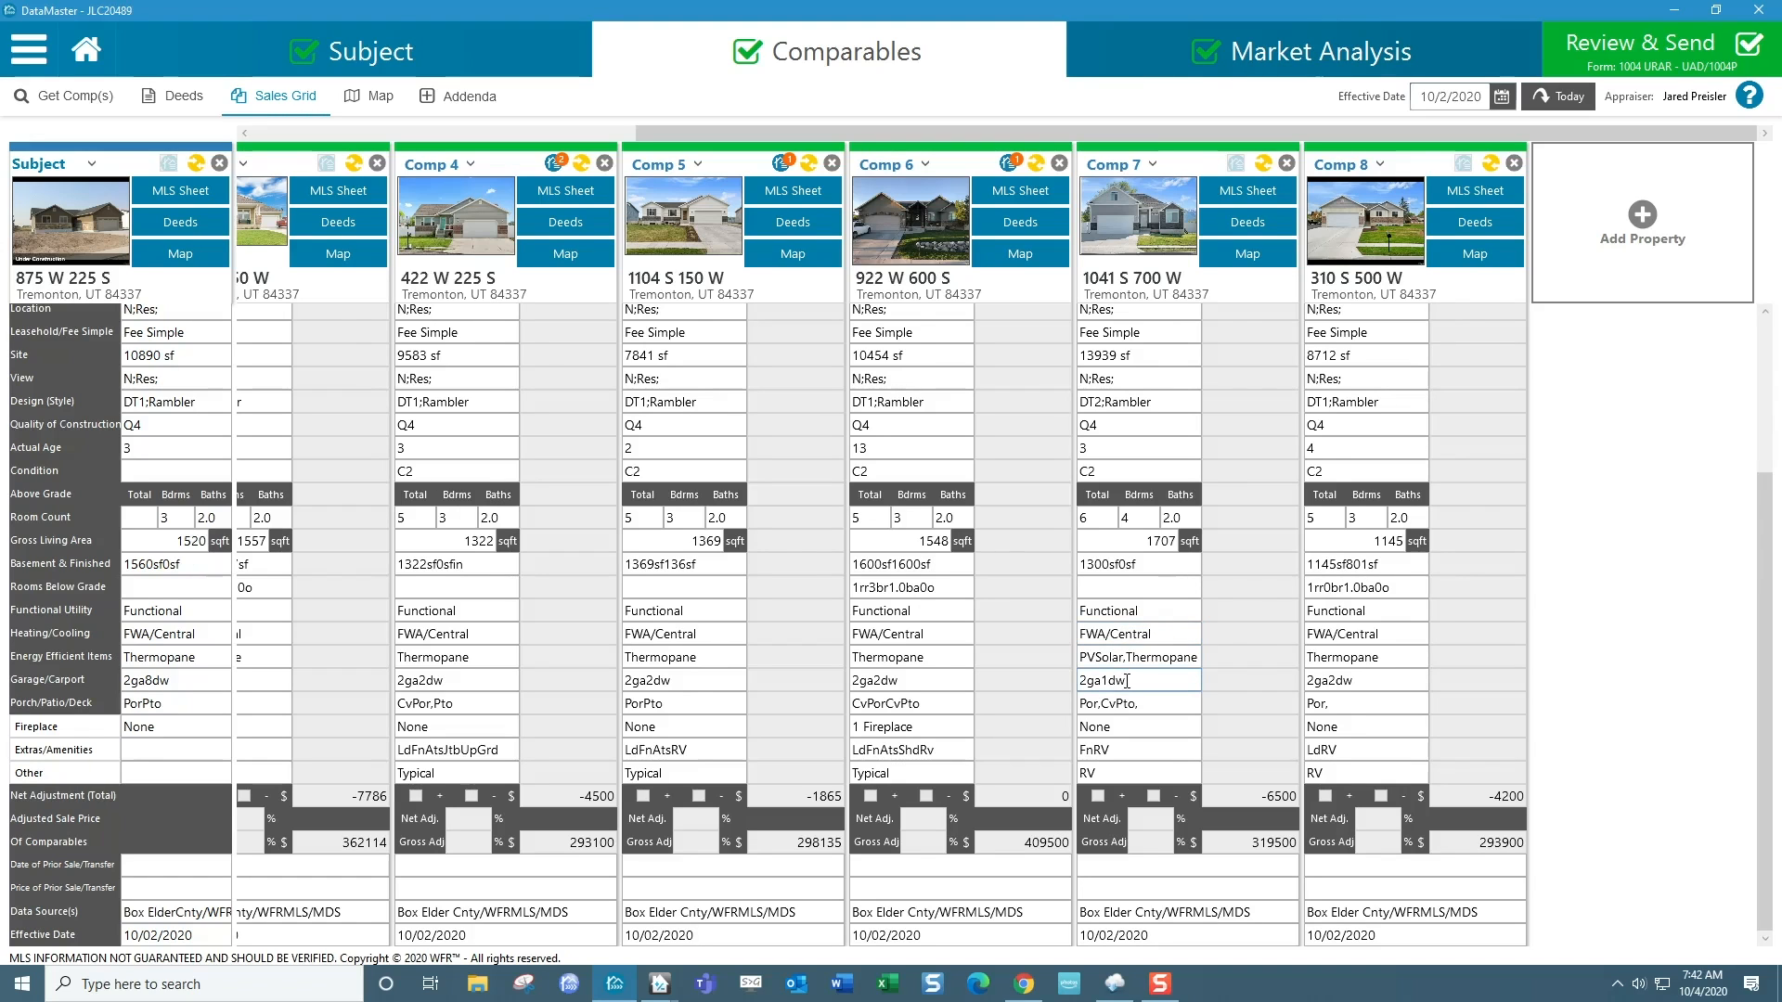
Switch to TOTAL, insert the QuickList entry ThrmPn/Solar in the subject's Energy Efficient Items field, and copy that text.
key(alt+Tab)
key(alt+Tab)
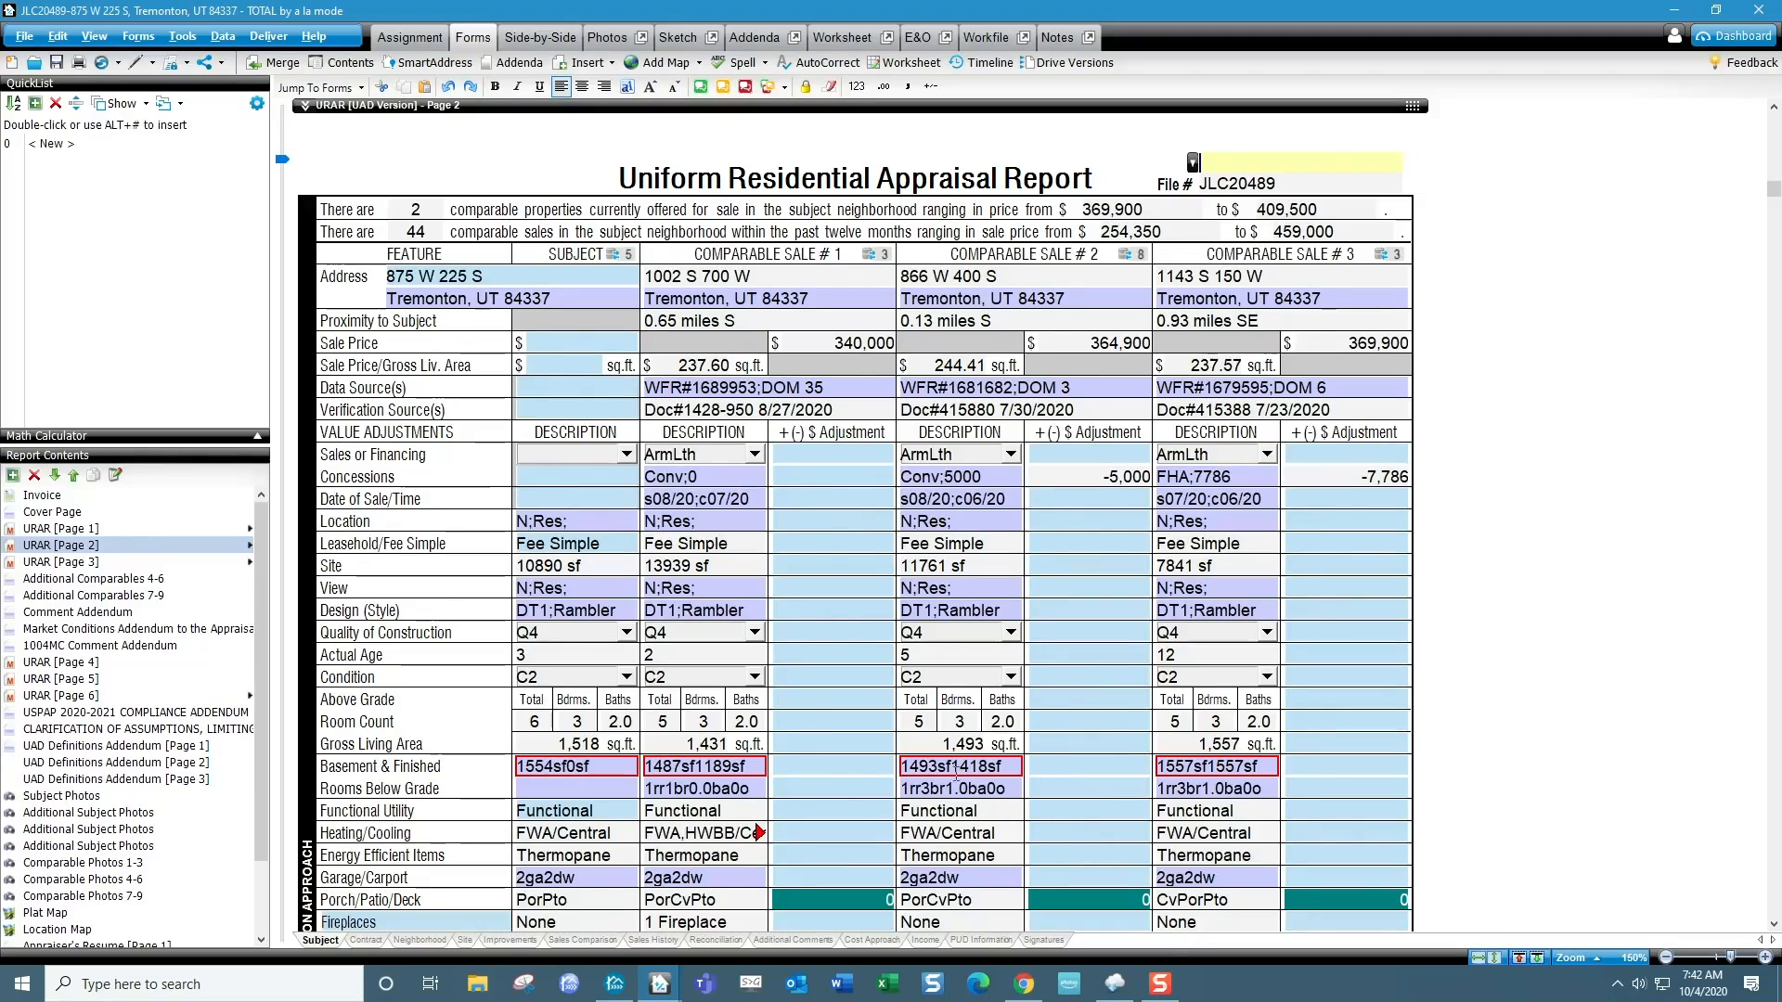
click(576, 849)
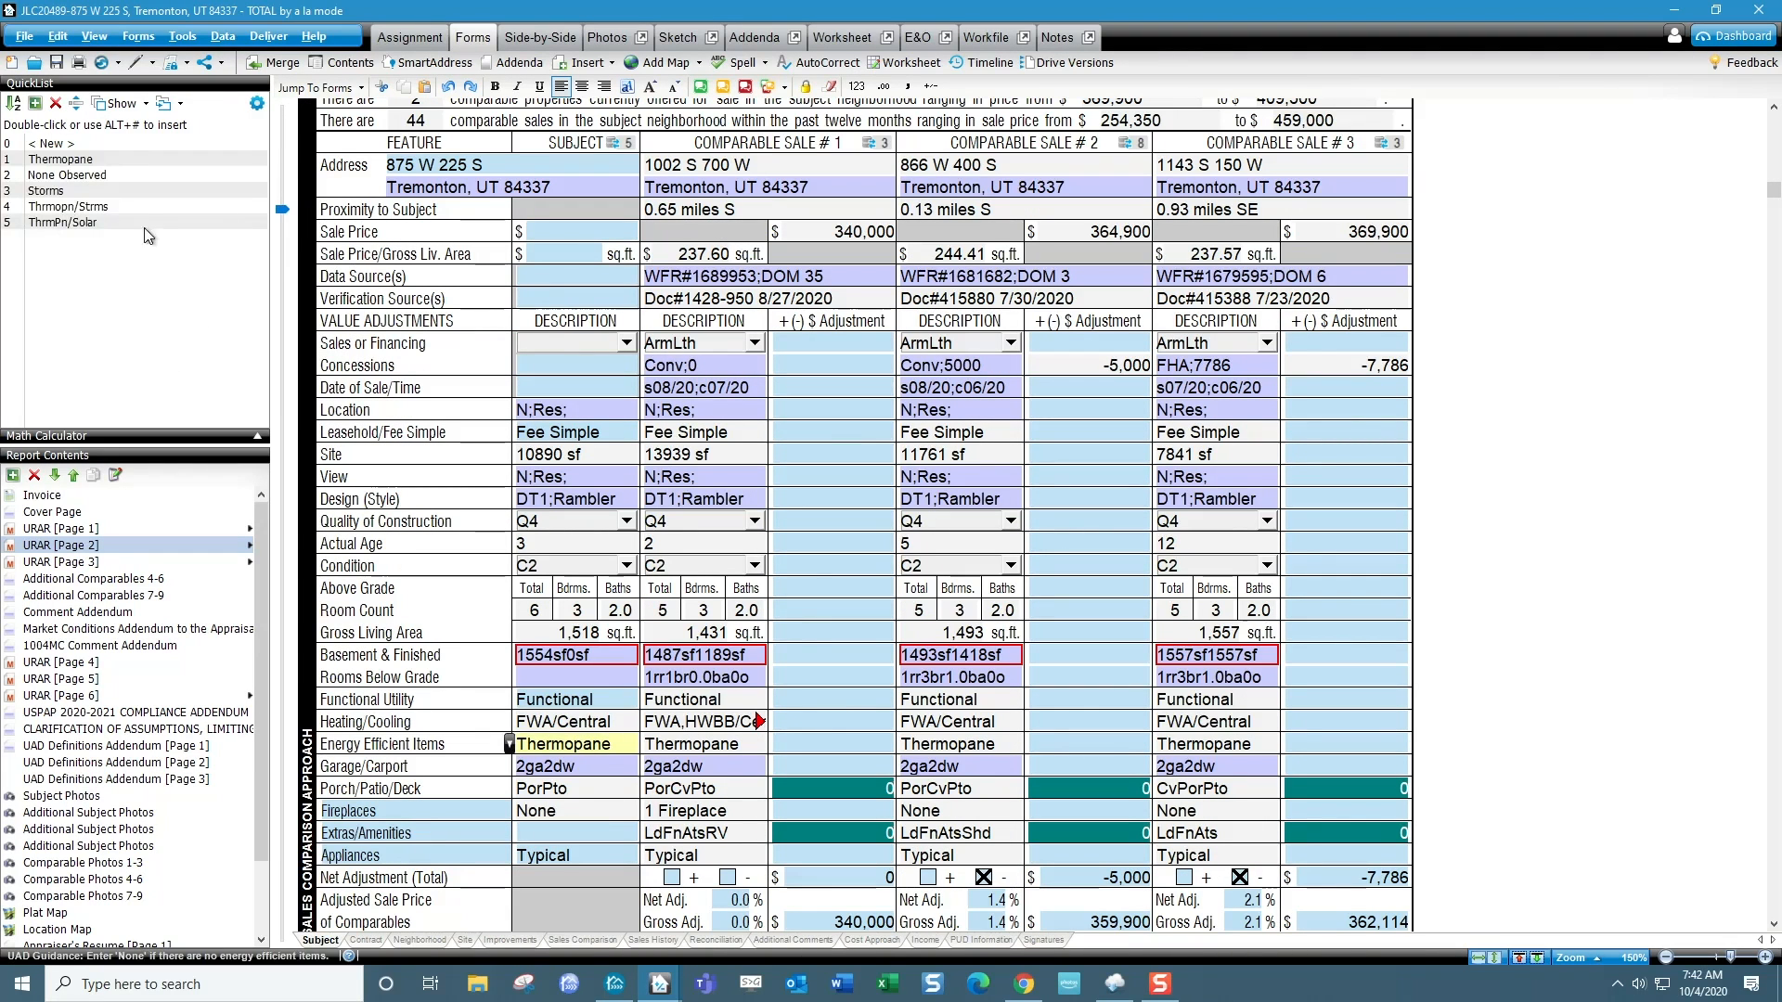
double_click(93, 222)
drag(627, 749, 515, 750)
key(ctrl+c)
Switch back to DataMaster and replace Comp 7's Energy Efficient Items entry with the copied ThrmPn/Solar.
key(alt+Tab)
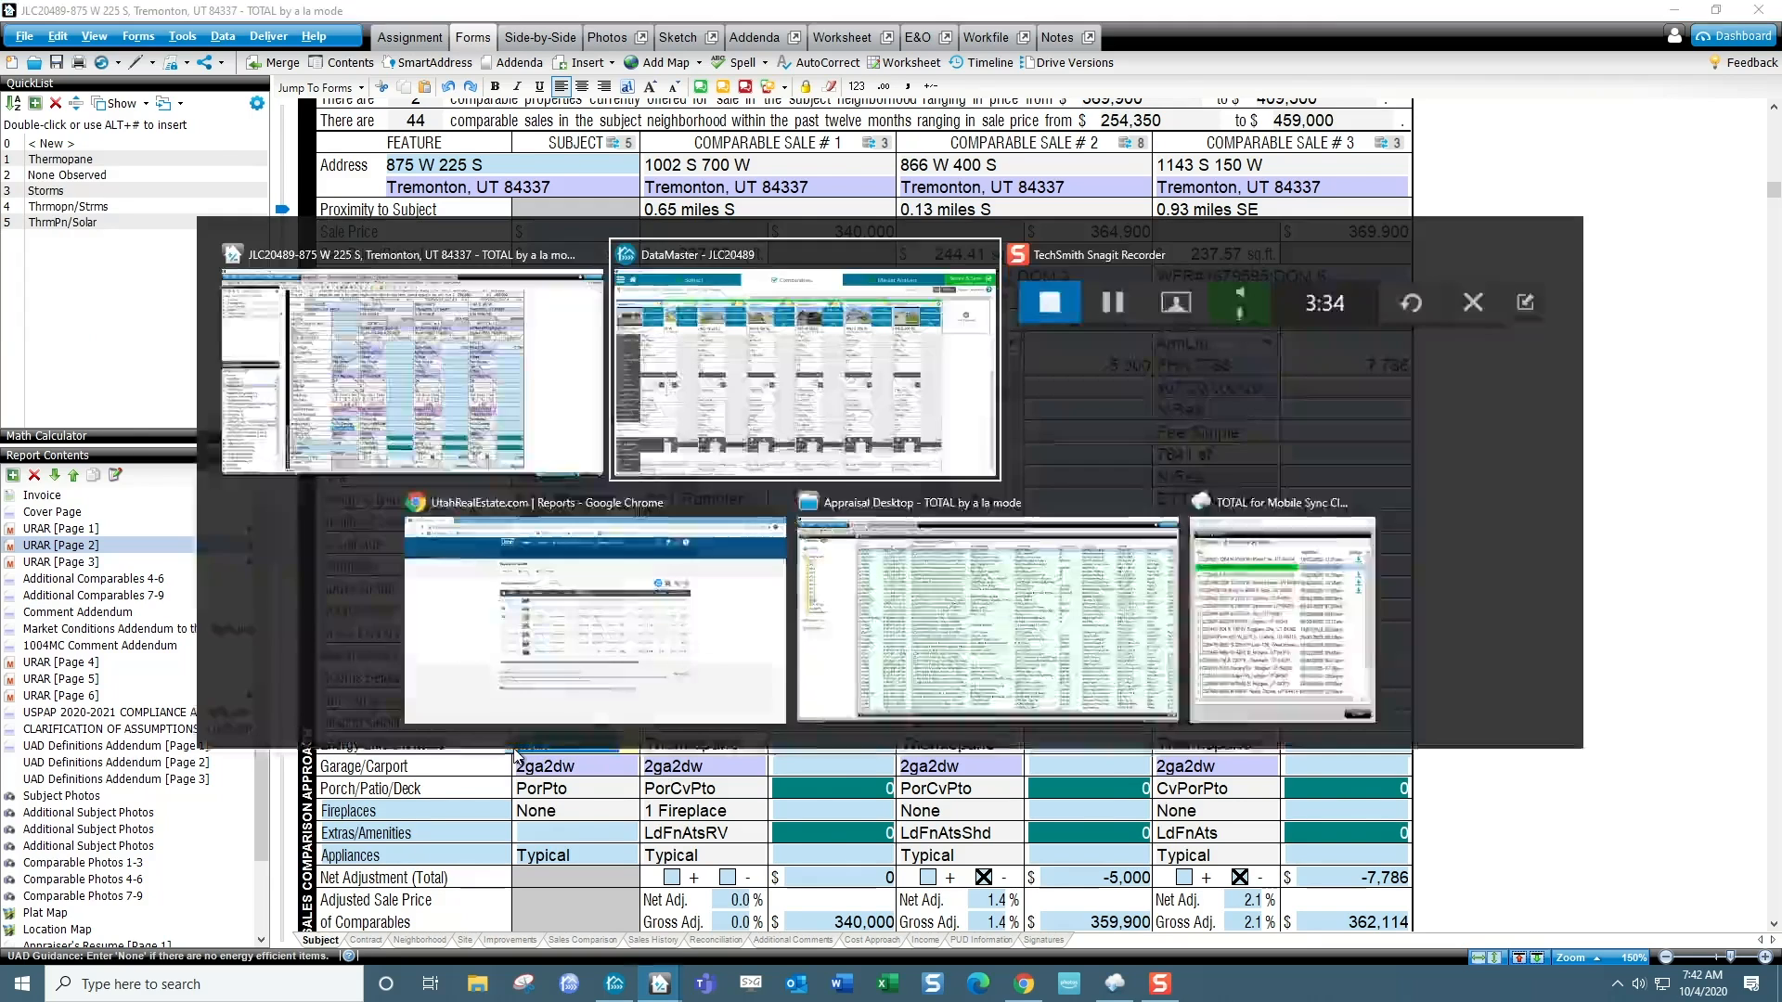
drag(1147, 685, 1074, 694)
click(1151, 661)
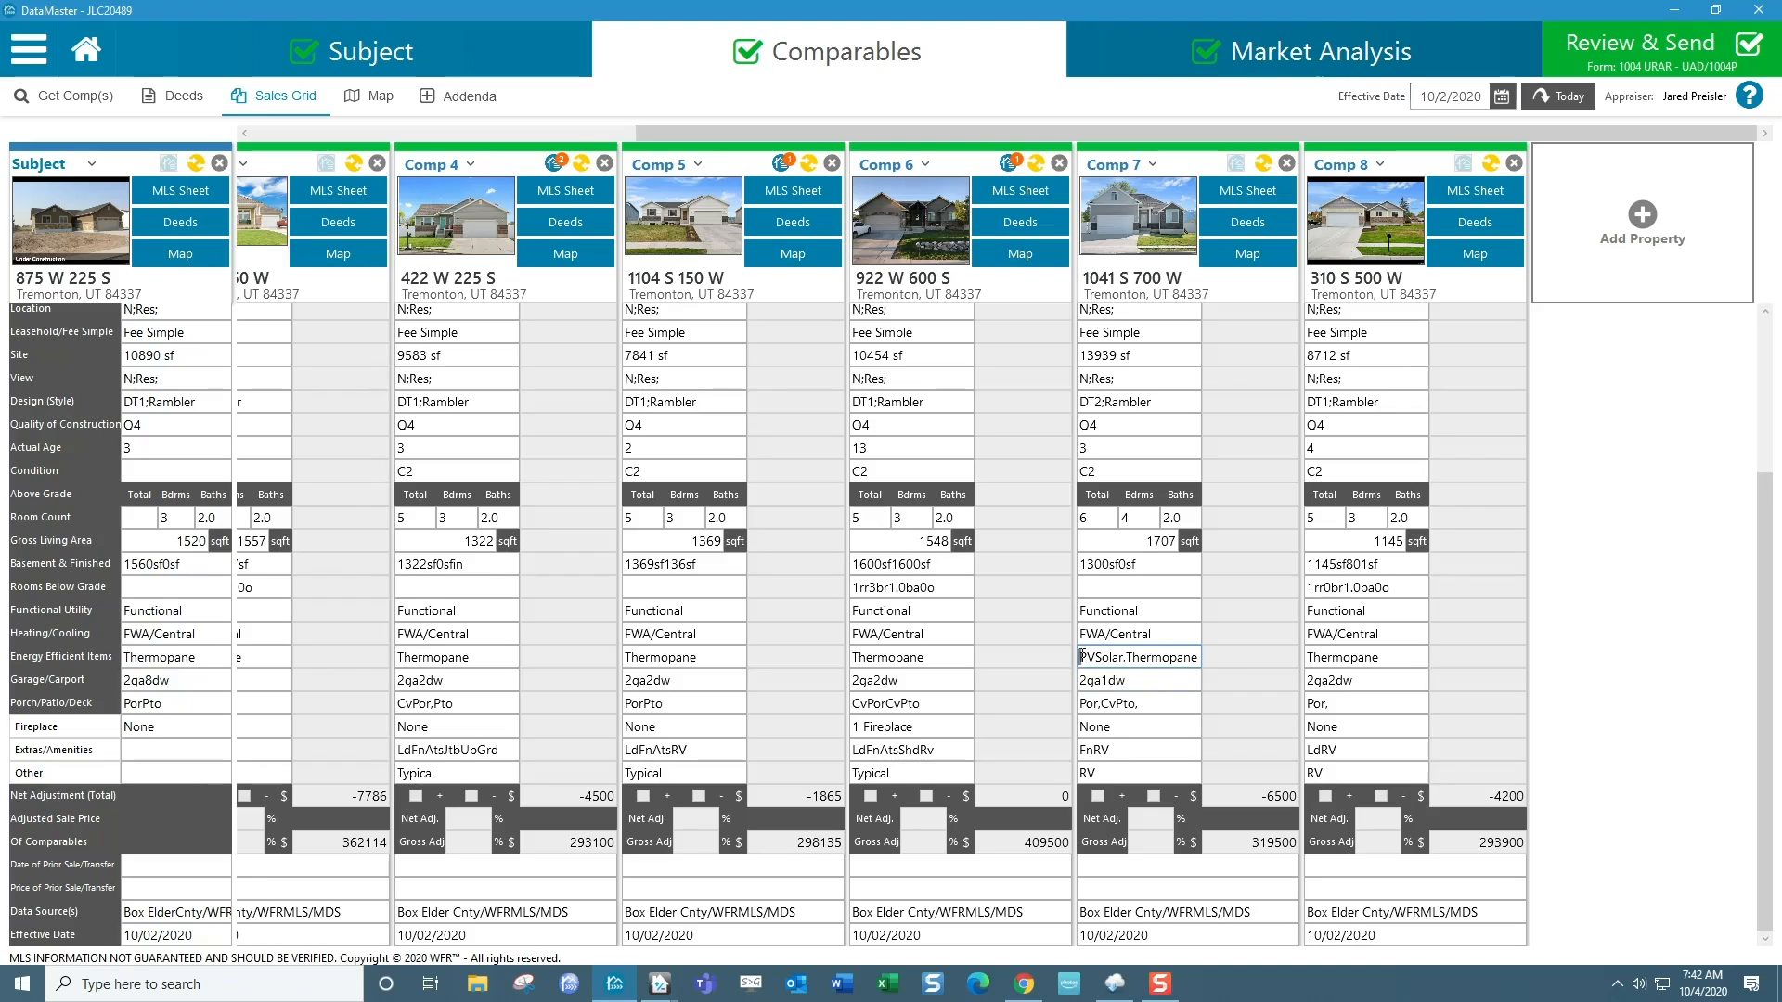
drag(1082, 656, 1199, 657)
key(ctrl+v)
click(1310, 661)
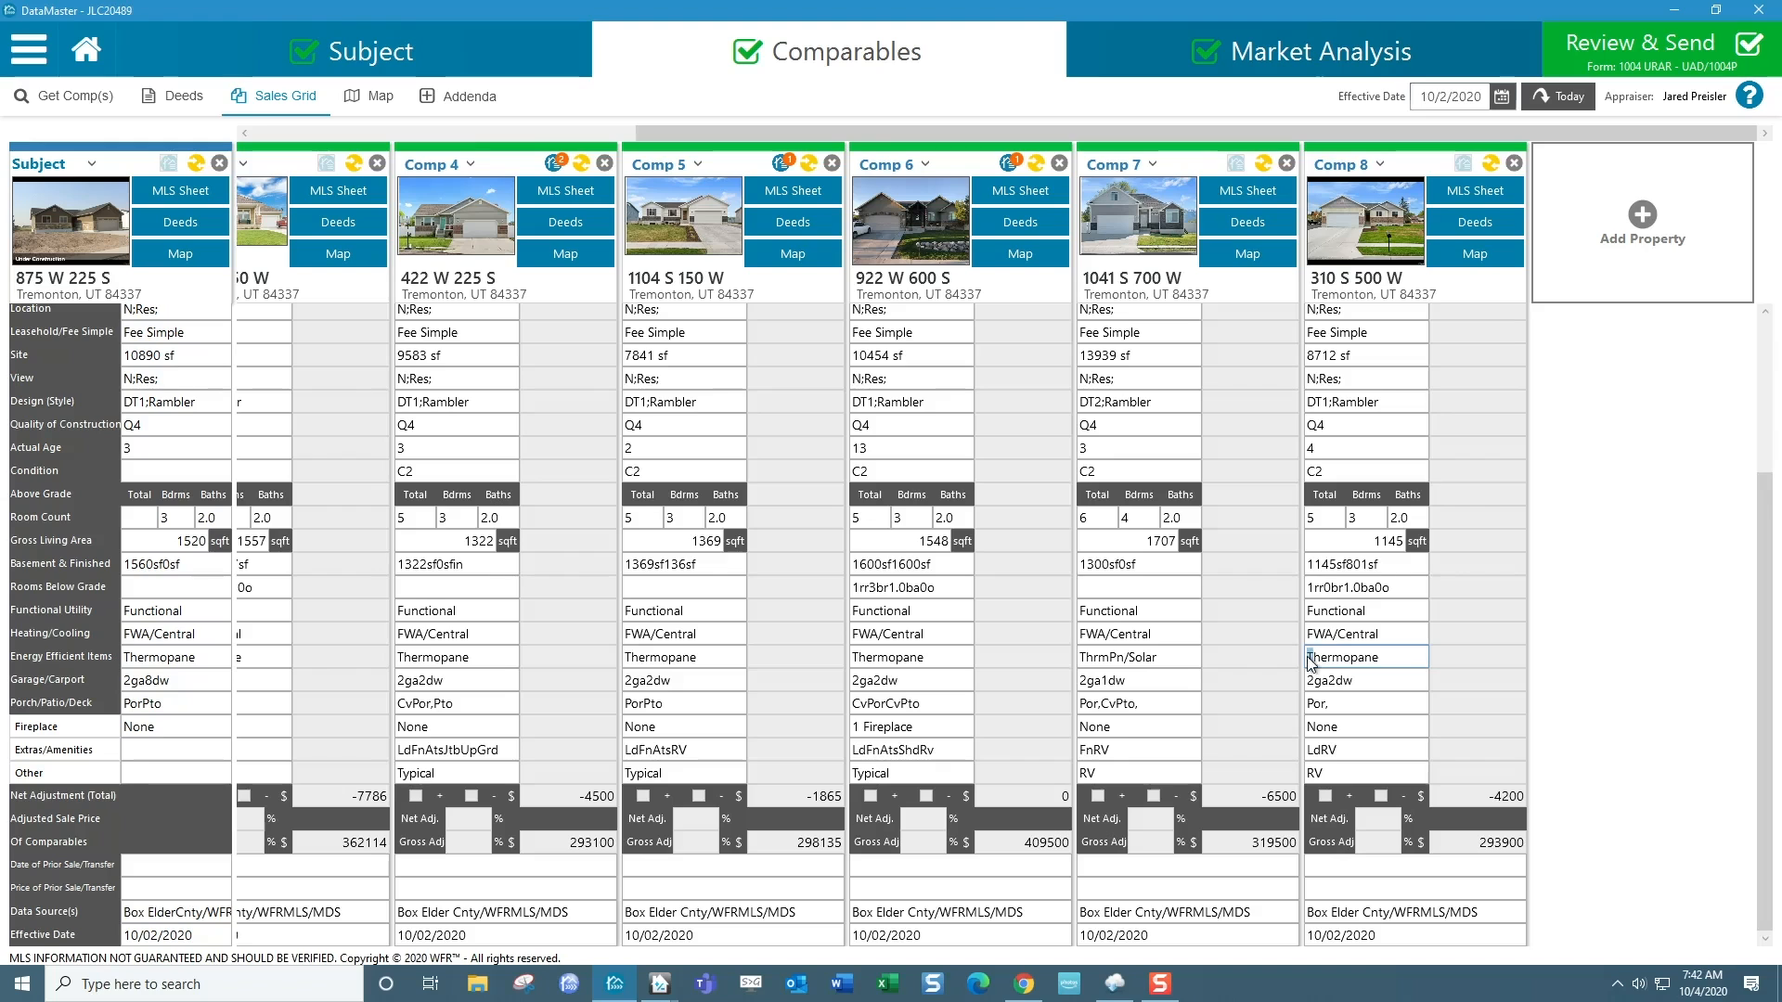
Replace Comp 8's Energy Efficient Items entry with the copied ThrmPn/Solar.
drag(1389, 660, 1305, 659)
key(ctrl+v)
click(1248, 680)
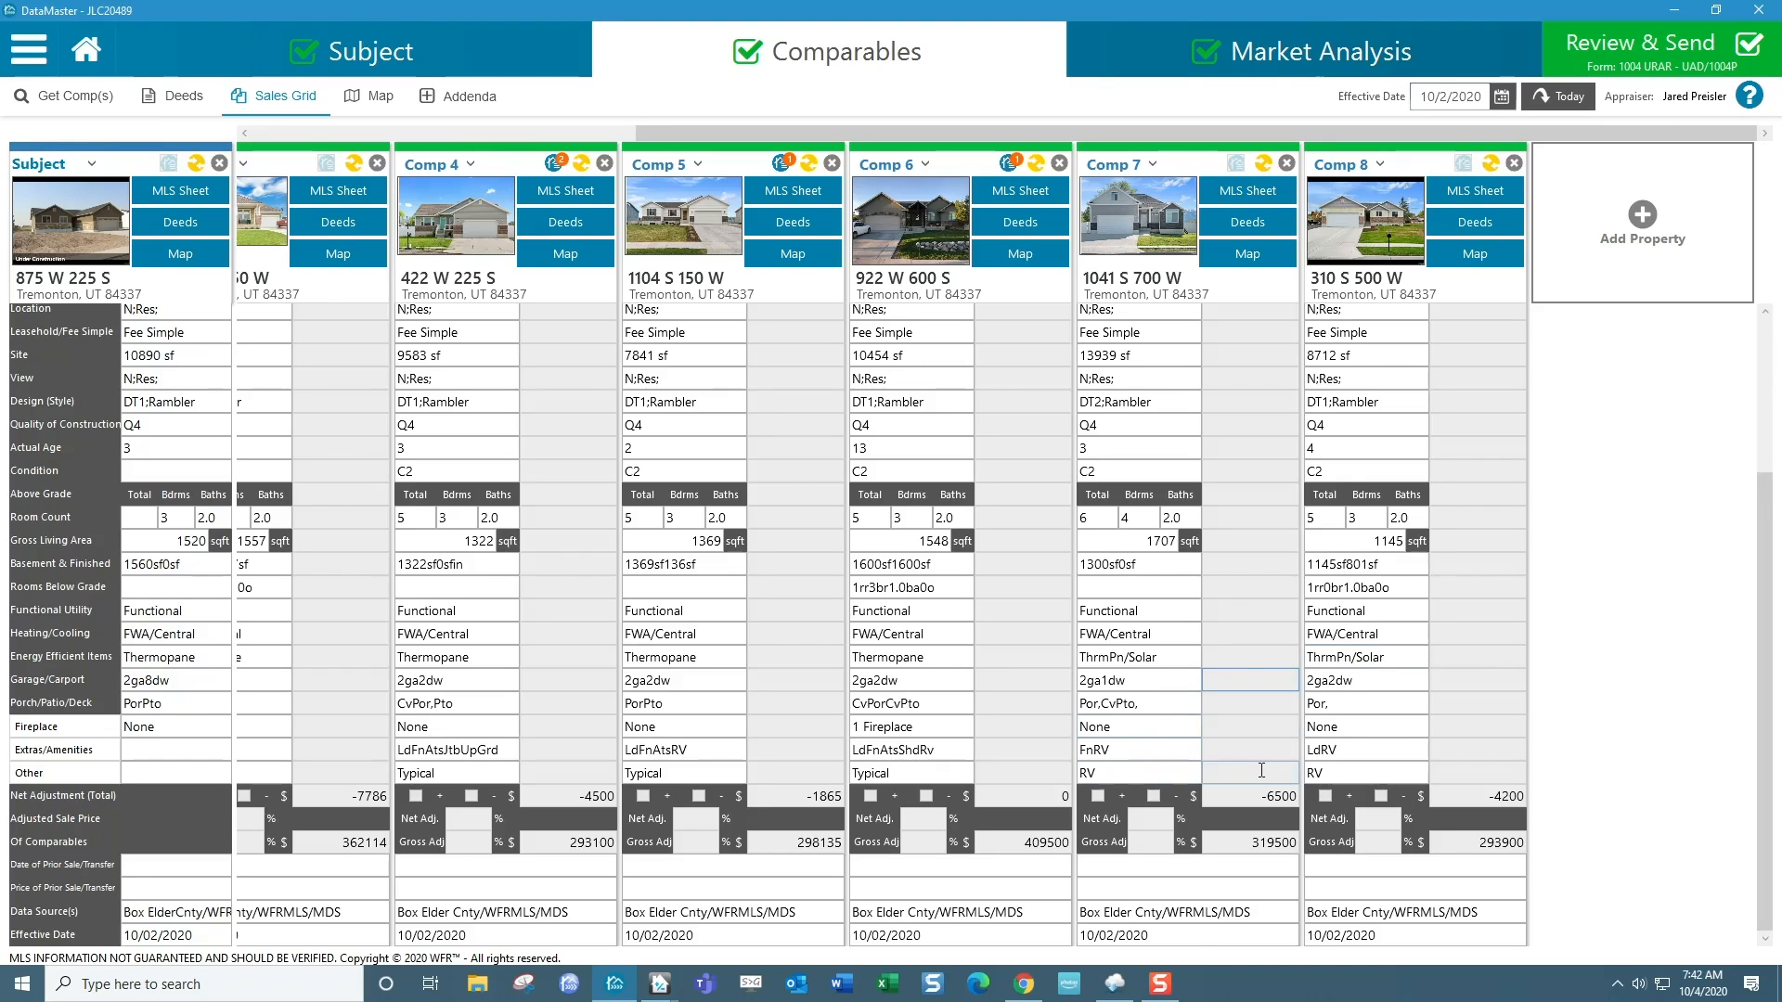
scroll(1261, 770, up, 3)
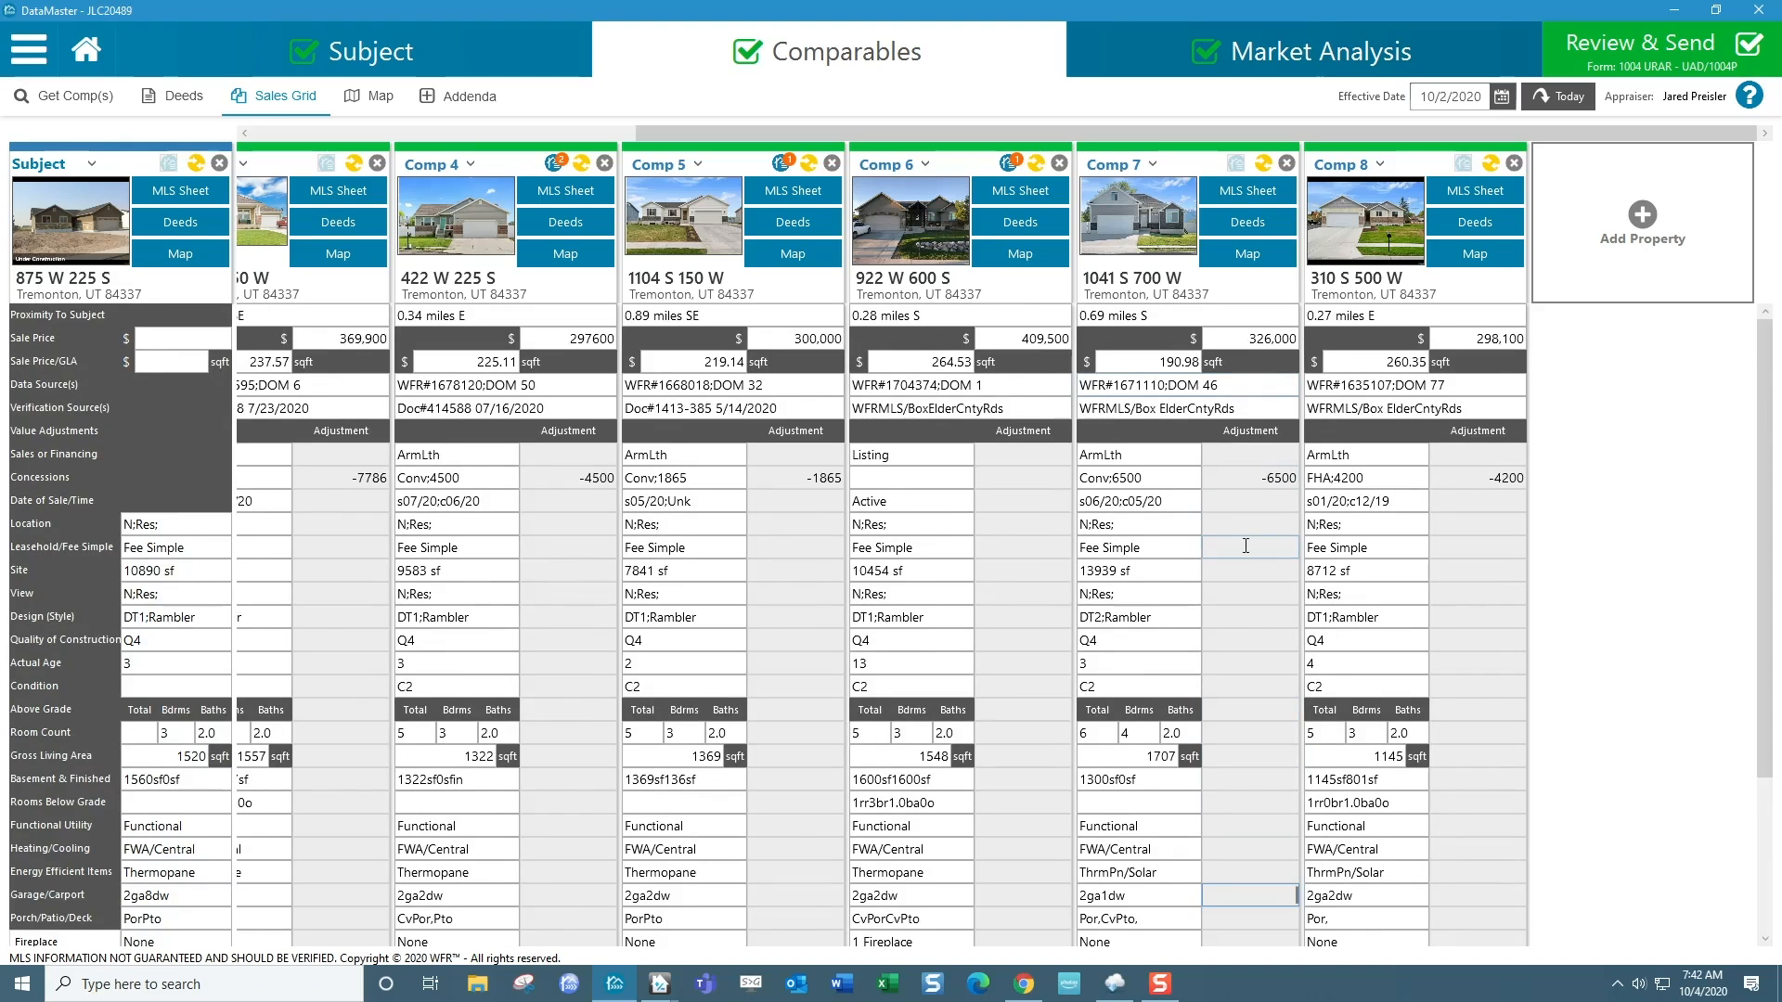
scroll(1290, 571, down, 3)
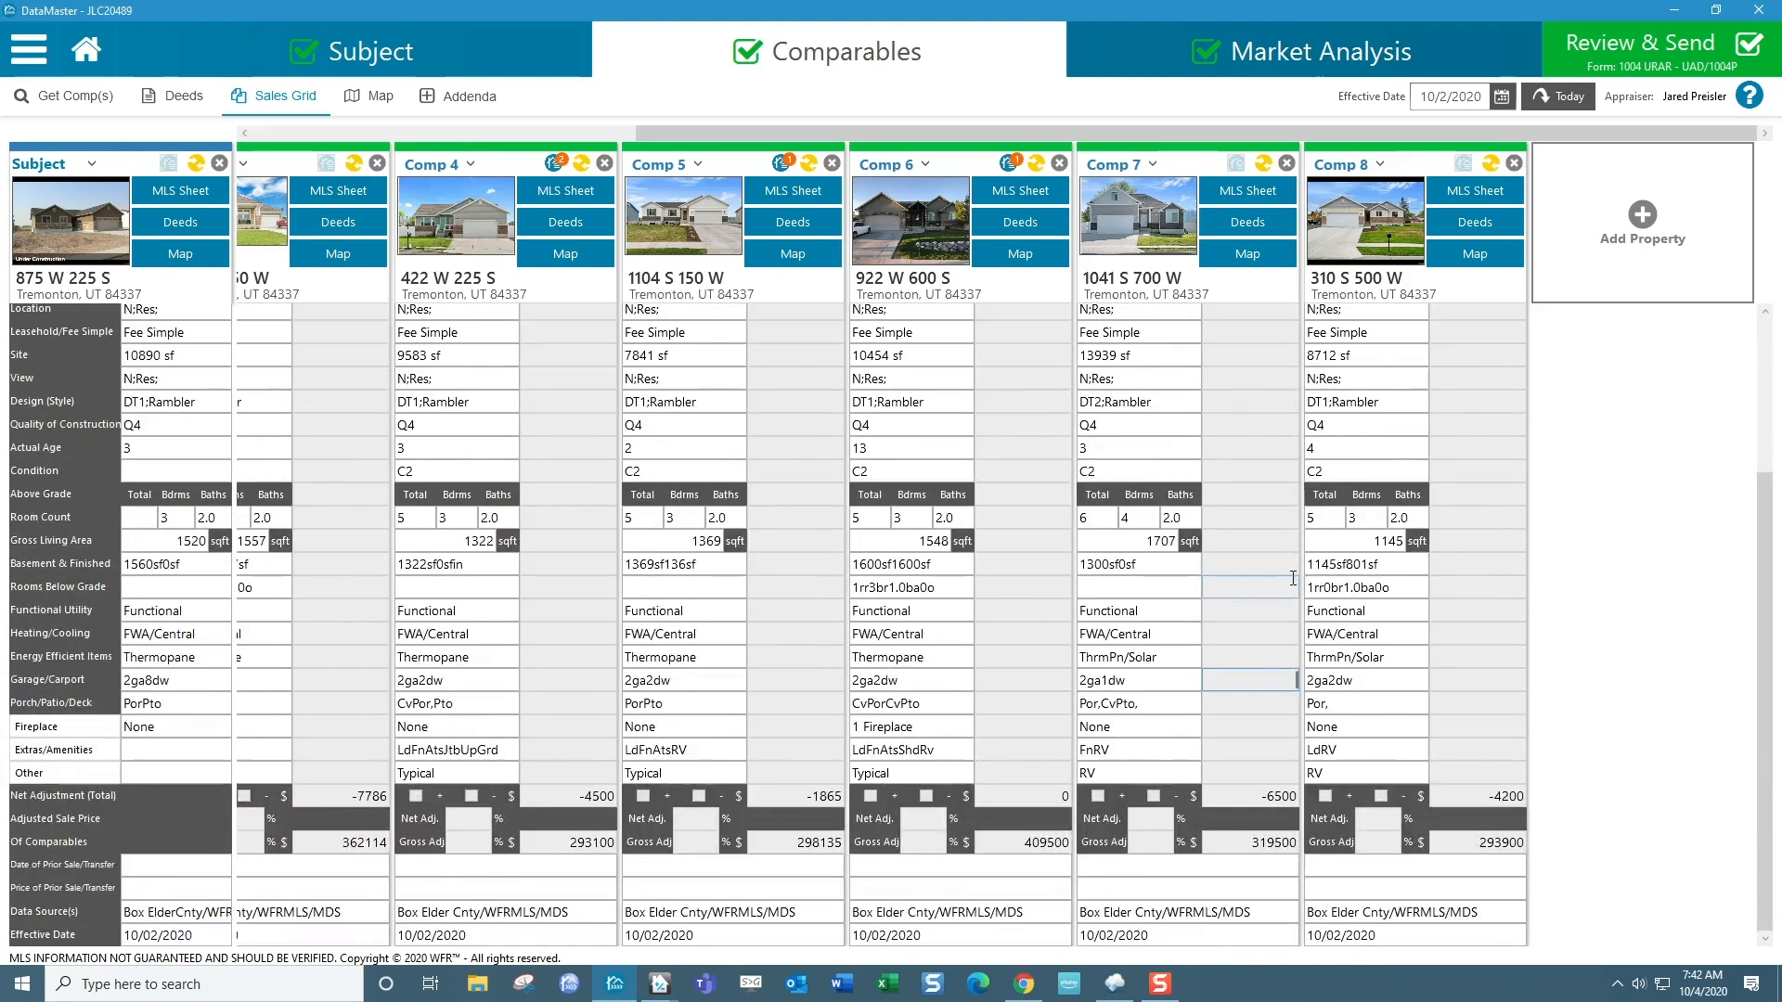
scroll(1291, 574, up, 3)
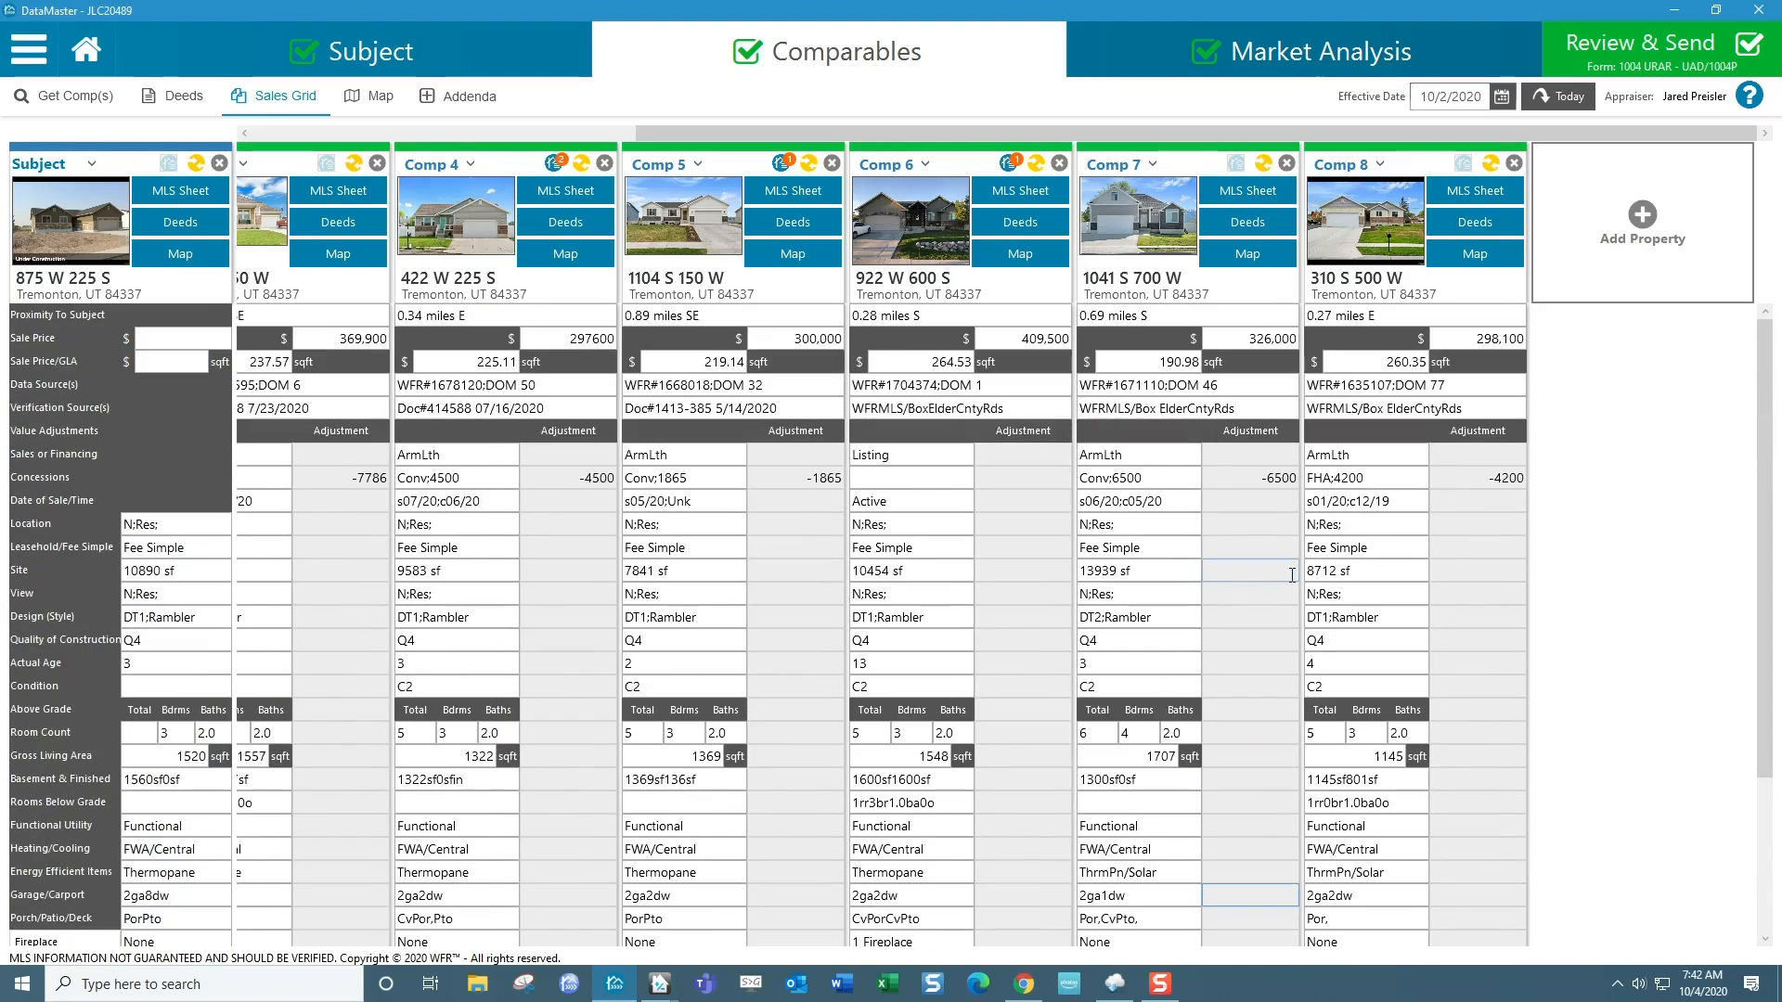
Limit the export under Review & Send to Comp 7 and Comp 8, excluding the subject and 1004 MC data.
click(1642, 58)
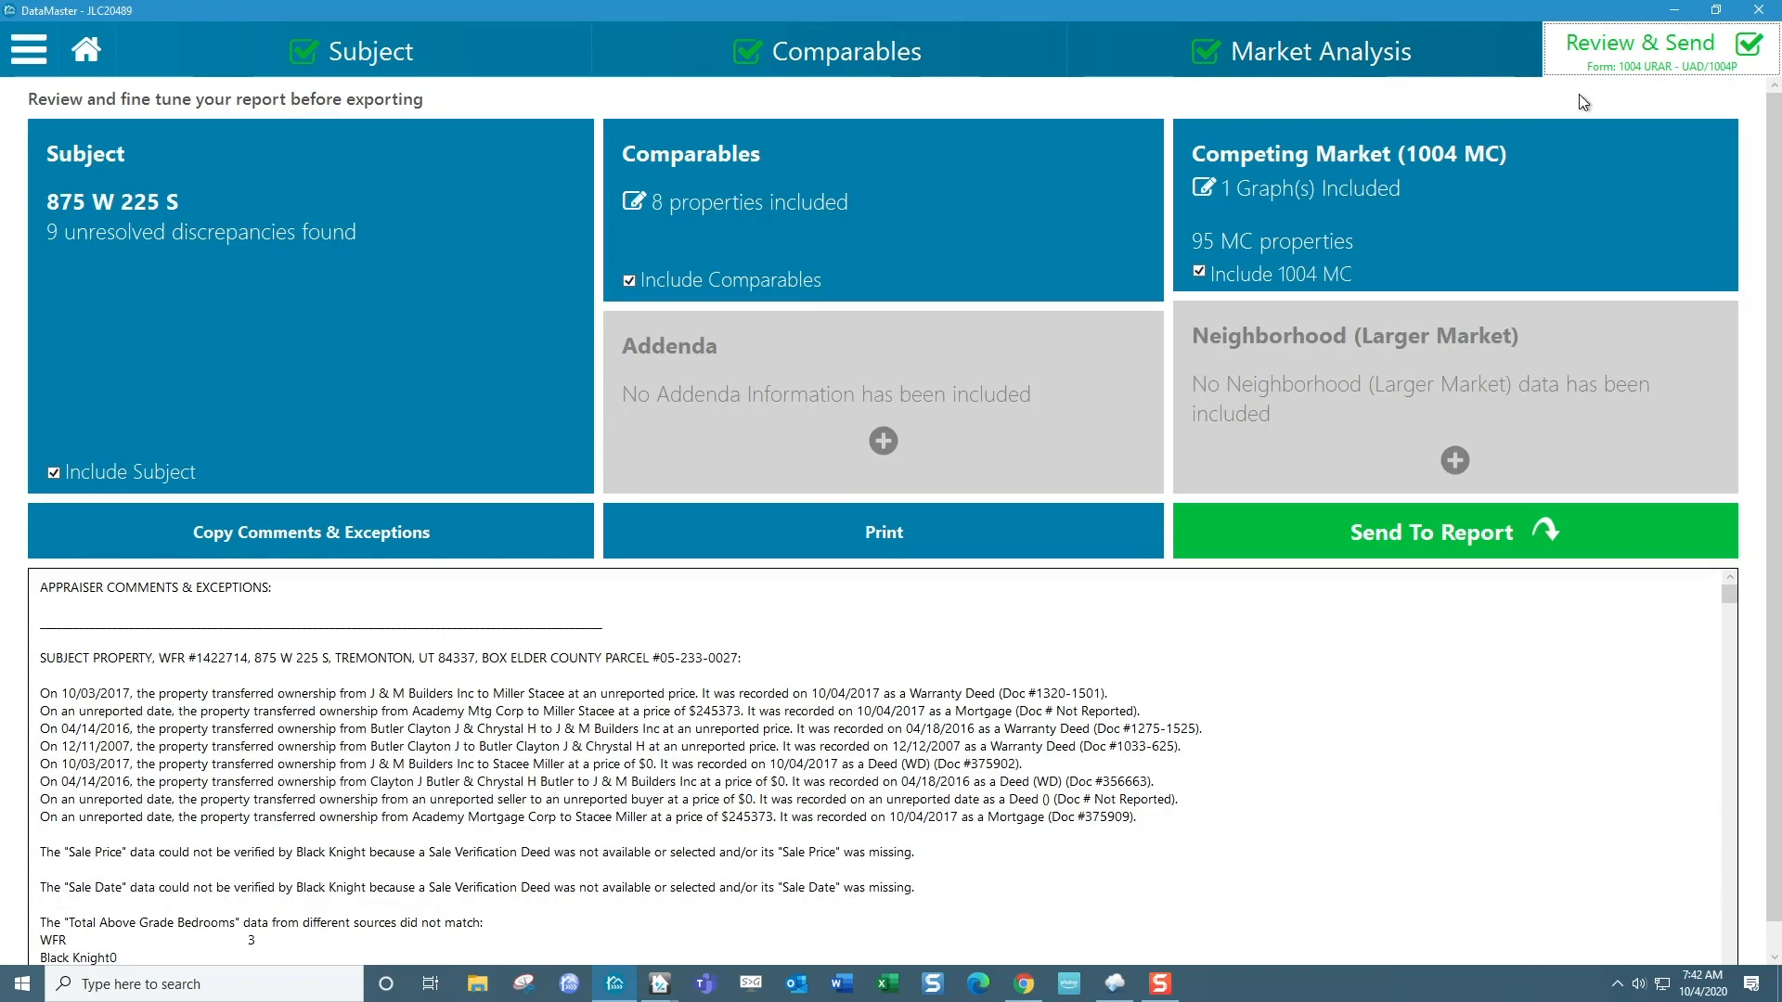
click(638, 206)
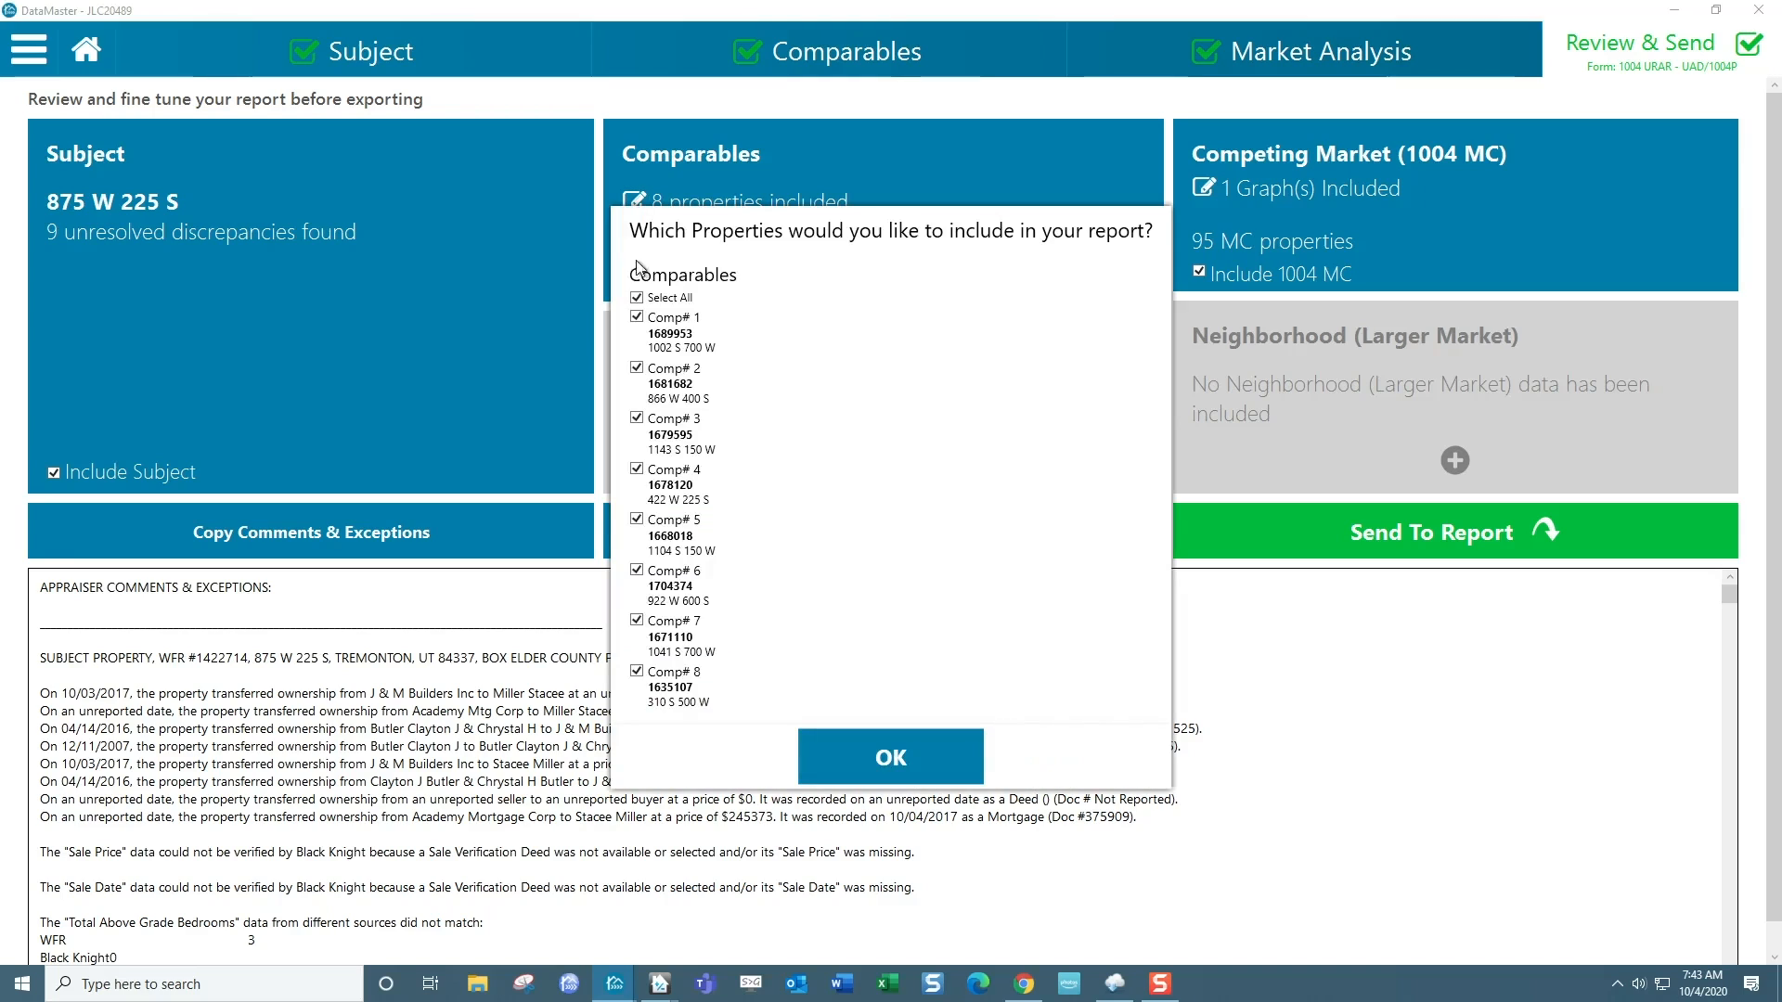
click(638, 298)
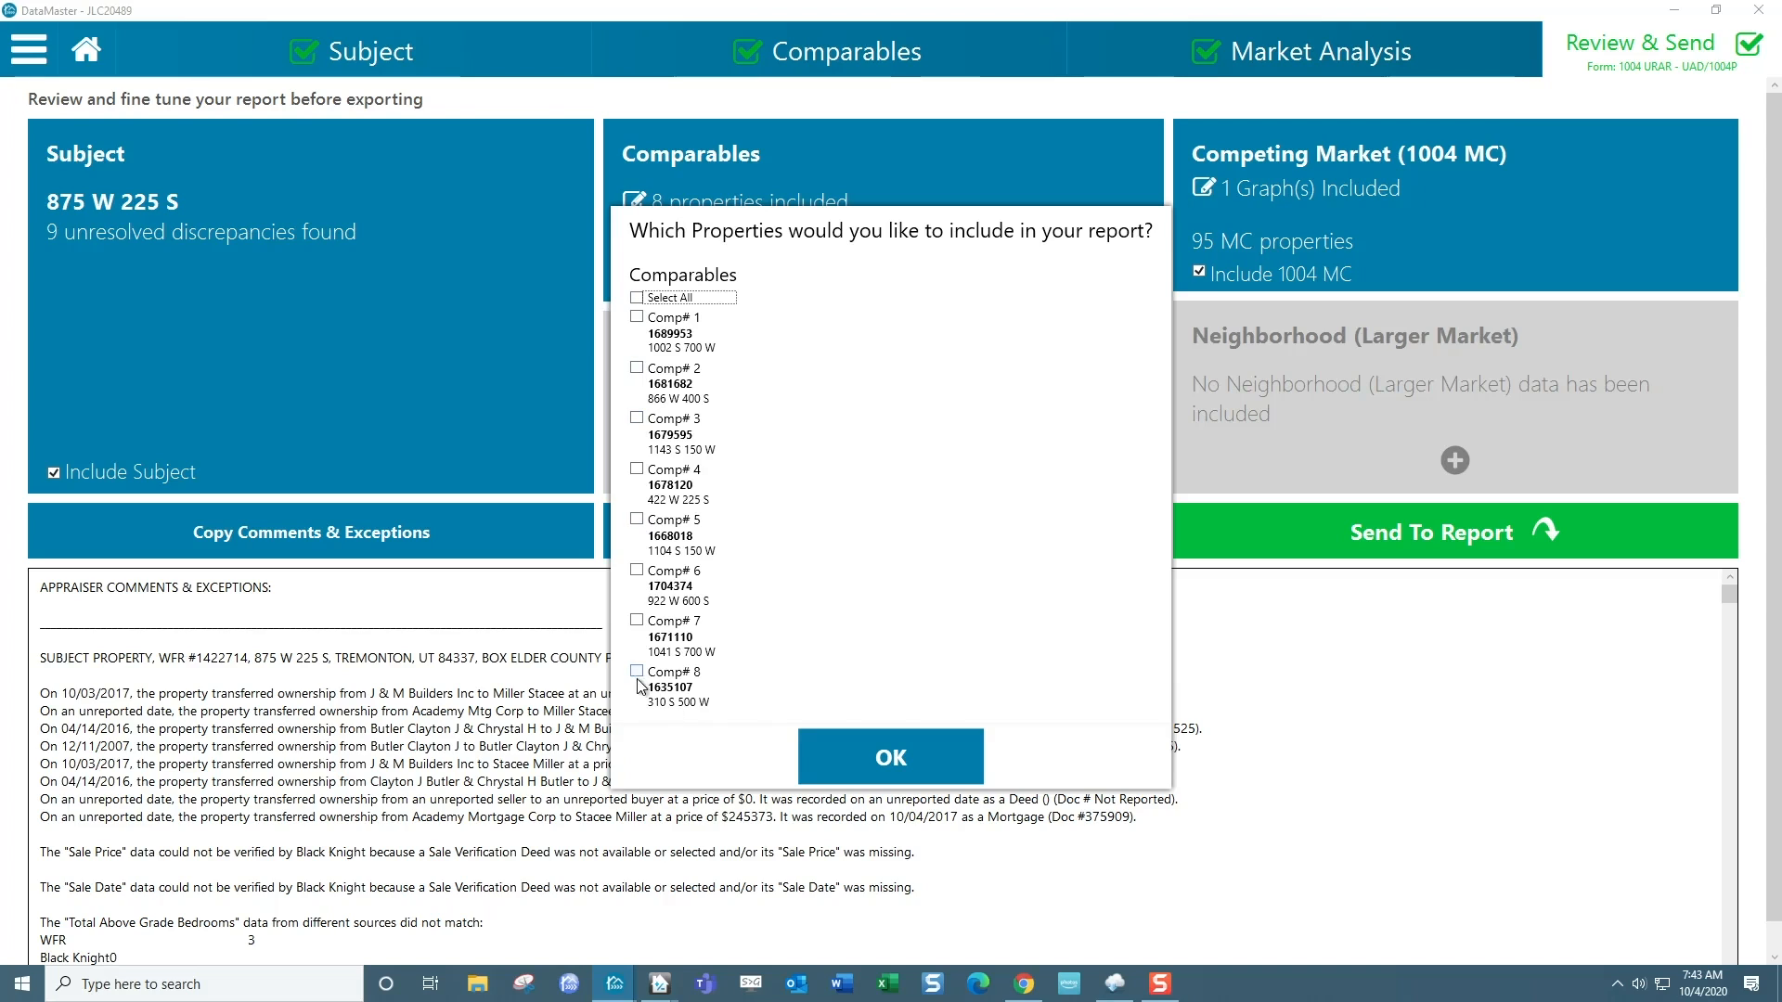
click(637, 621)
click(637, 672)
click(865, 763)
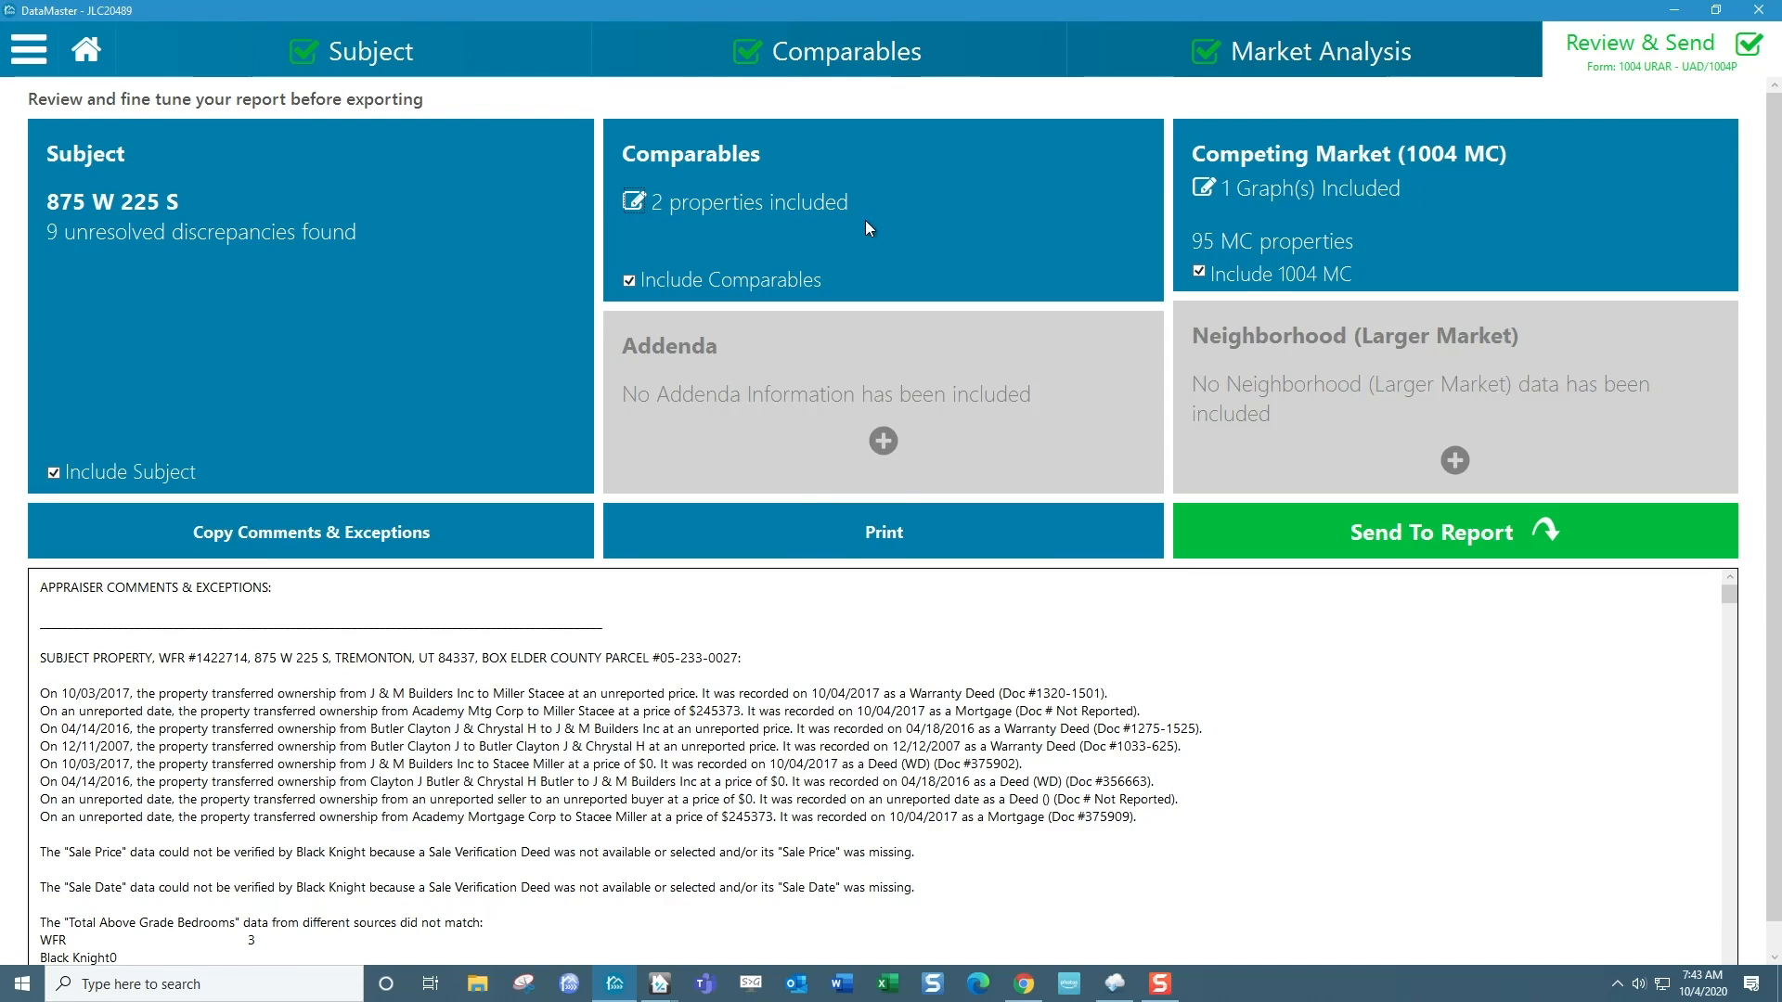
click(1199, 272)
click(52, 472)
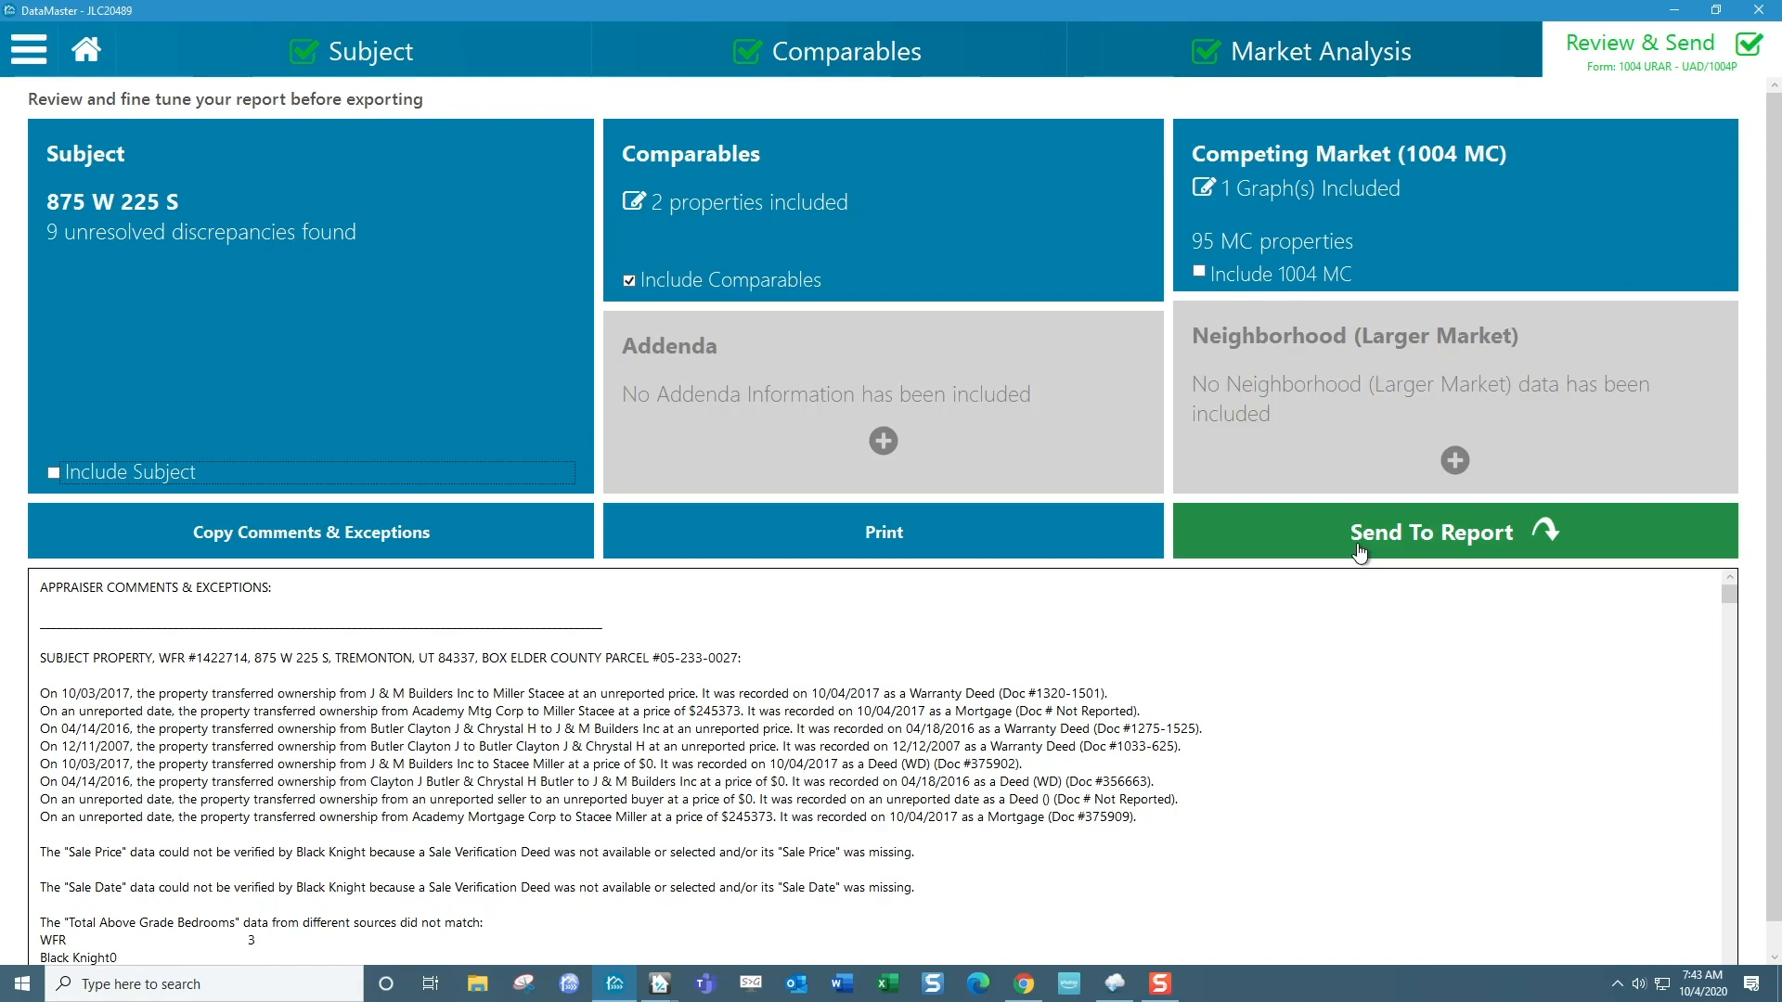
Send the data to the report, merging it into the open JLC20489 report while keeping that report's existing data.
click(1482, 548)
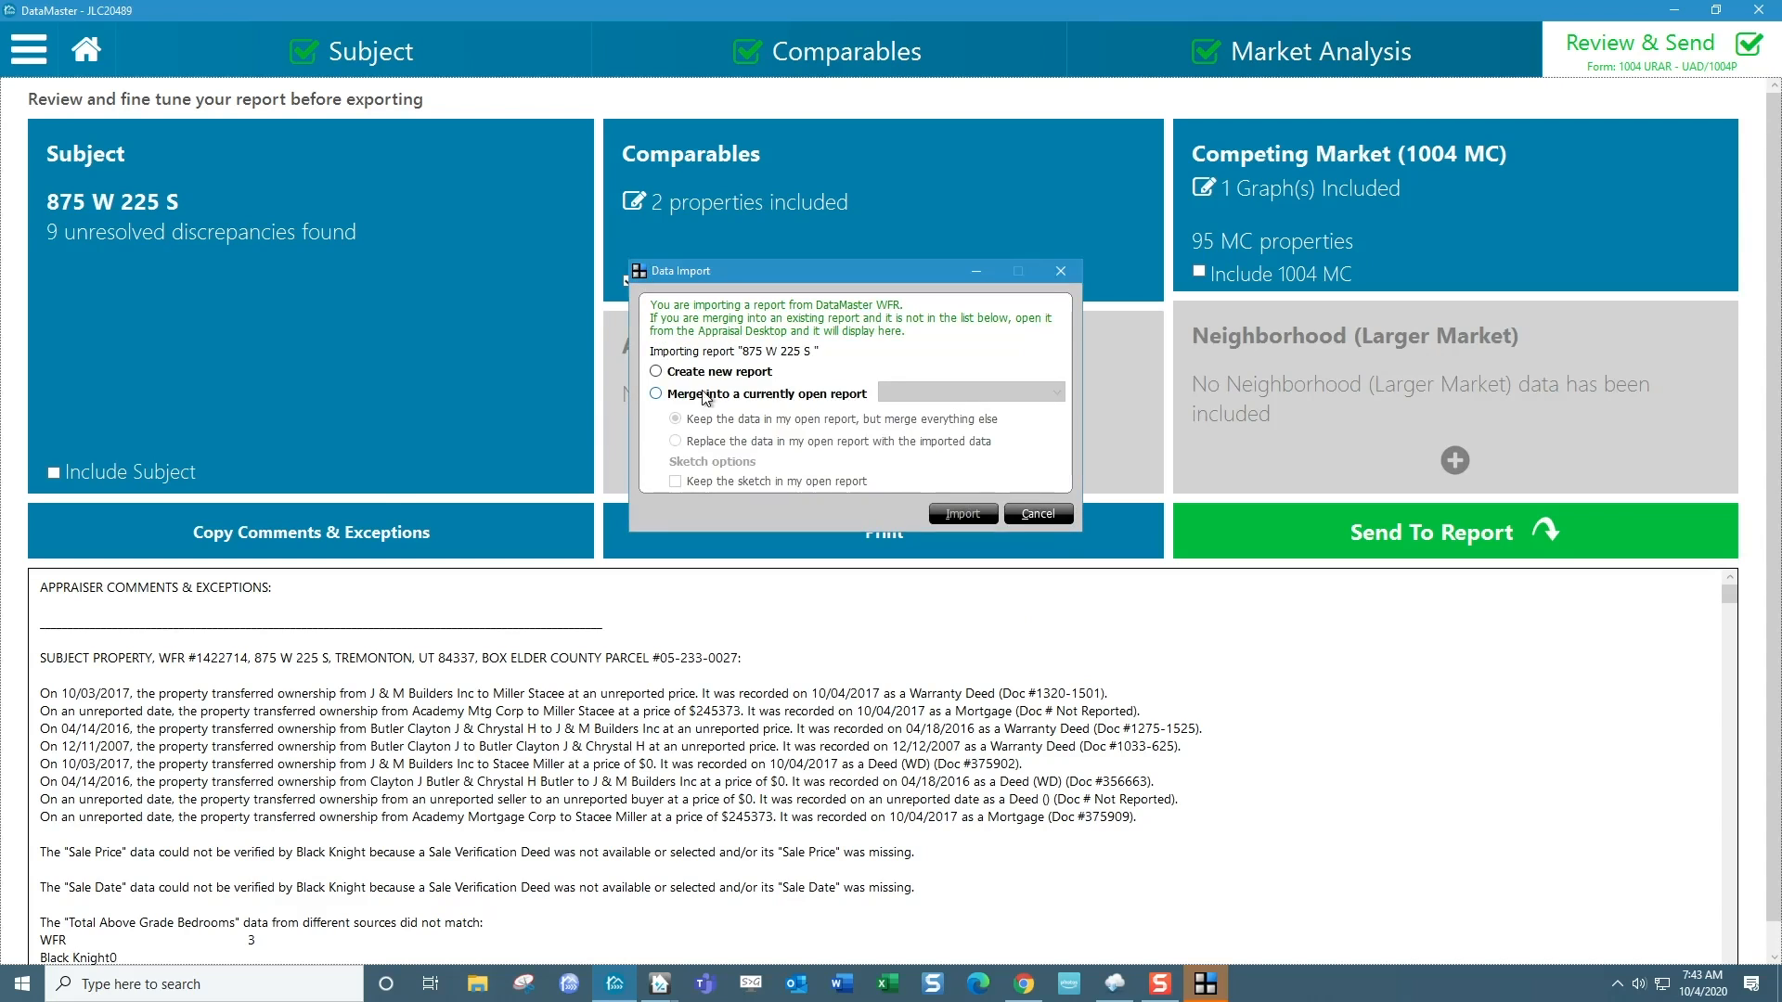
click(705, 394)
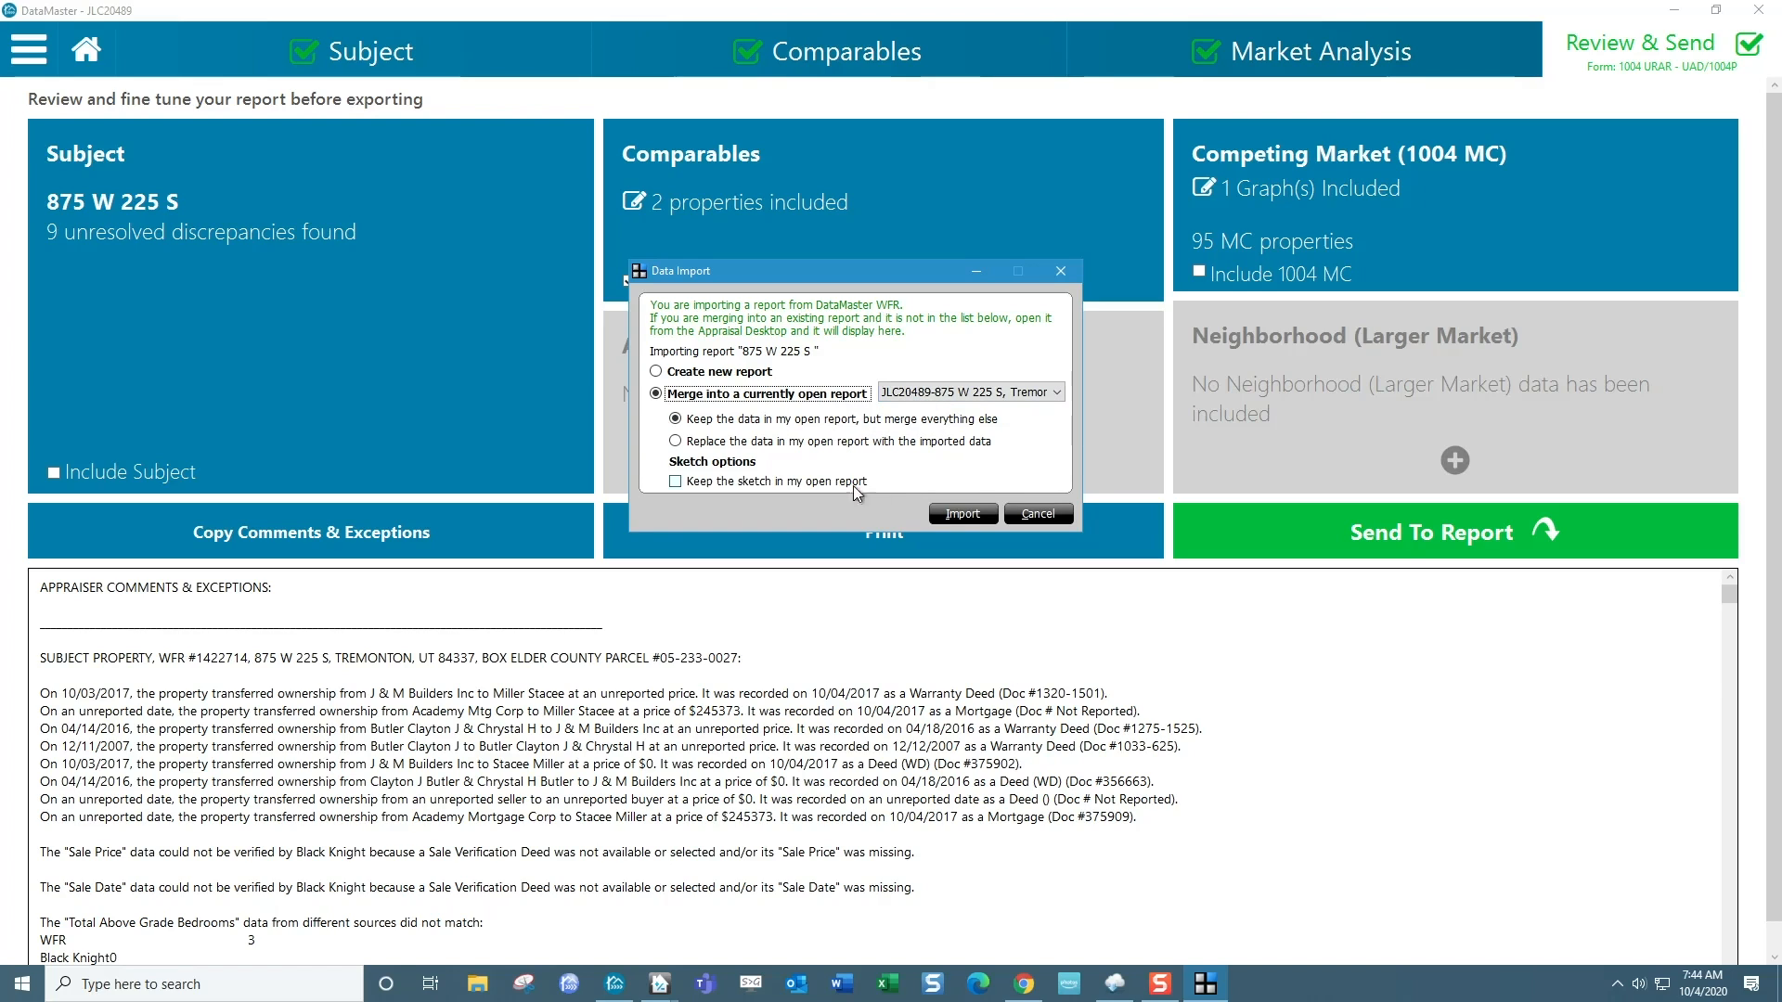
click(961, 516)
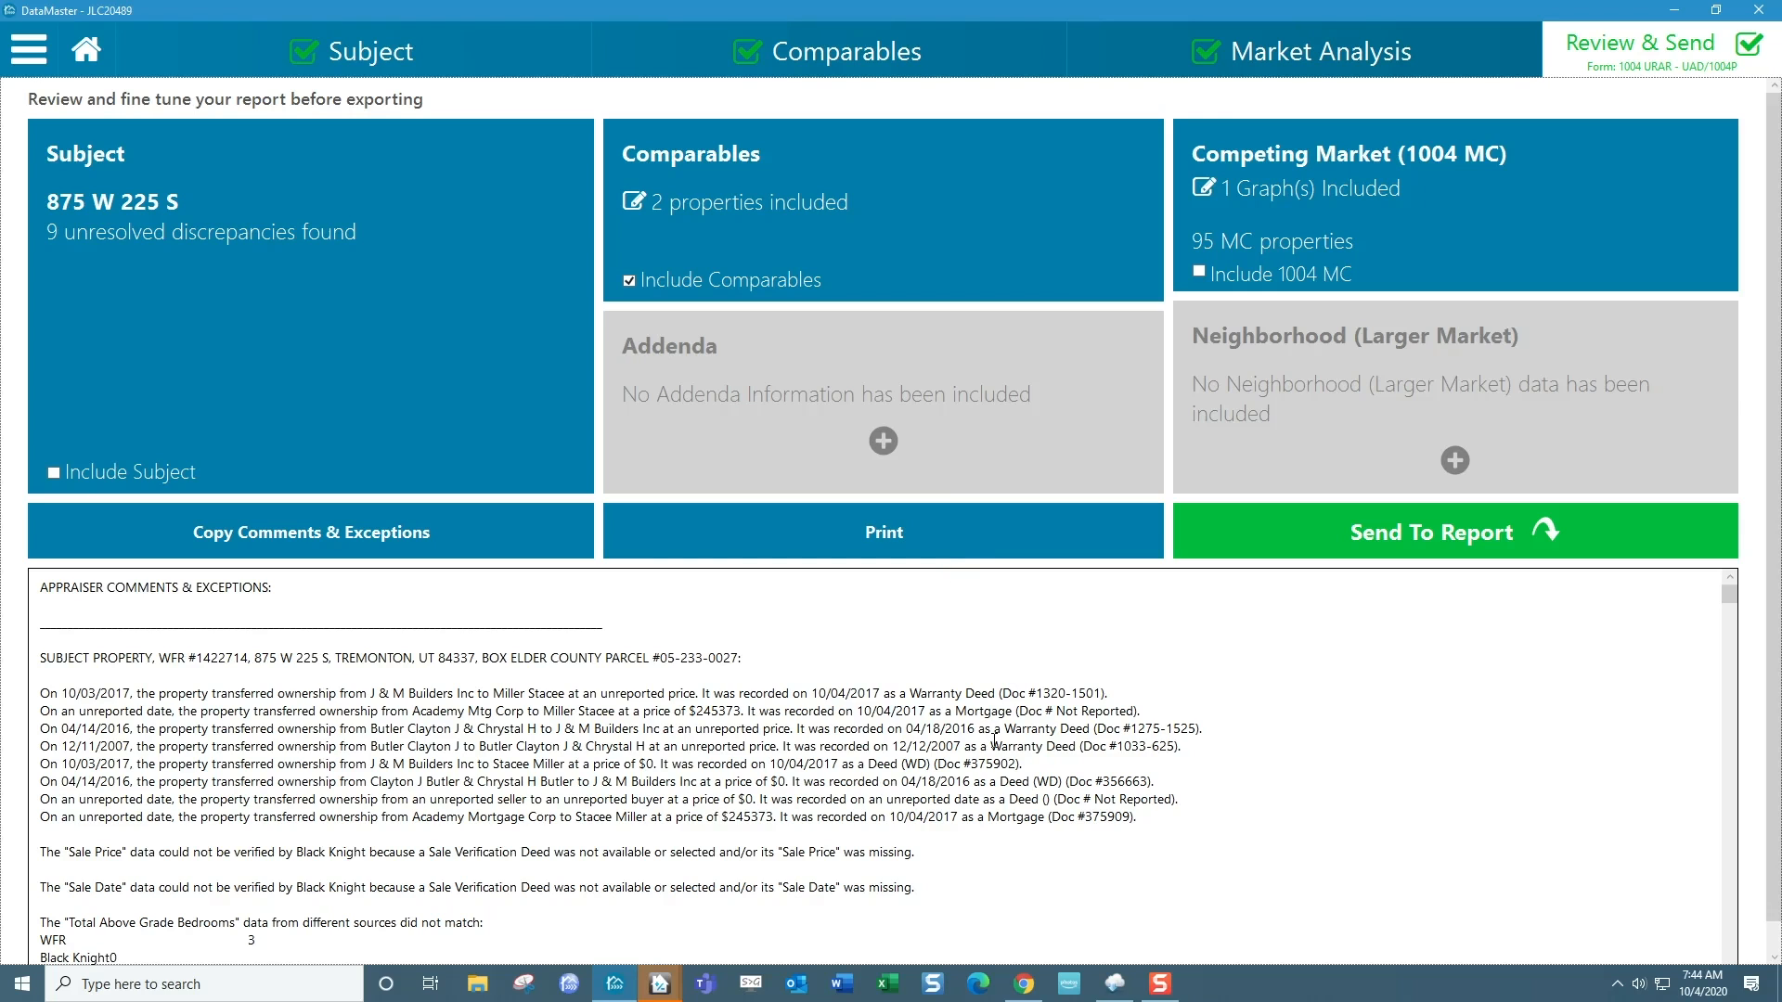
Switch to the JLC20489 report in TOTAL and check the imported Comp 7 and Comp 8 data on the Additional Comparables 7-9 page.
mouse_move(660, 984)
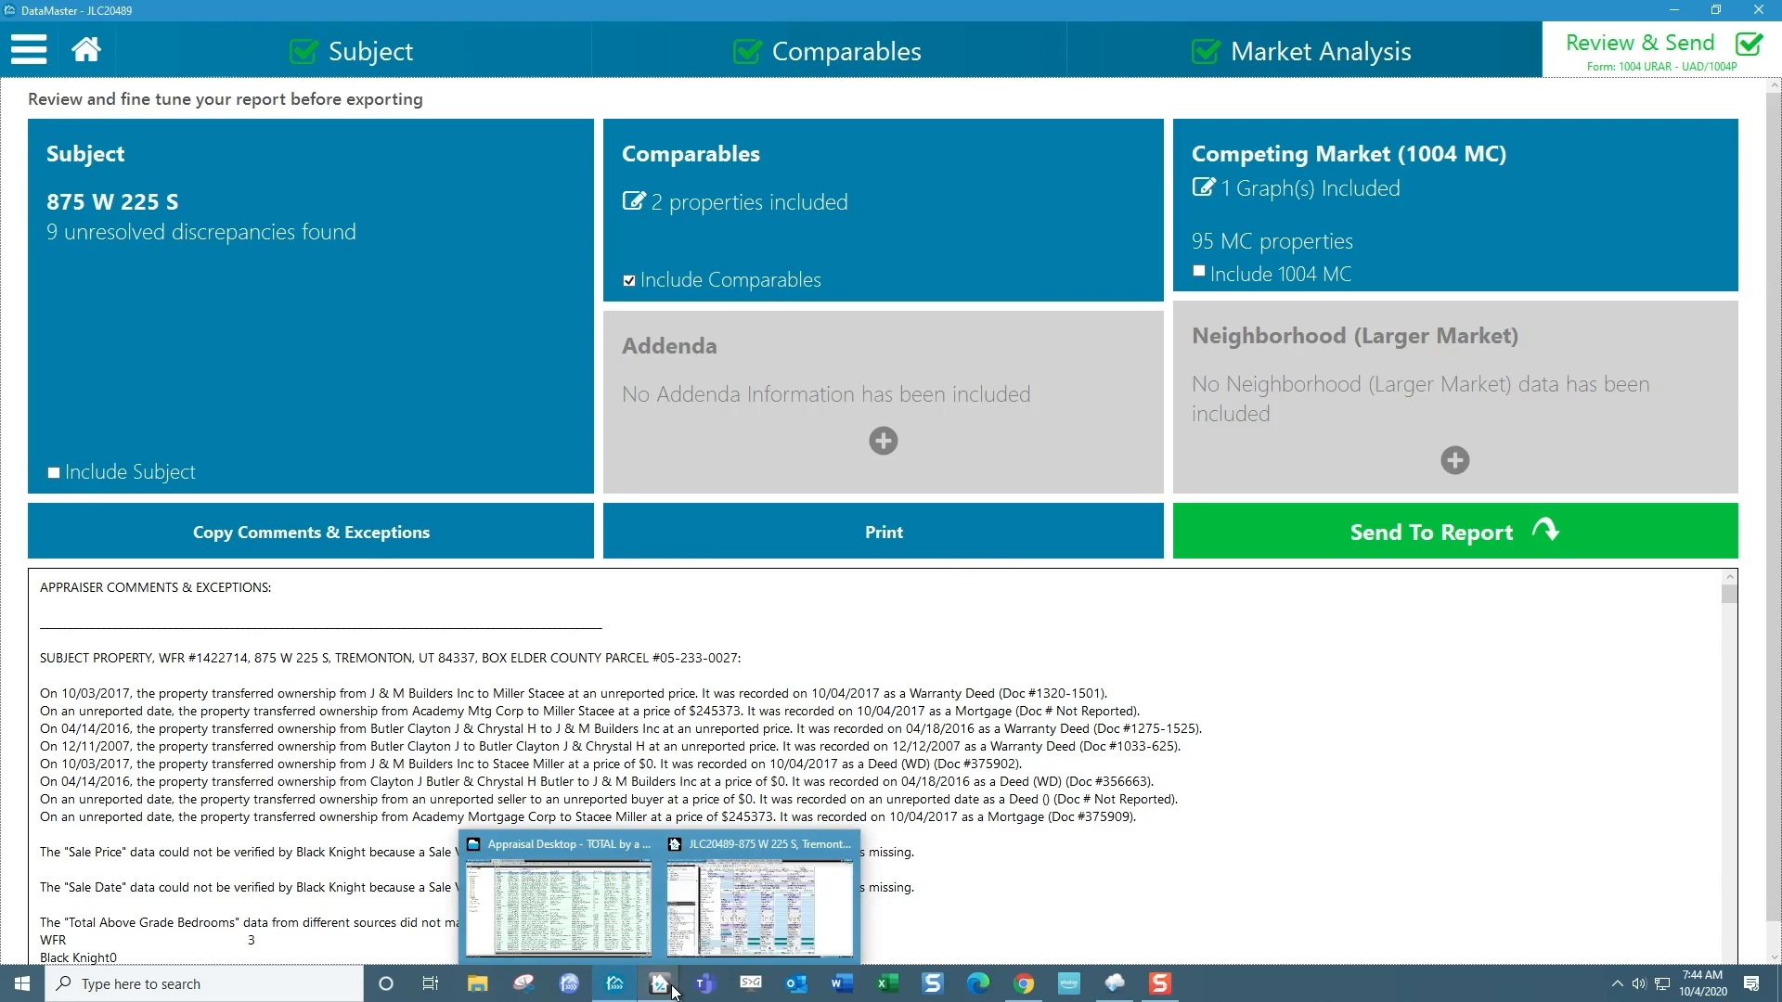
click(742, 924)
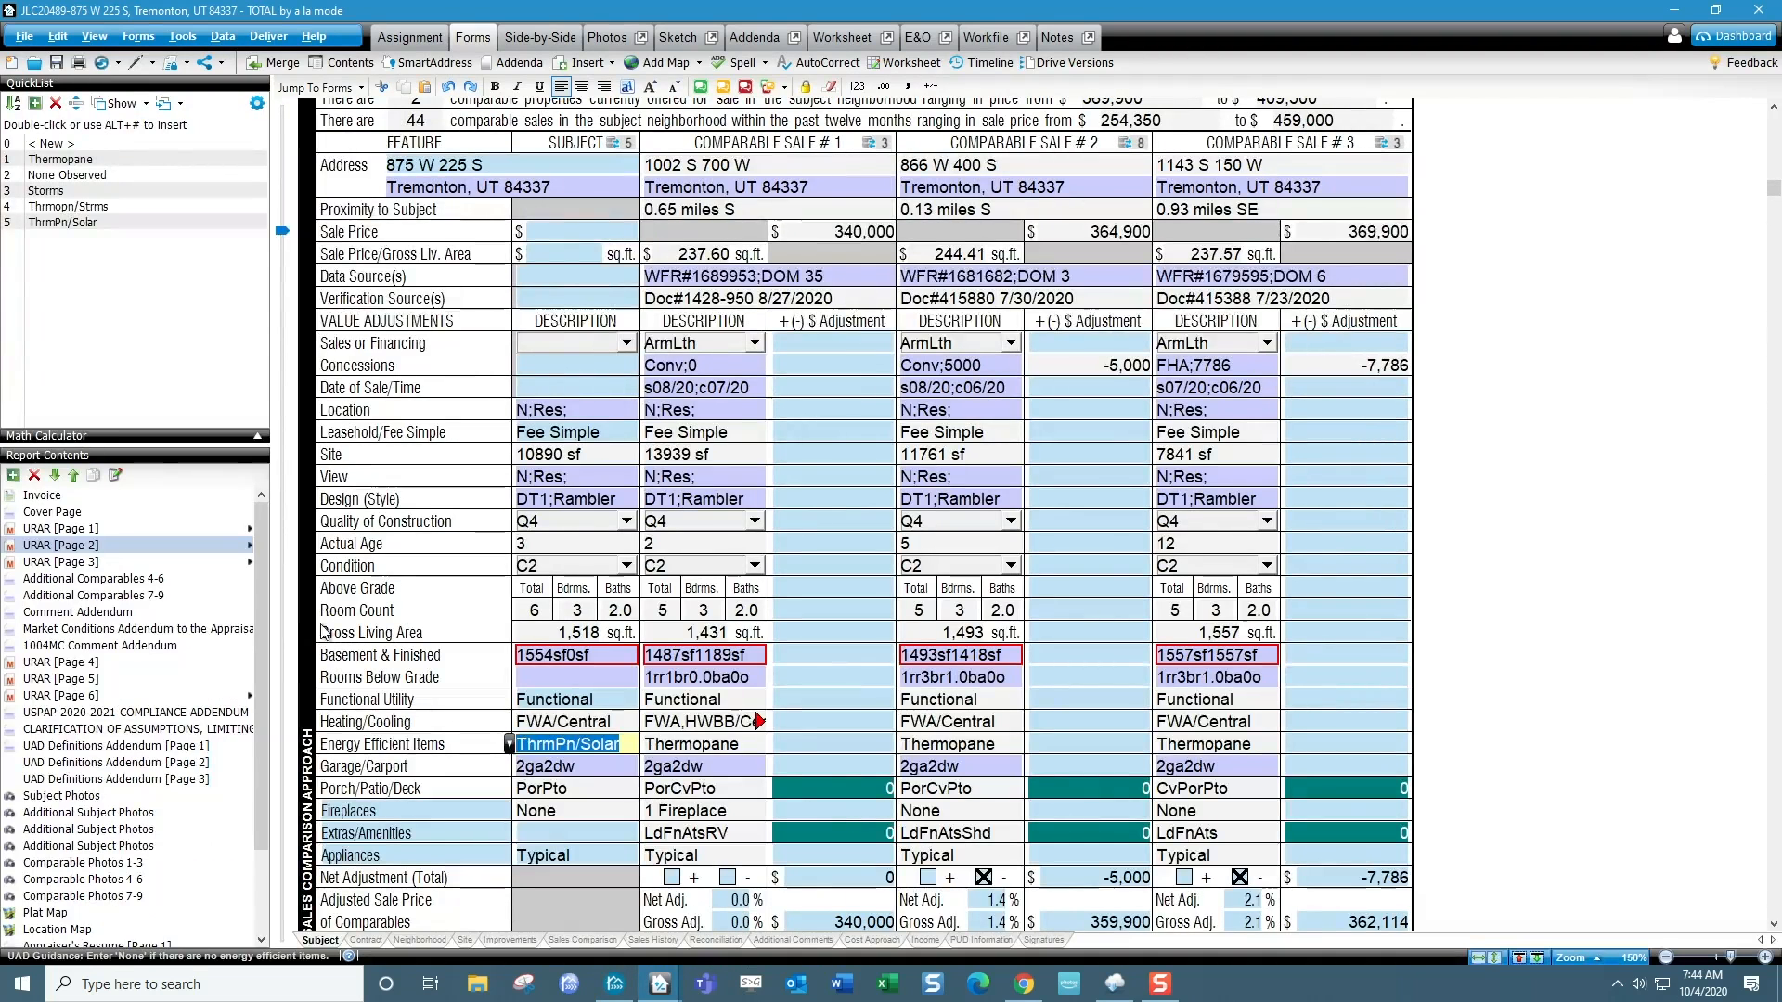
click(143, 595)
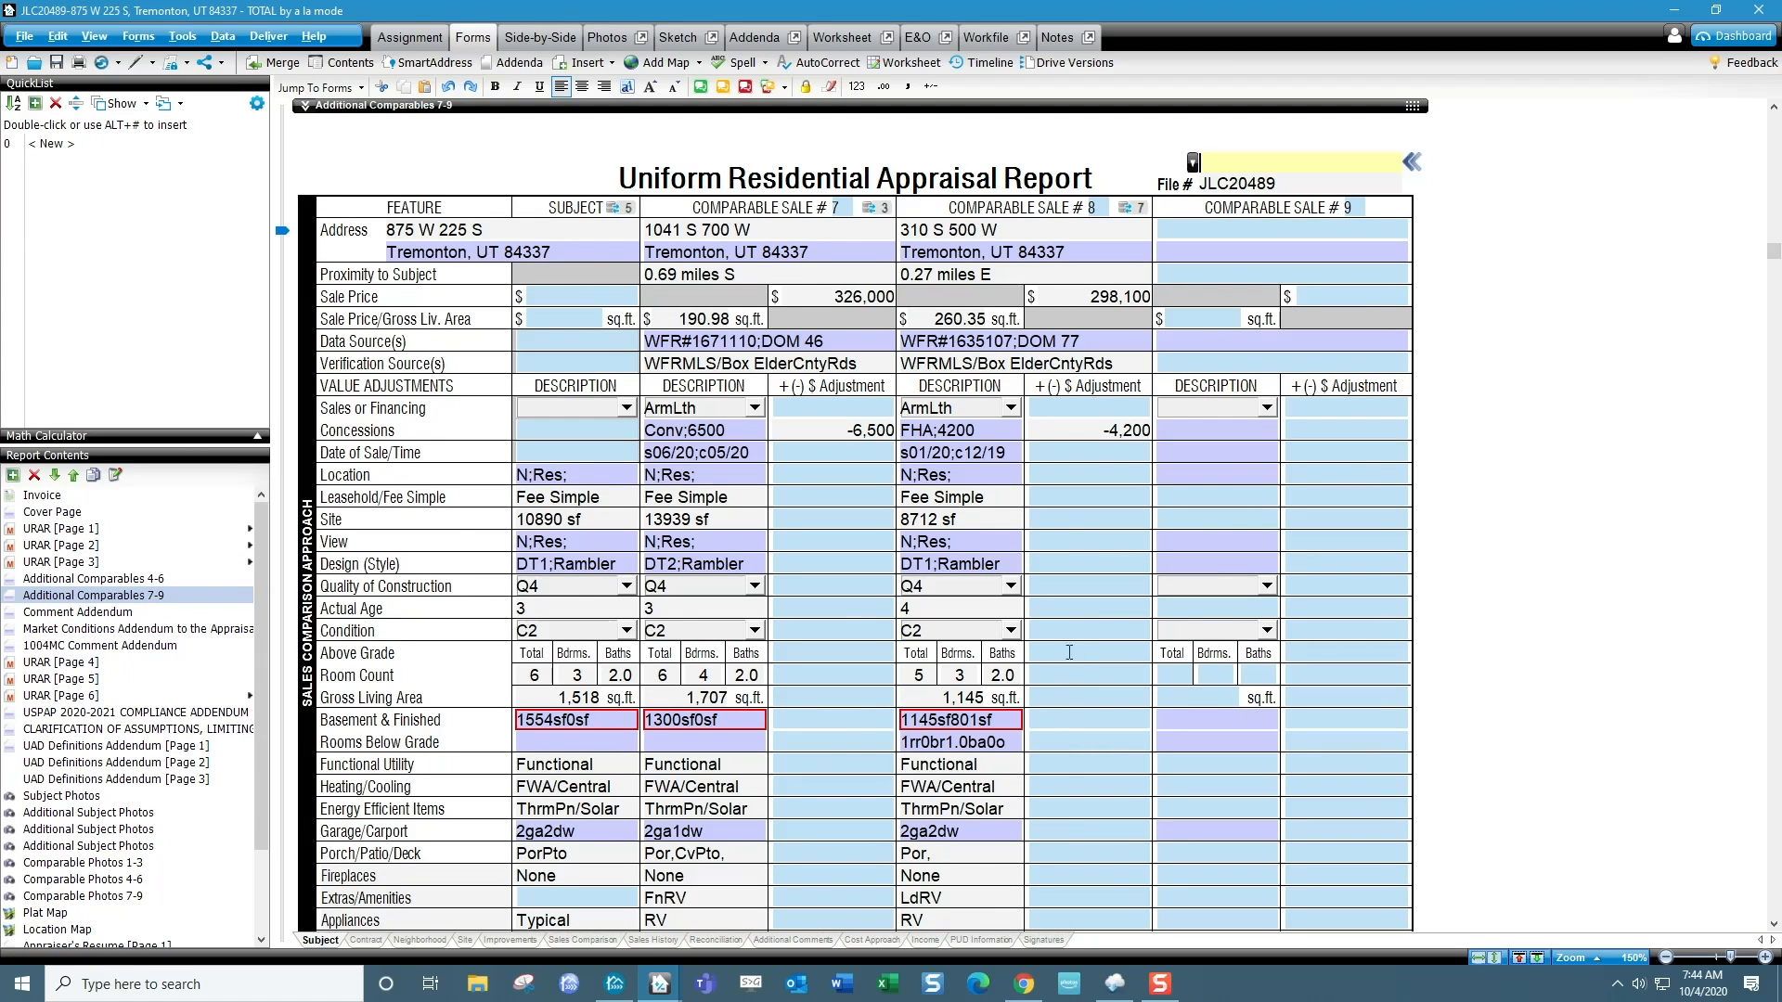
scroll(843, 743, down, 5)
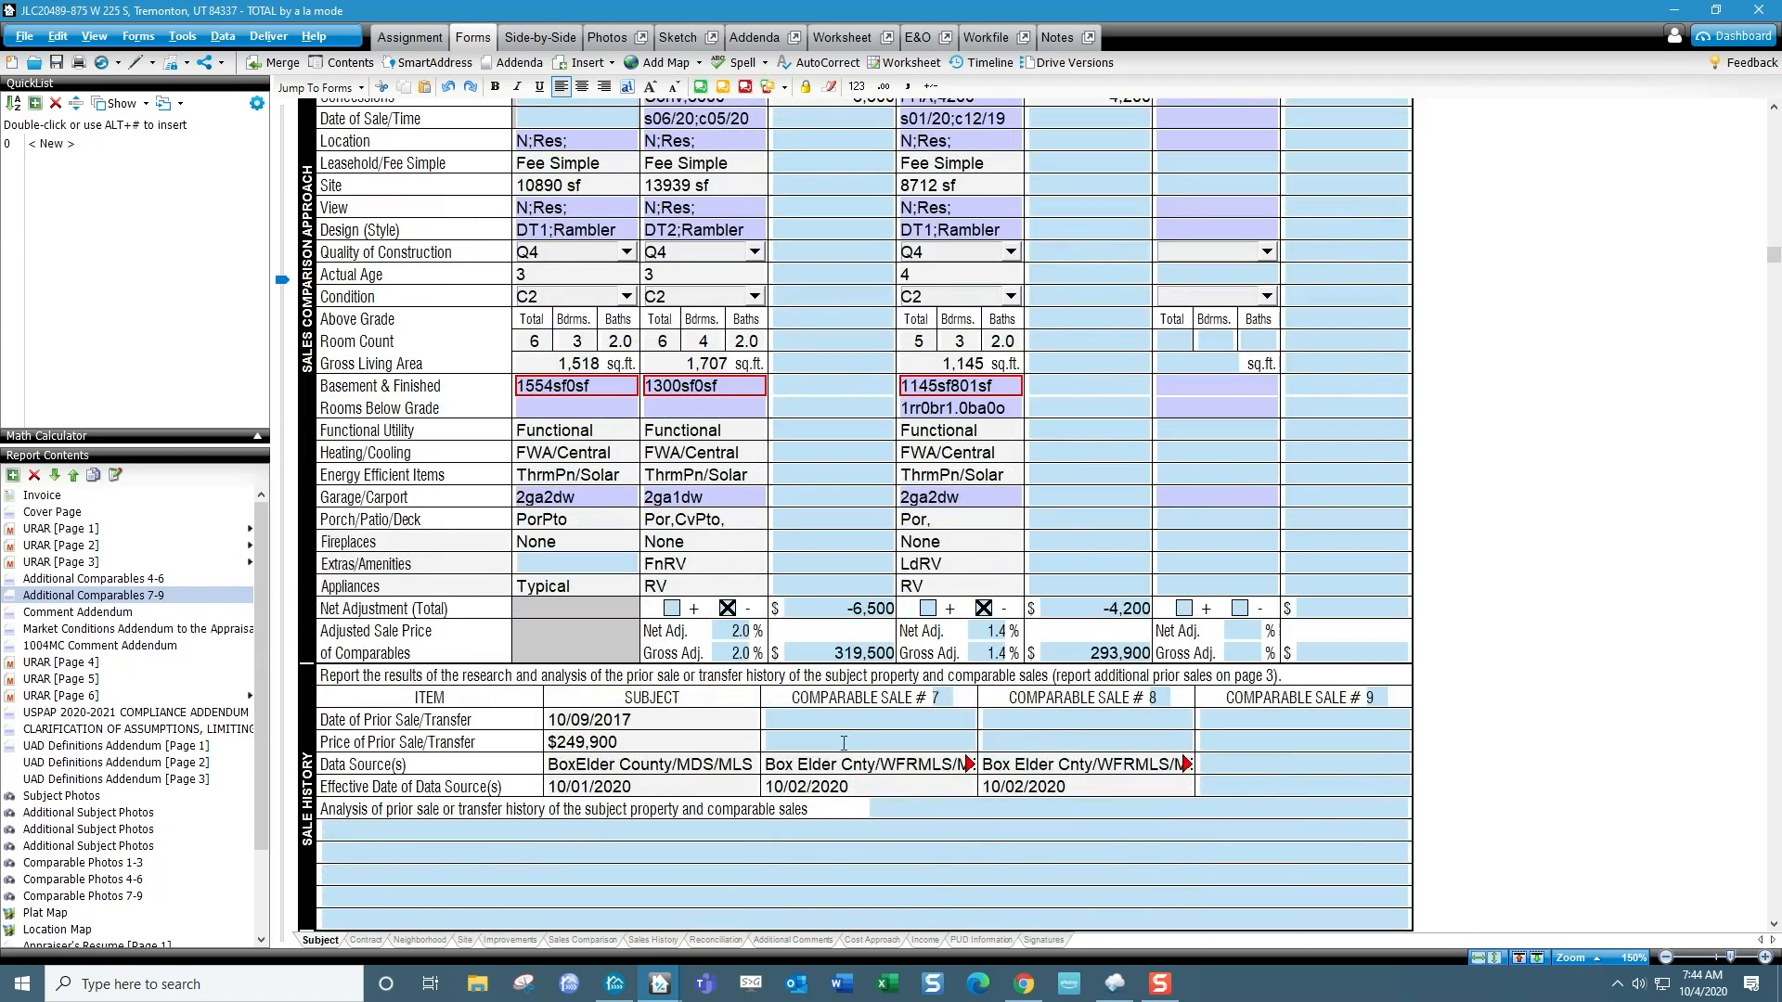
scroll(851, 630, up, 3)
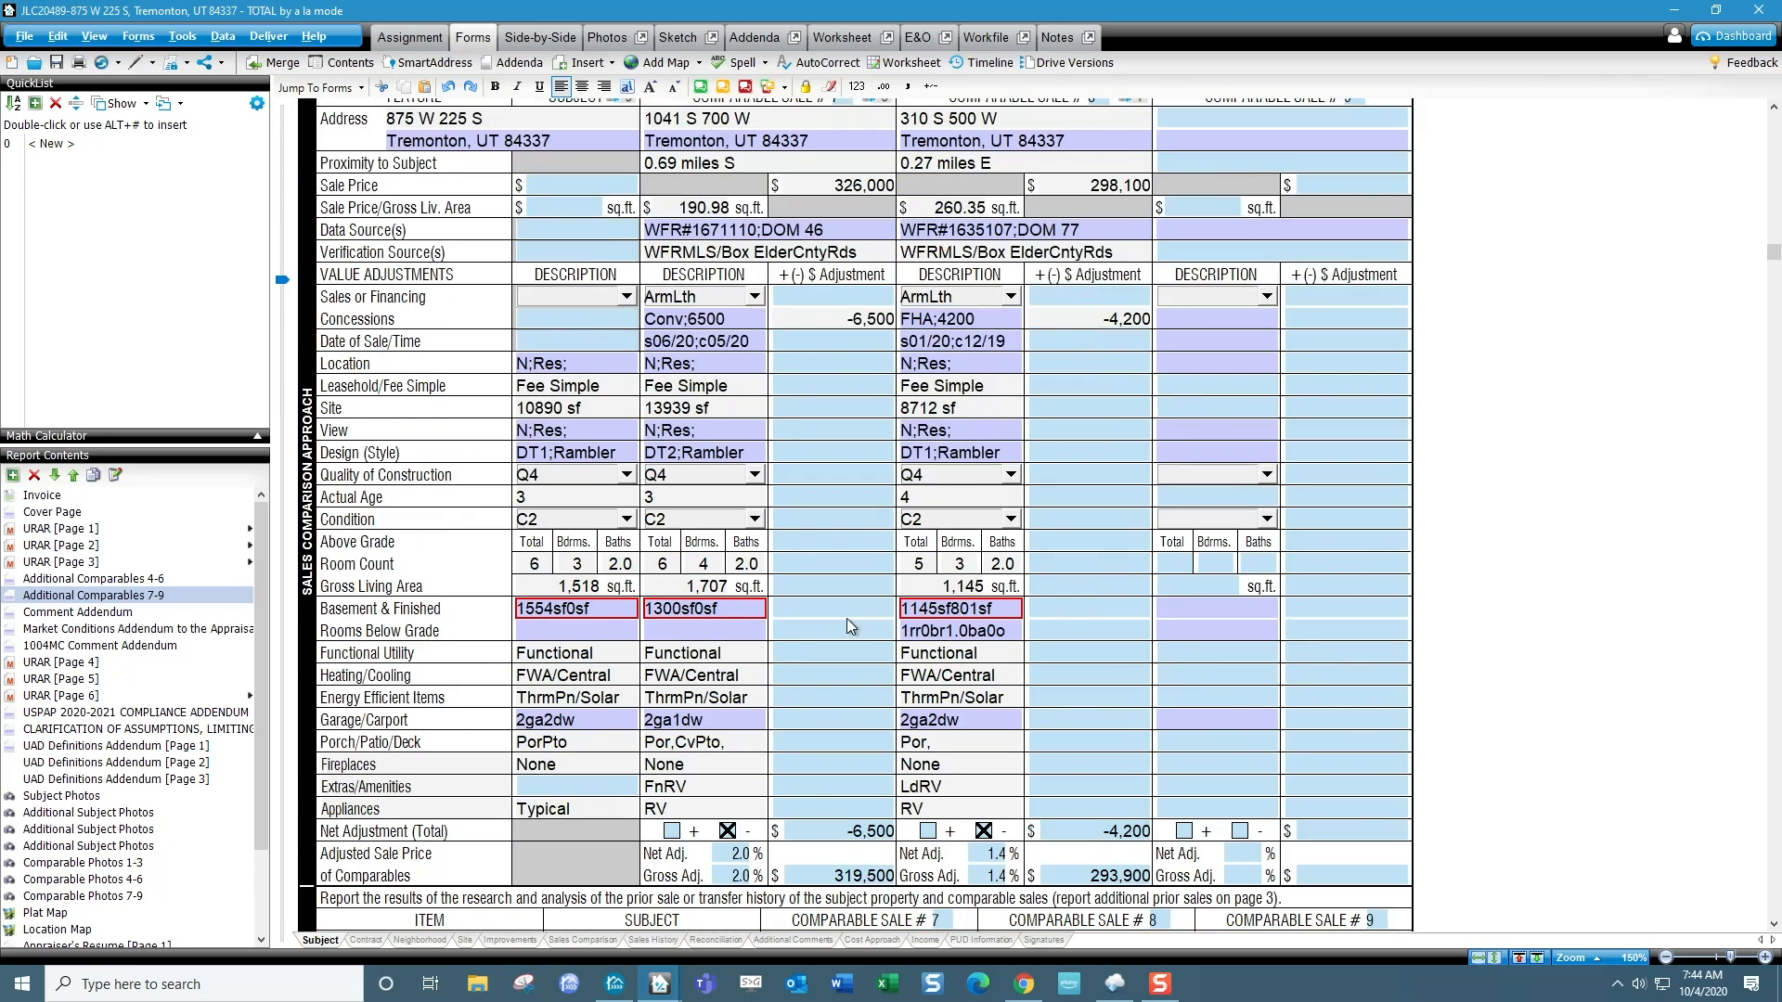
Switch back to DataMaster and copy the appraiser comments from the COMP #7 heading through the end of Comp 8's agent remarks.
key(alt+Tab)
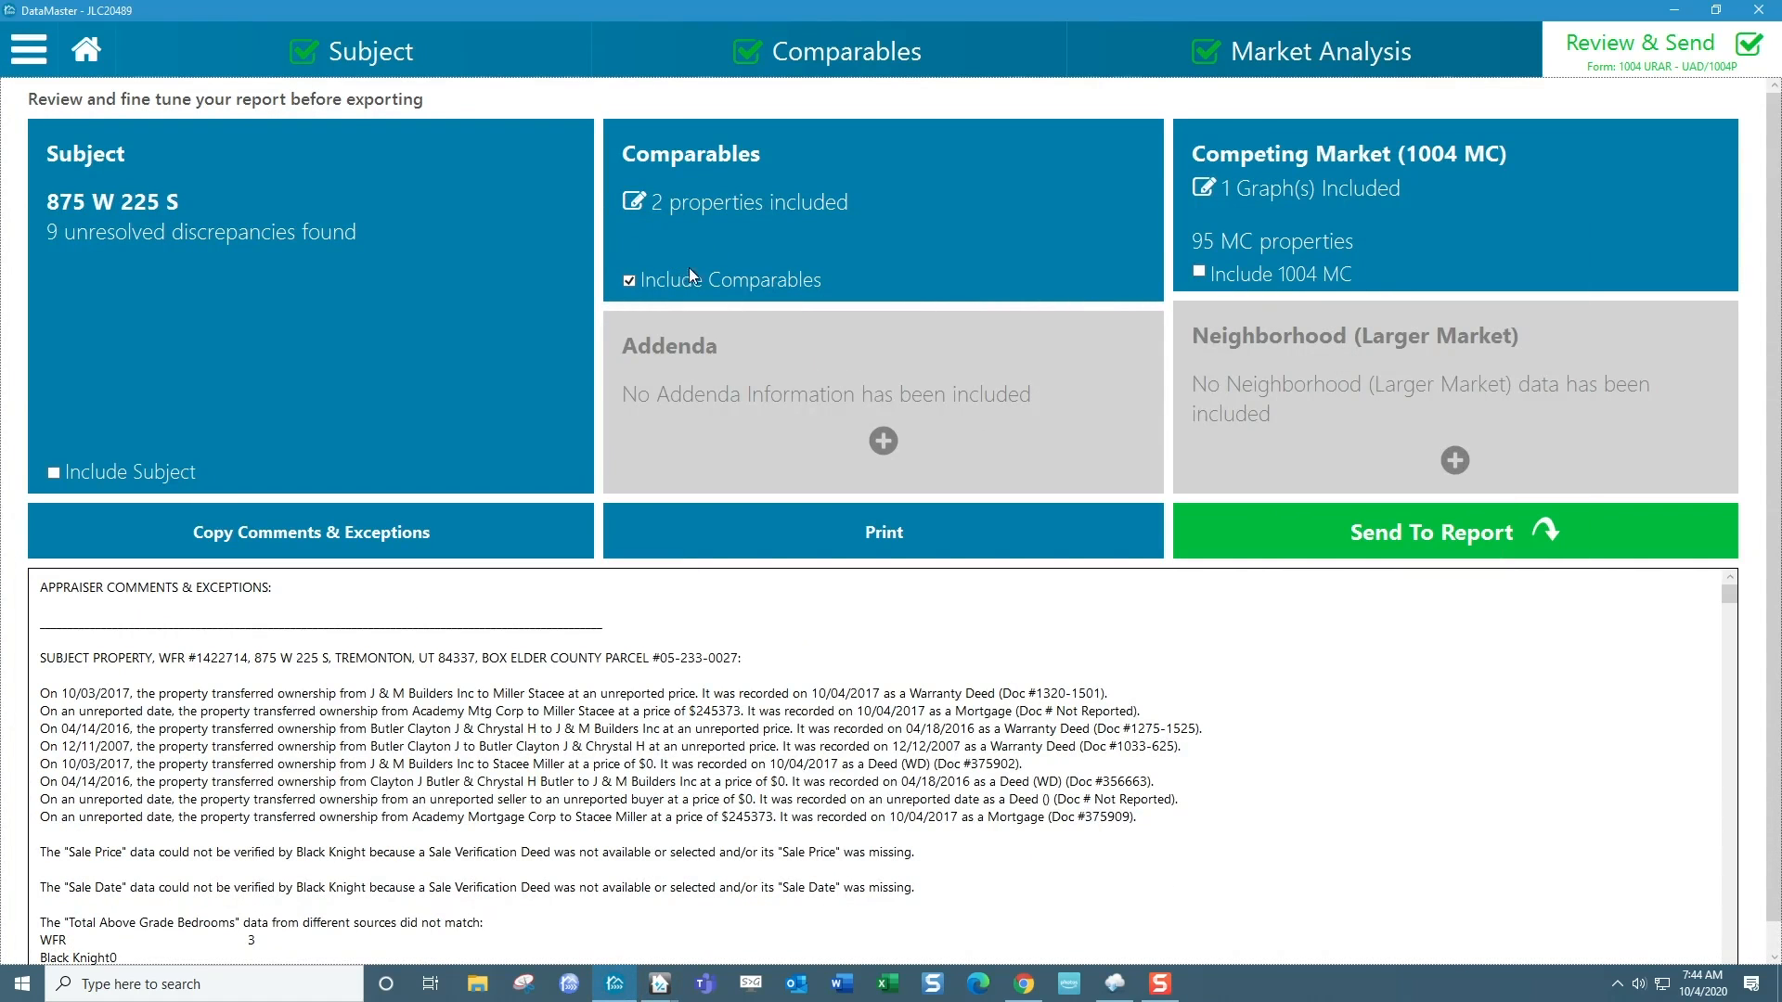
scroll(815, 751, down, 5)
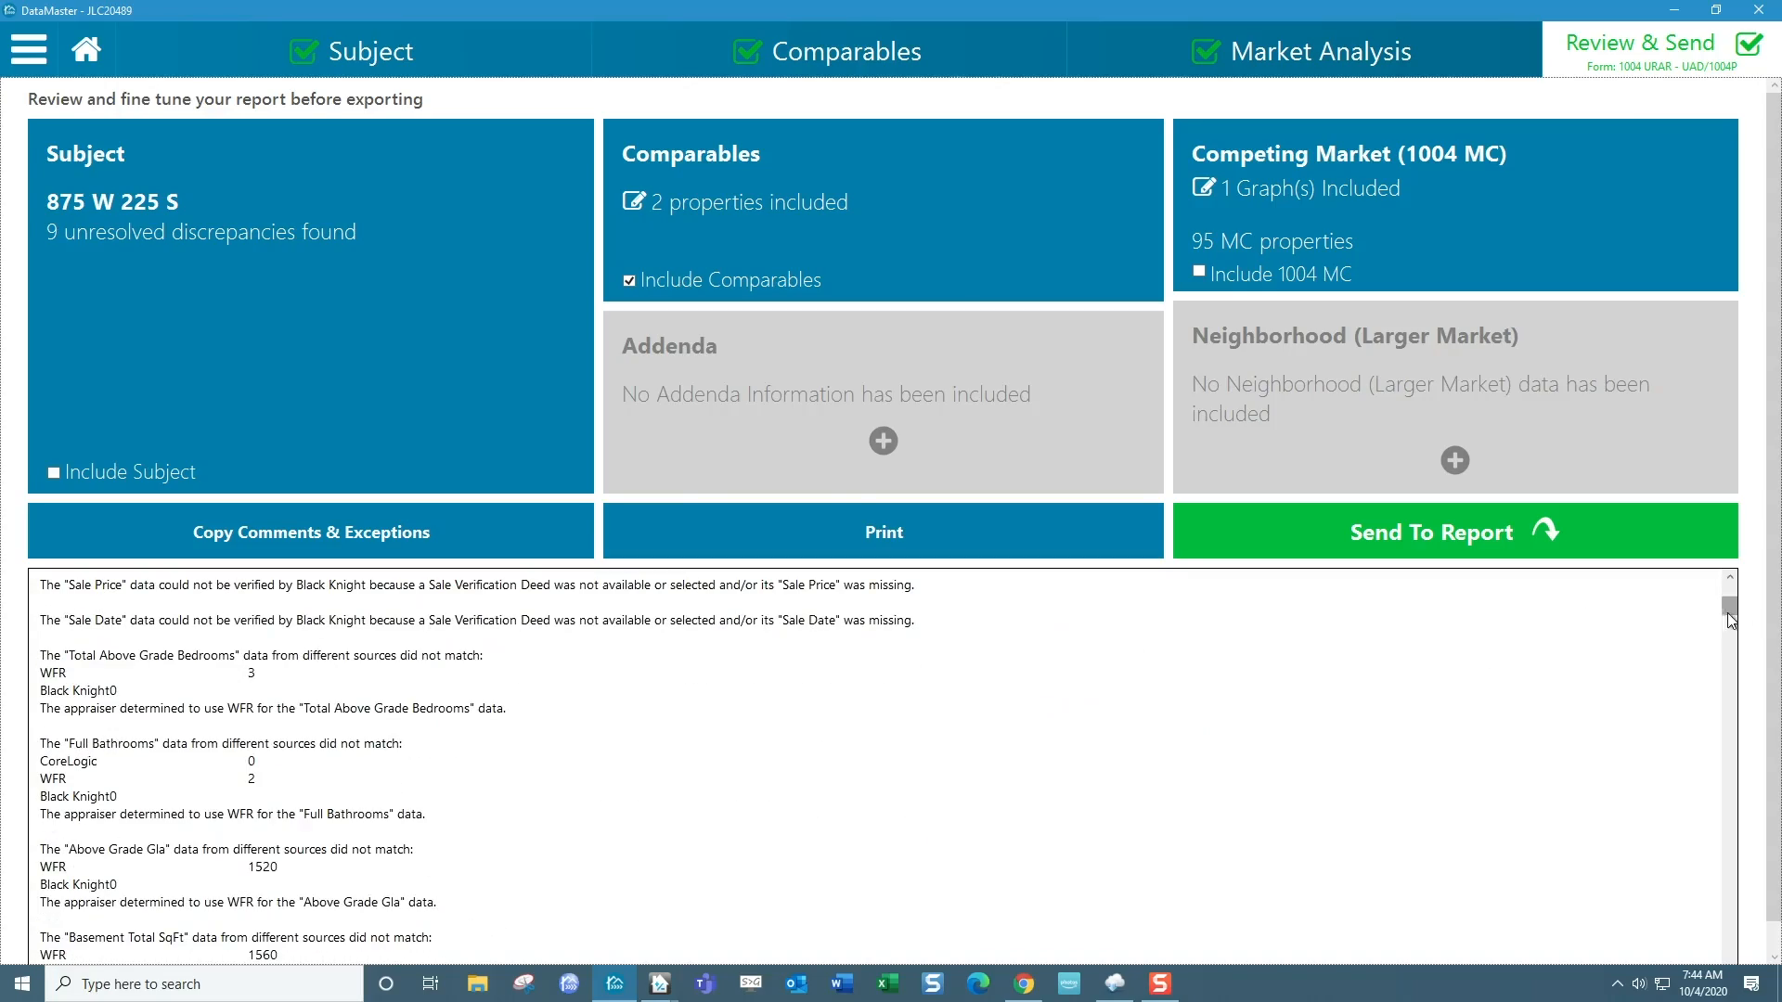
drag(1728, 617, 1717, 895)
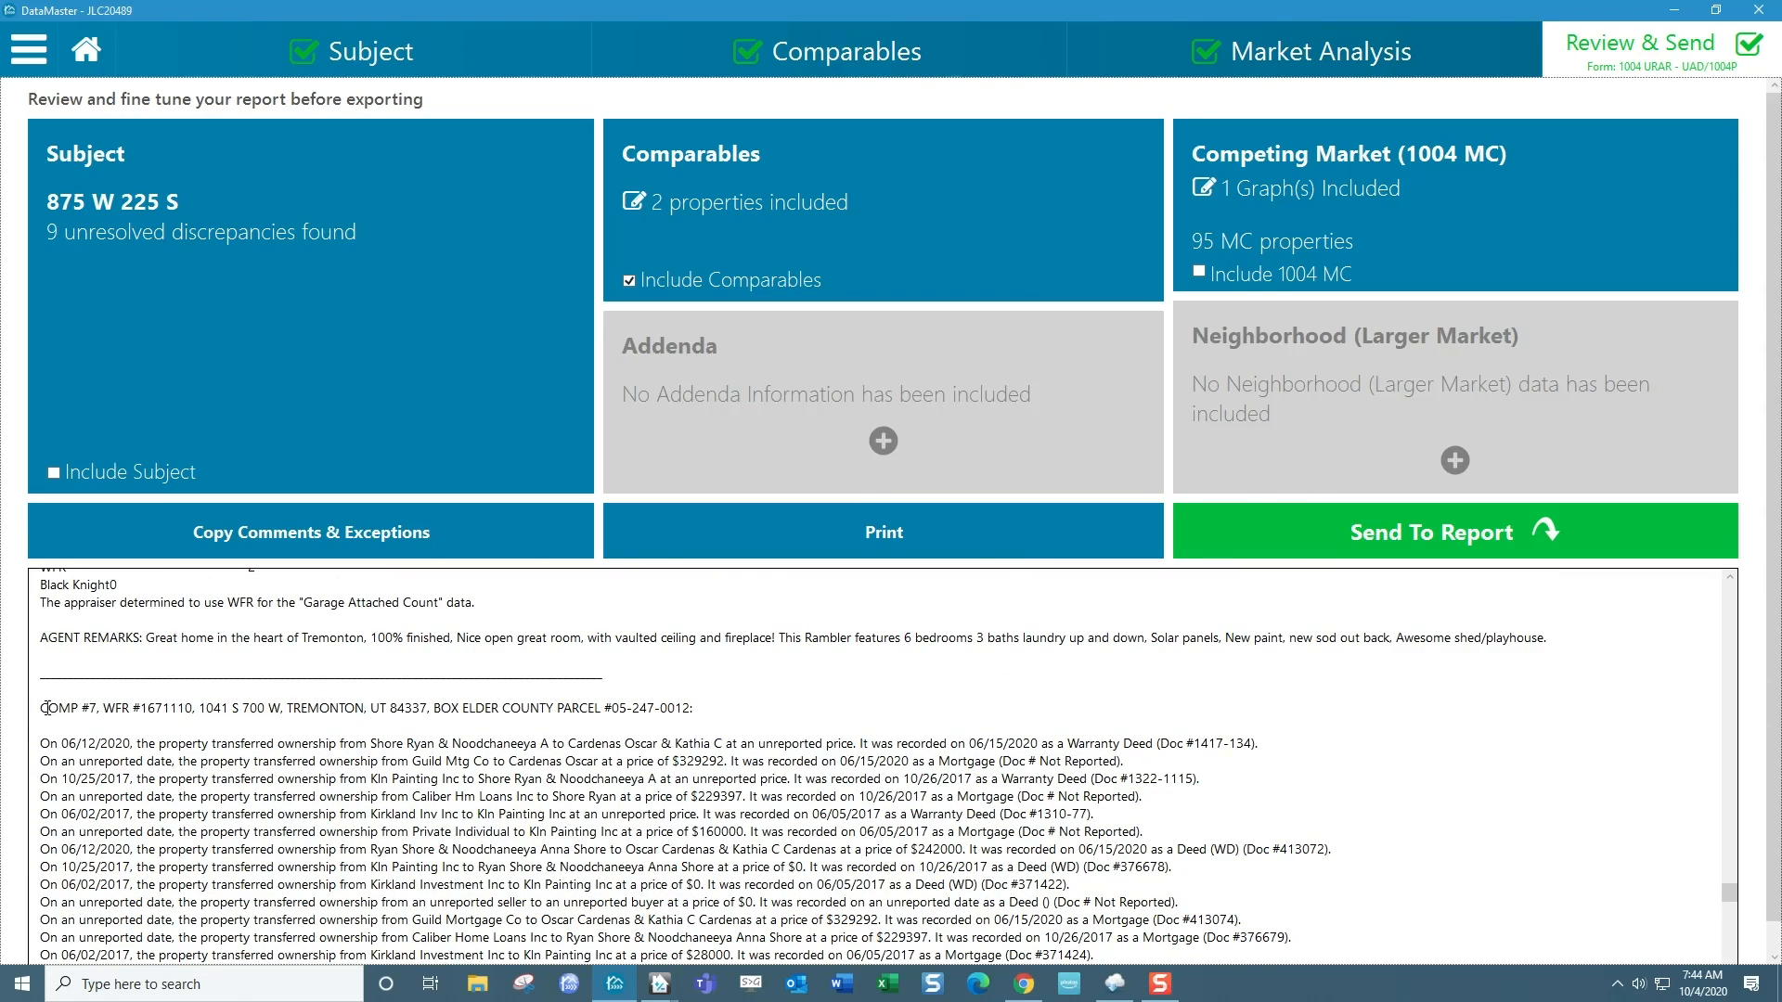
drag(45, 708, 1204, 995)
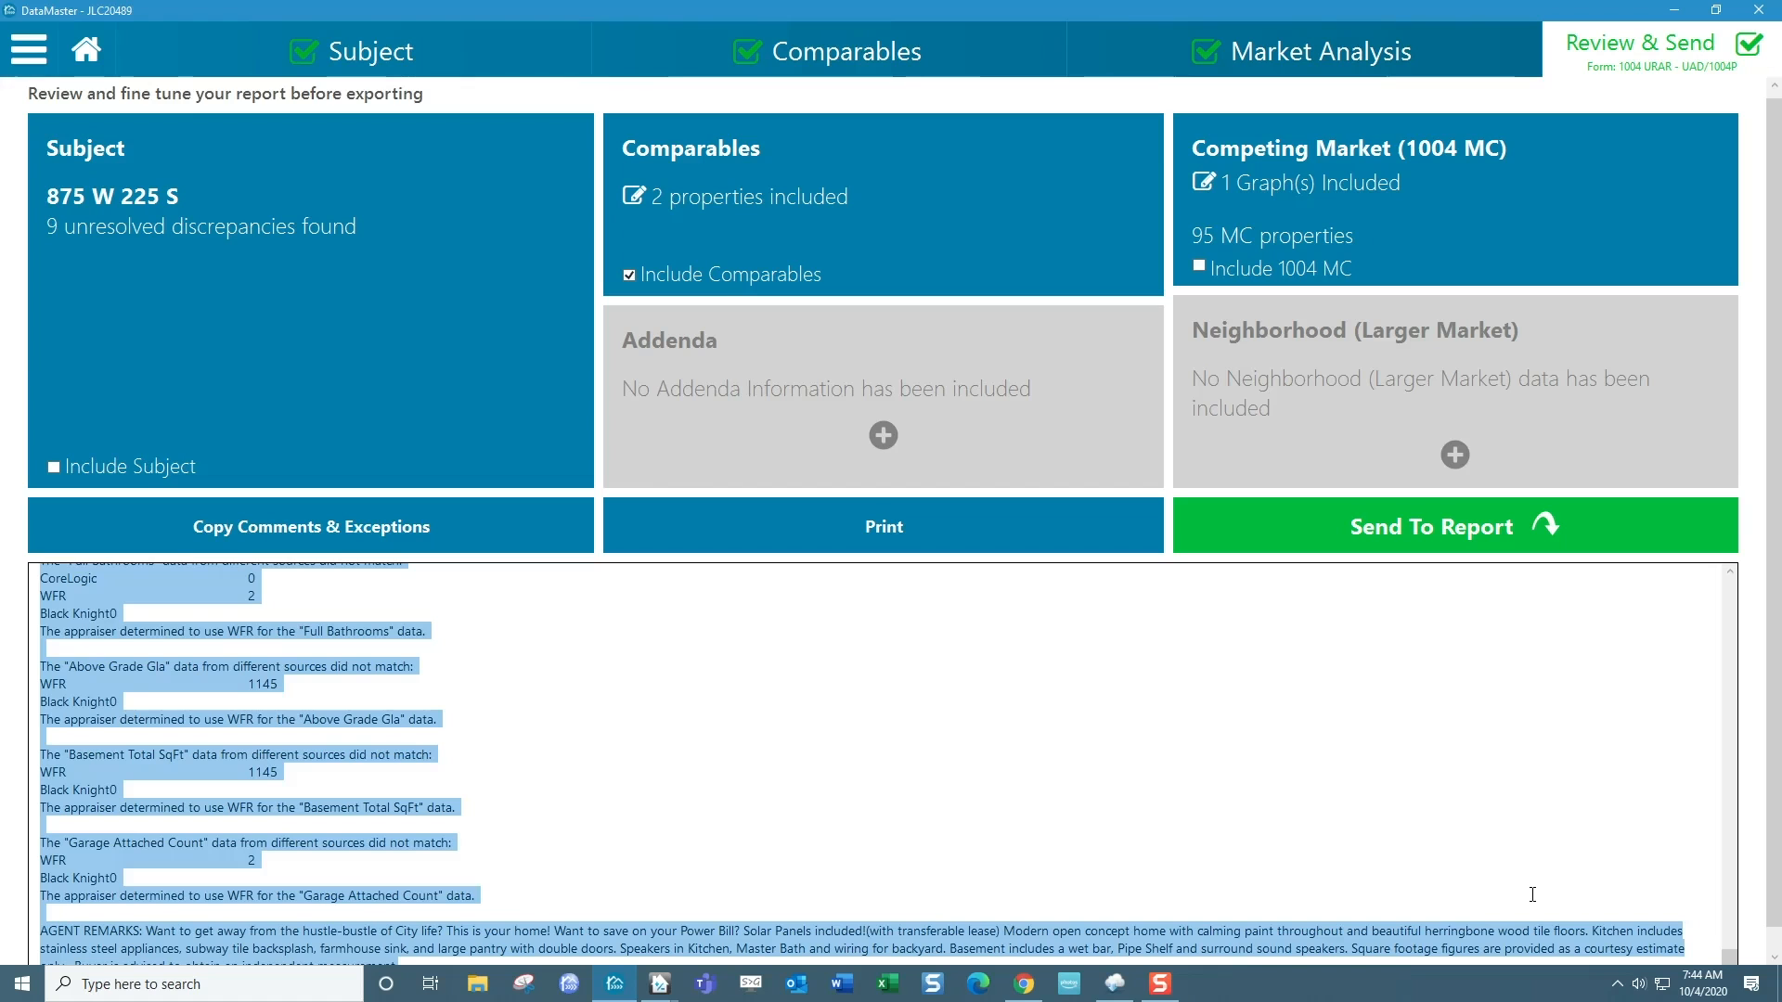
Switch to TOTAL and paste the copied comments as text only below Comp 6's agent remarks in the Comment Addendum.
key(alt+Tab)
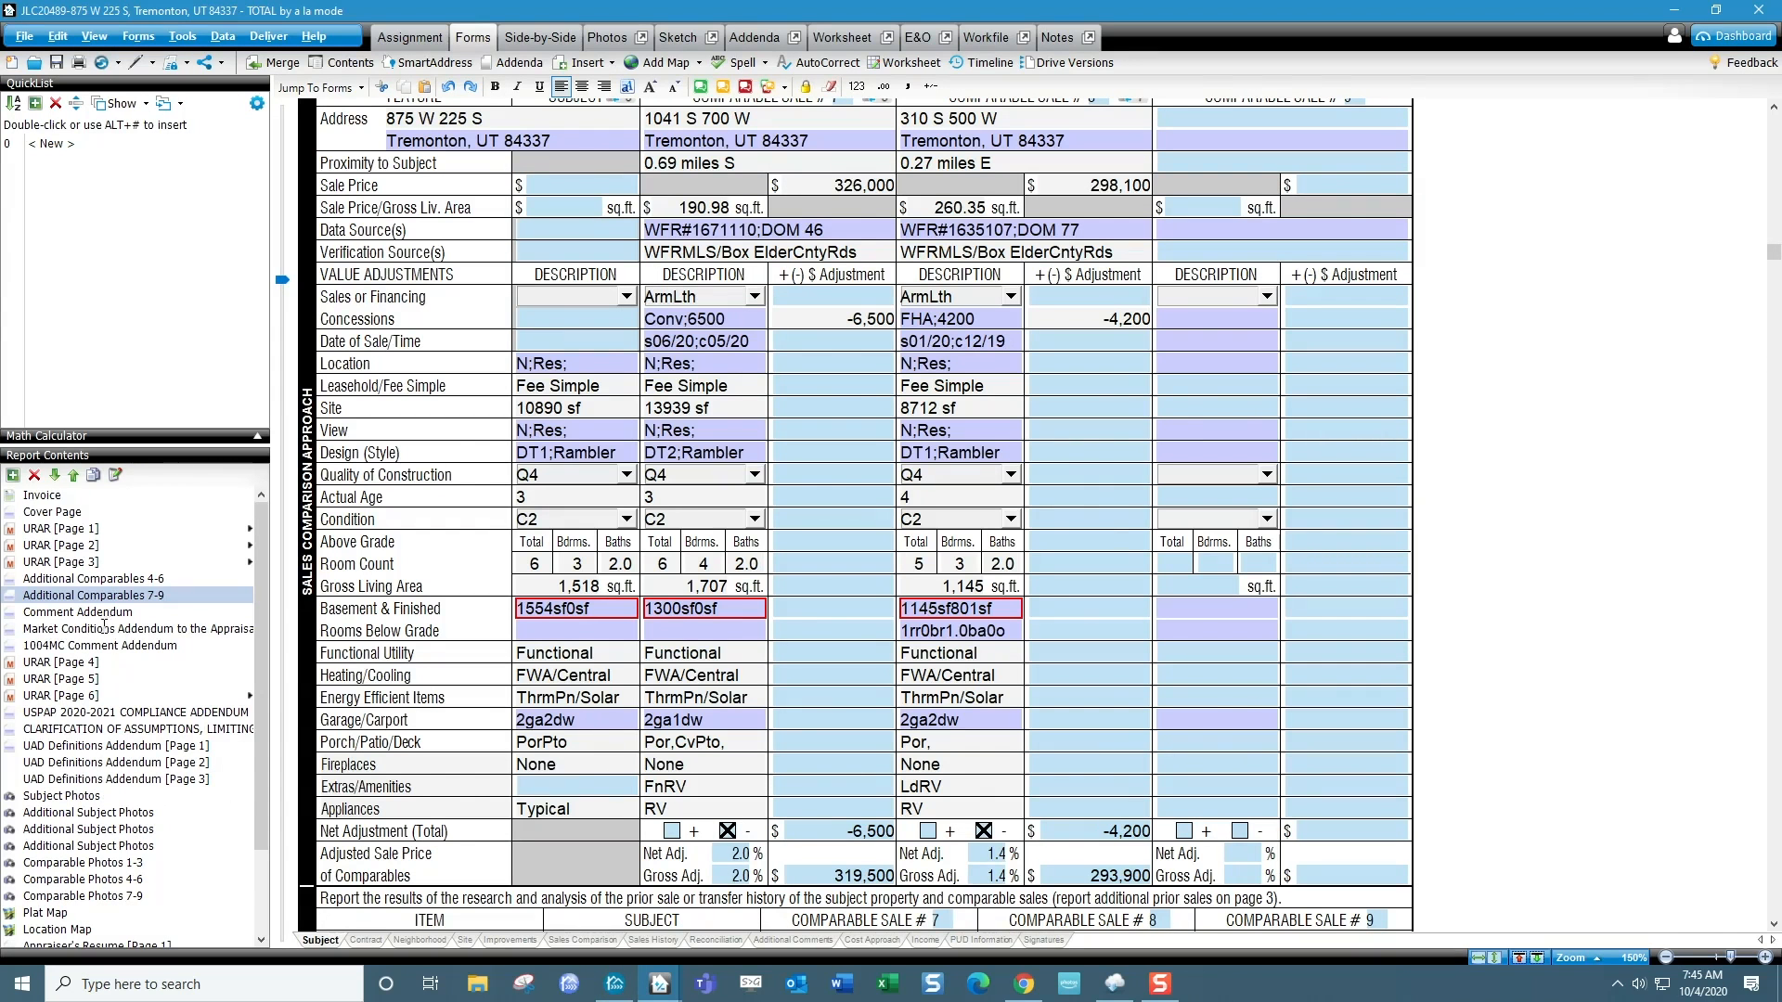
click(78, 613)
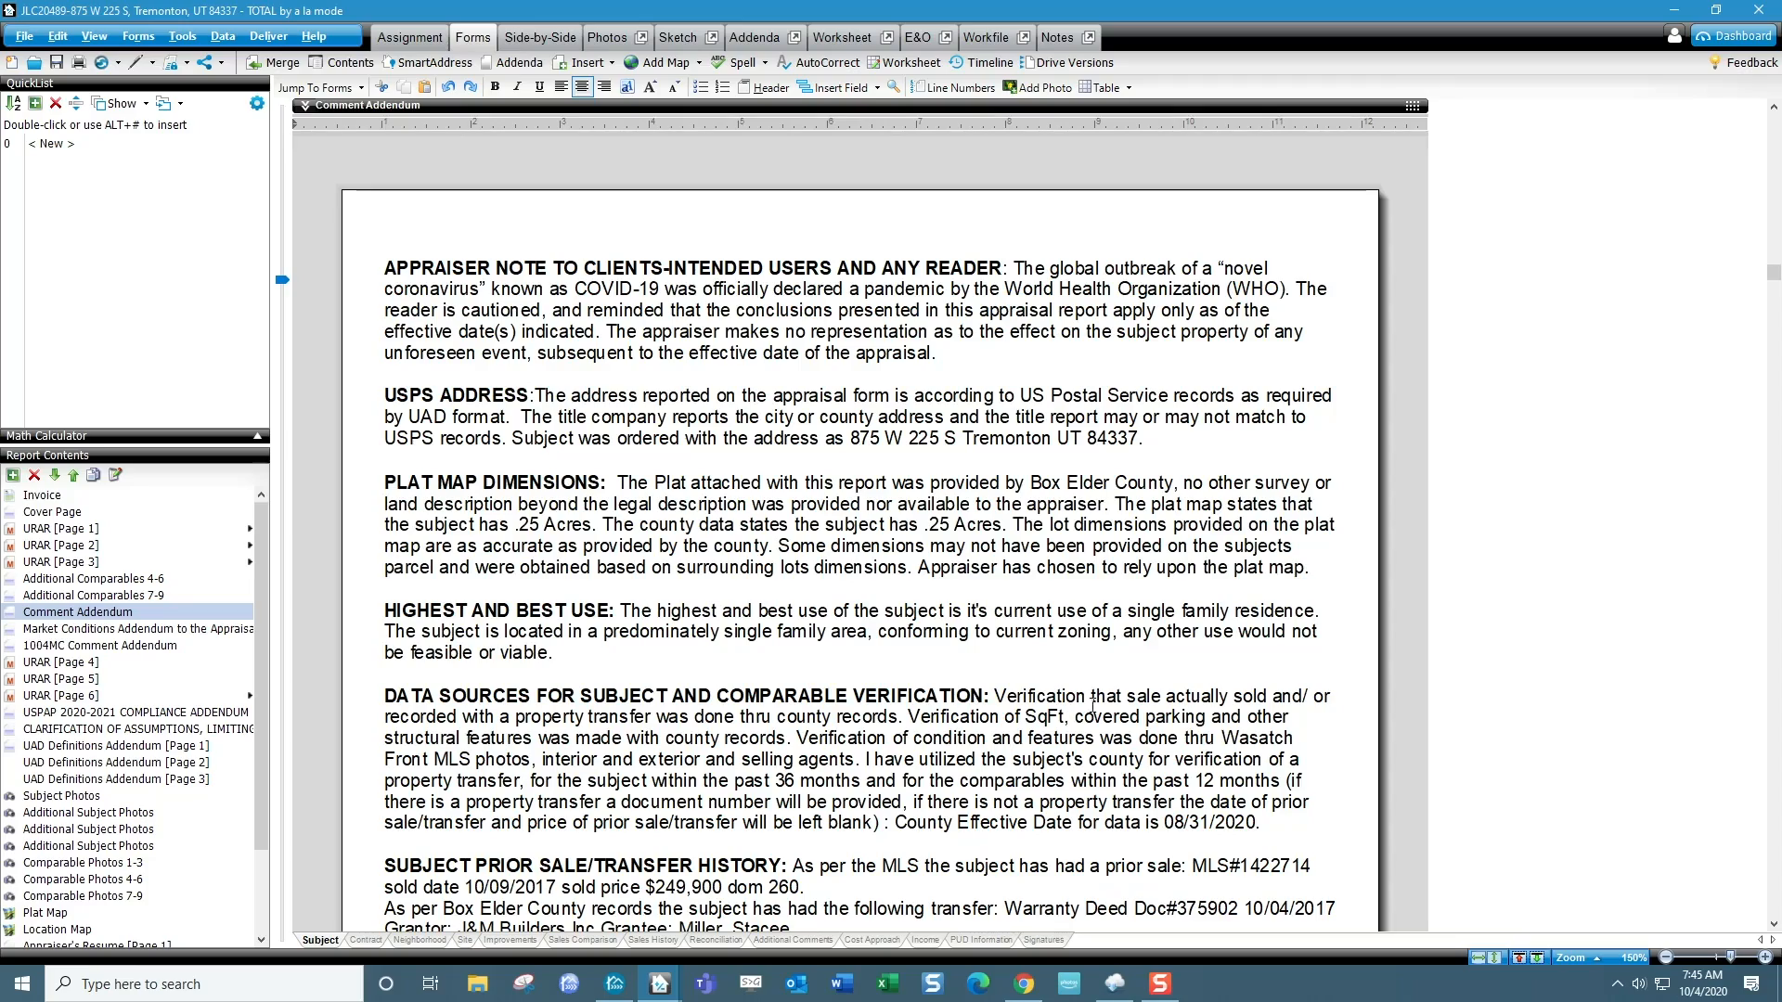
scroll(1062, 668, down, 20)
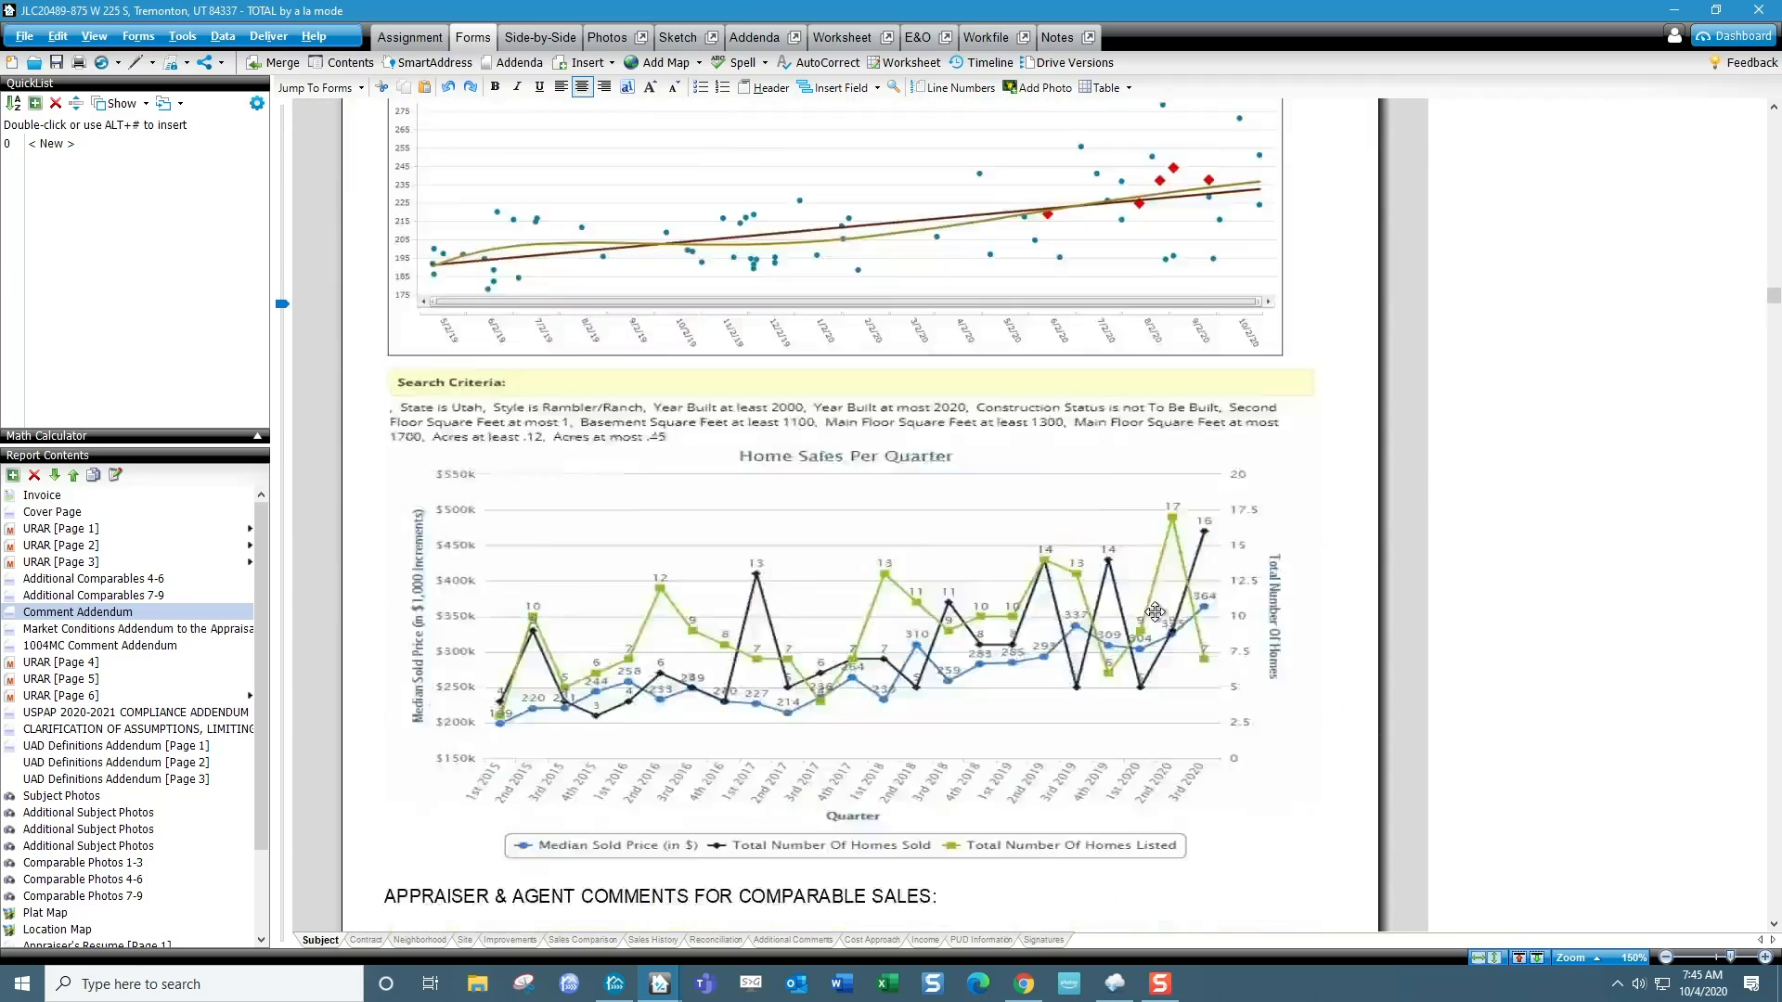
scroll(1150, 619, down, 15)
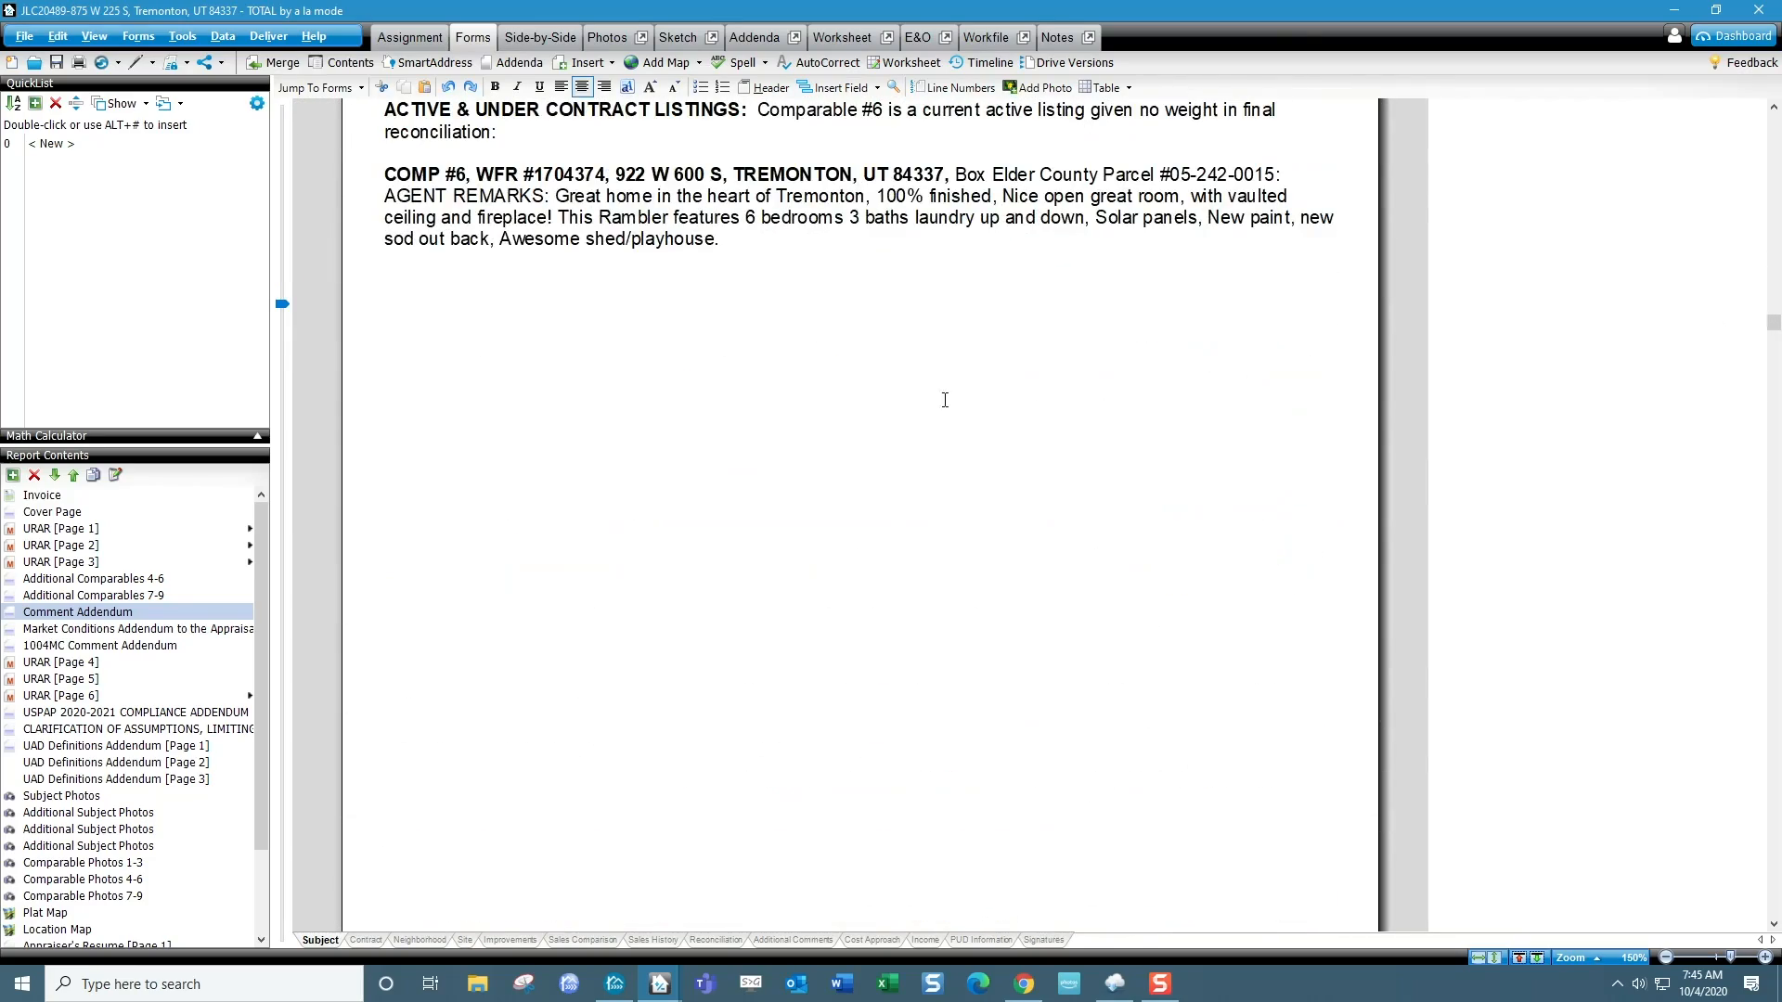
click(751, 248)
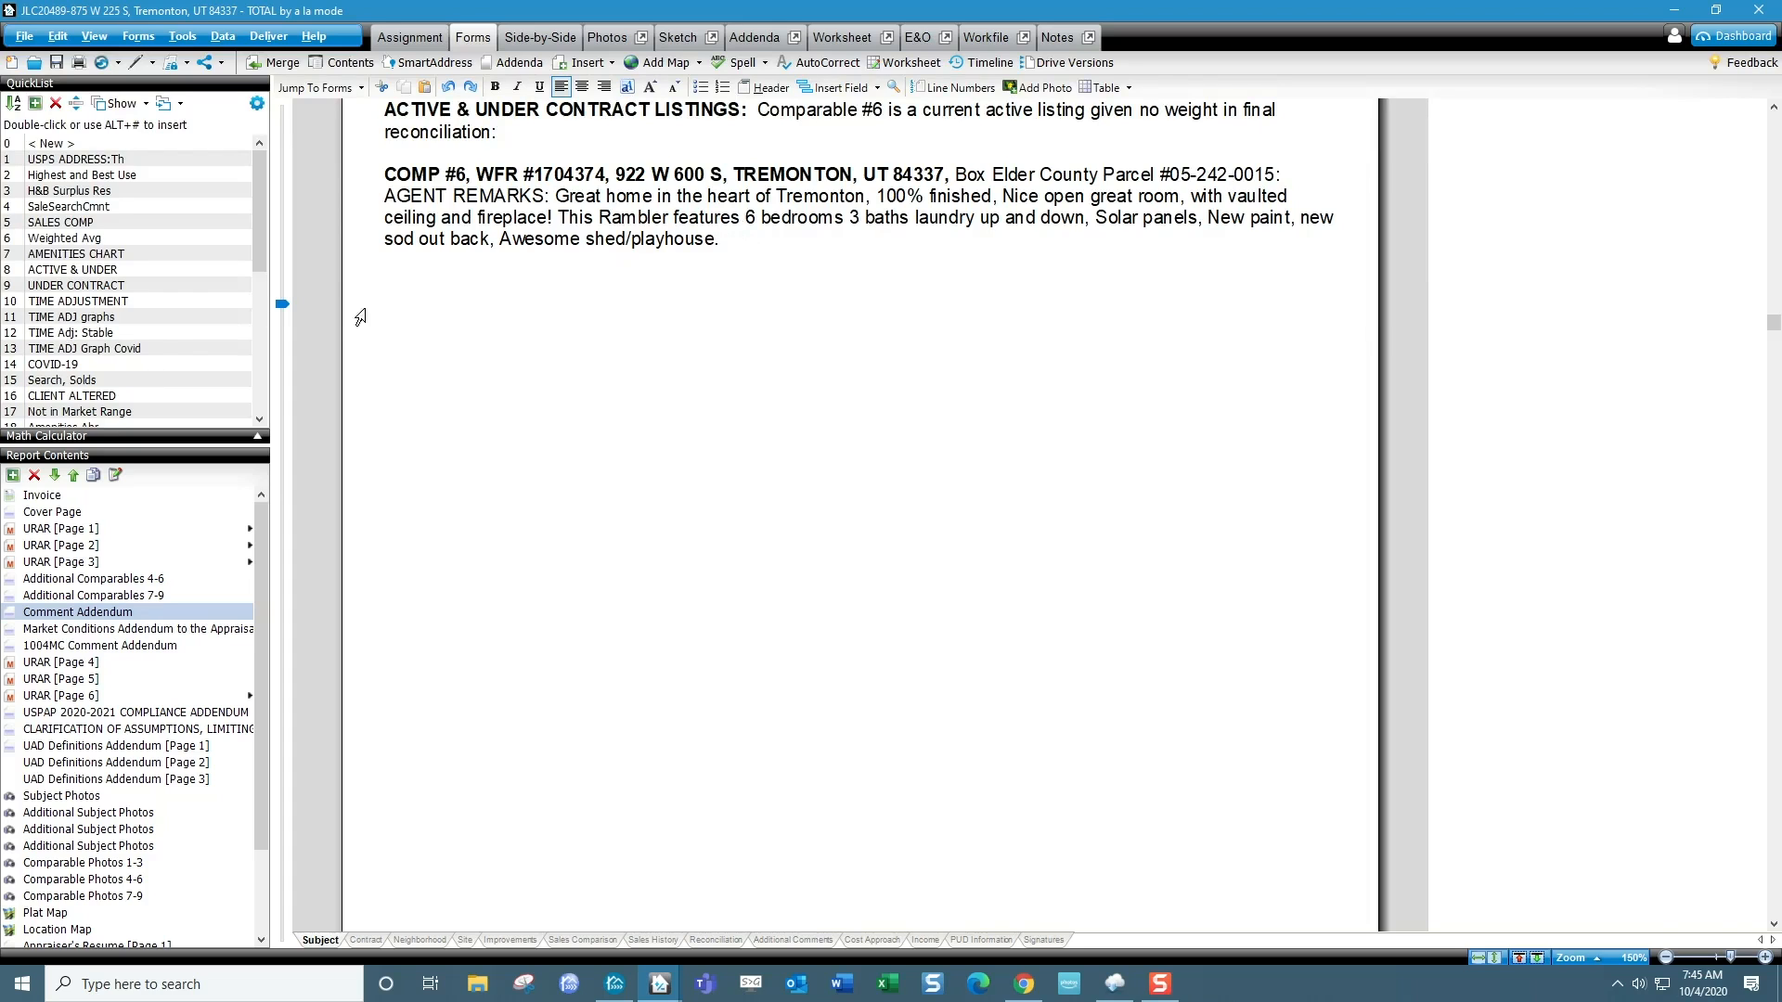
right_click(398, 289)
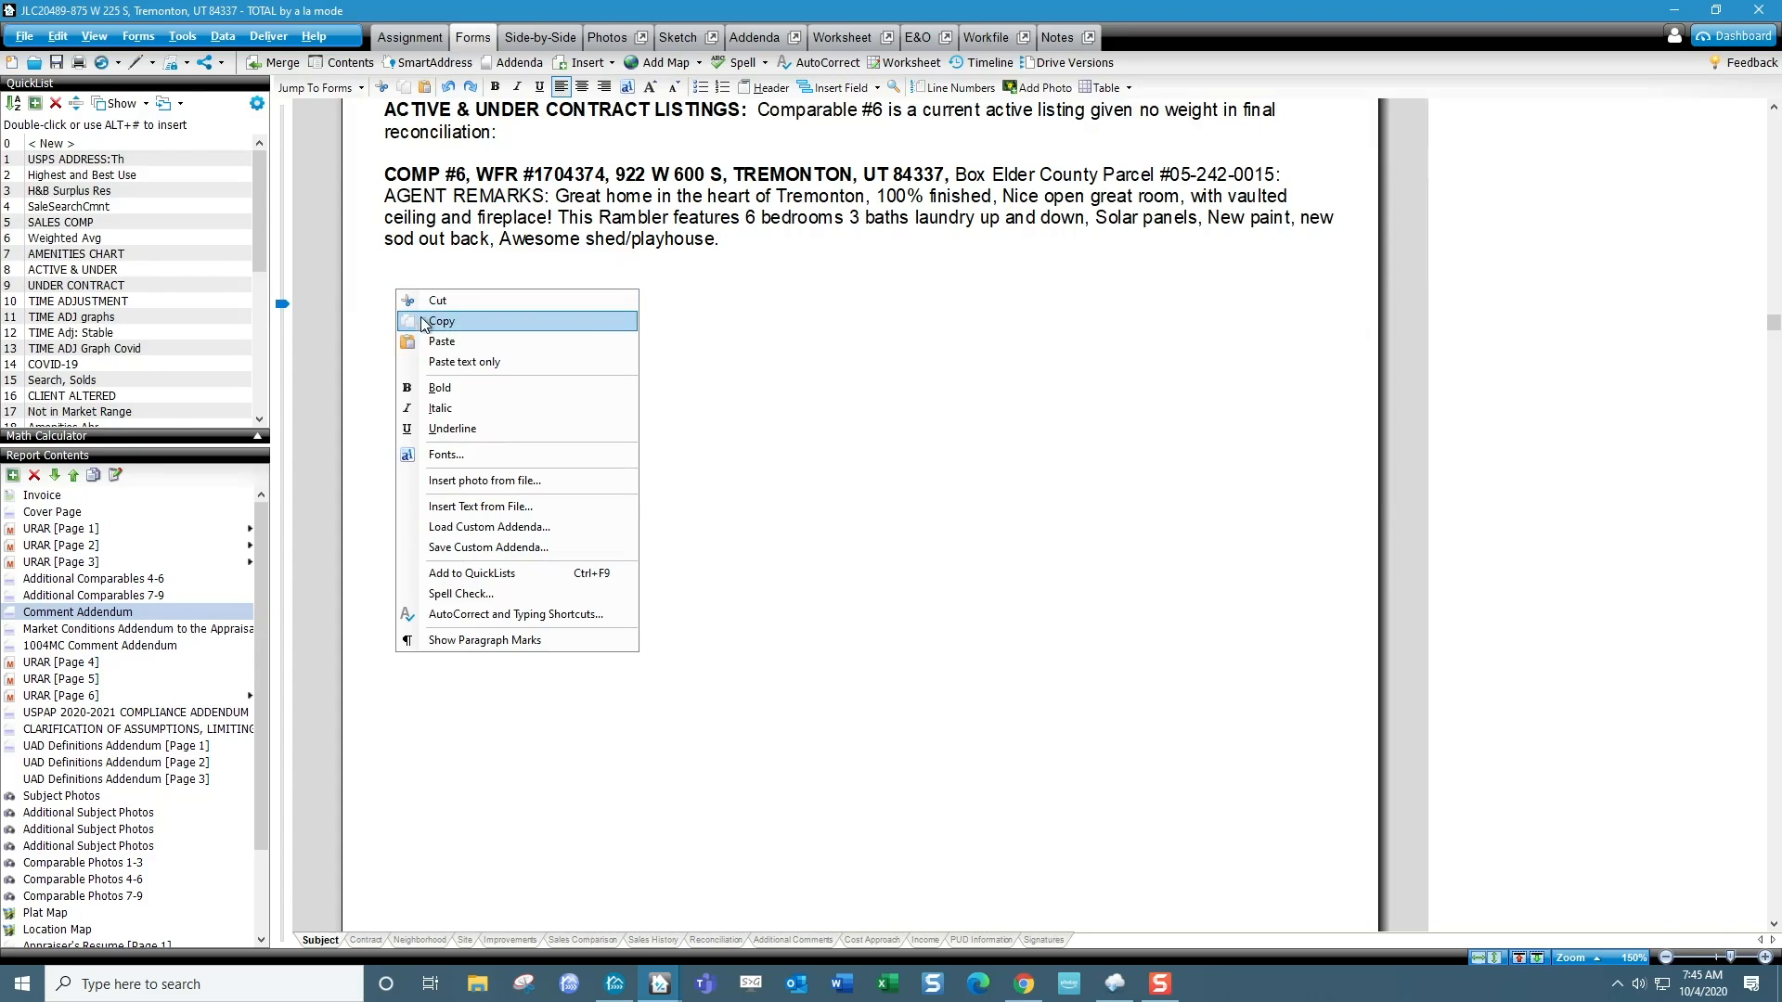
click(441, 362)
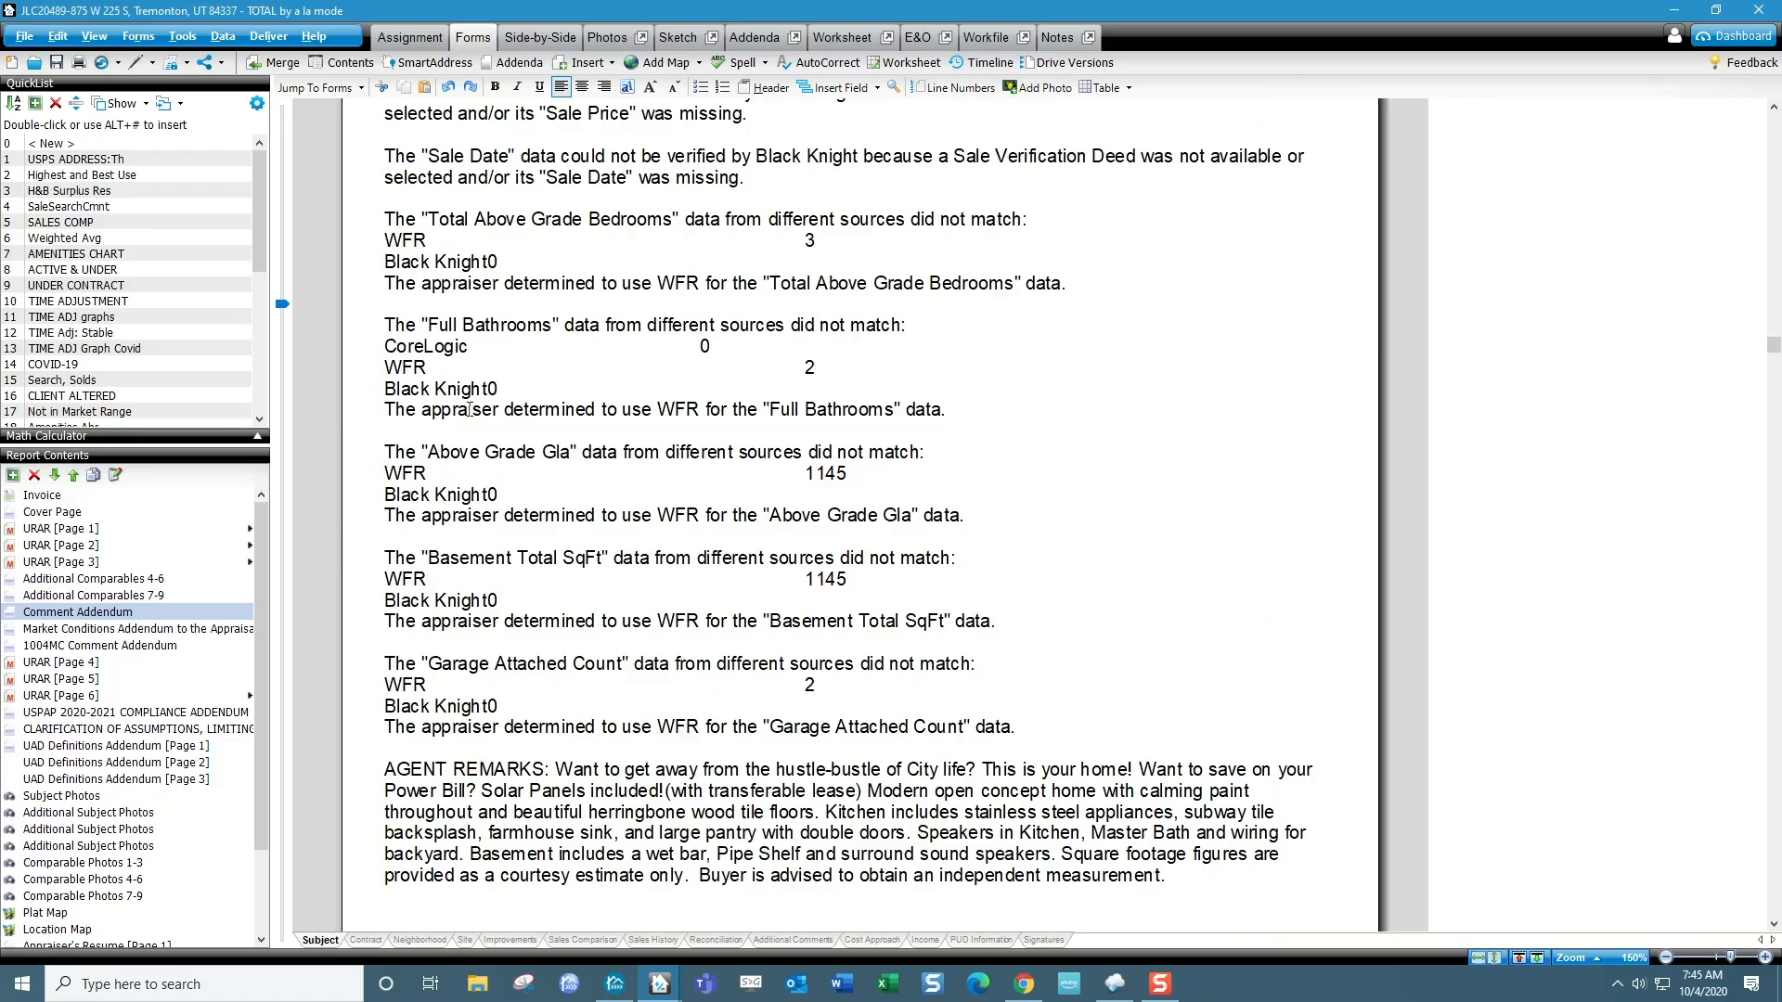
Review the pasted Comp 7 and Comp 8 comments in the addendum, and return to the Additional Comparables 7-9 page.
scroll(547, 445, up, 15)
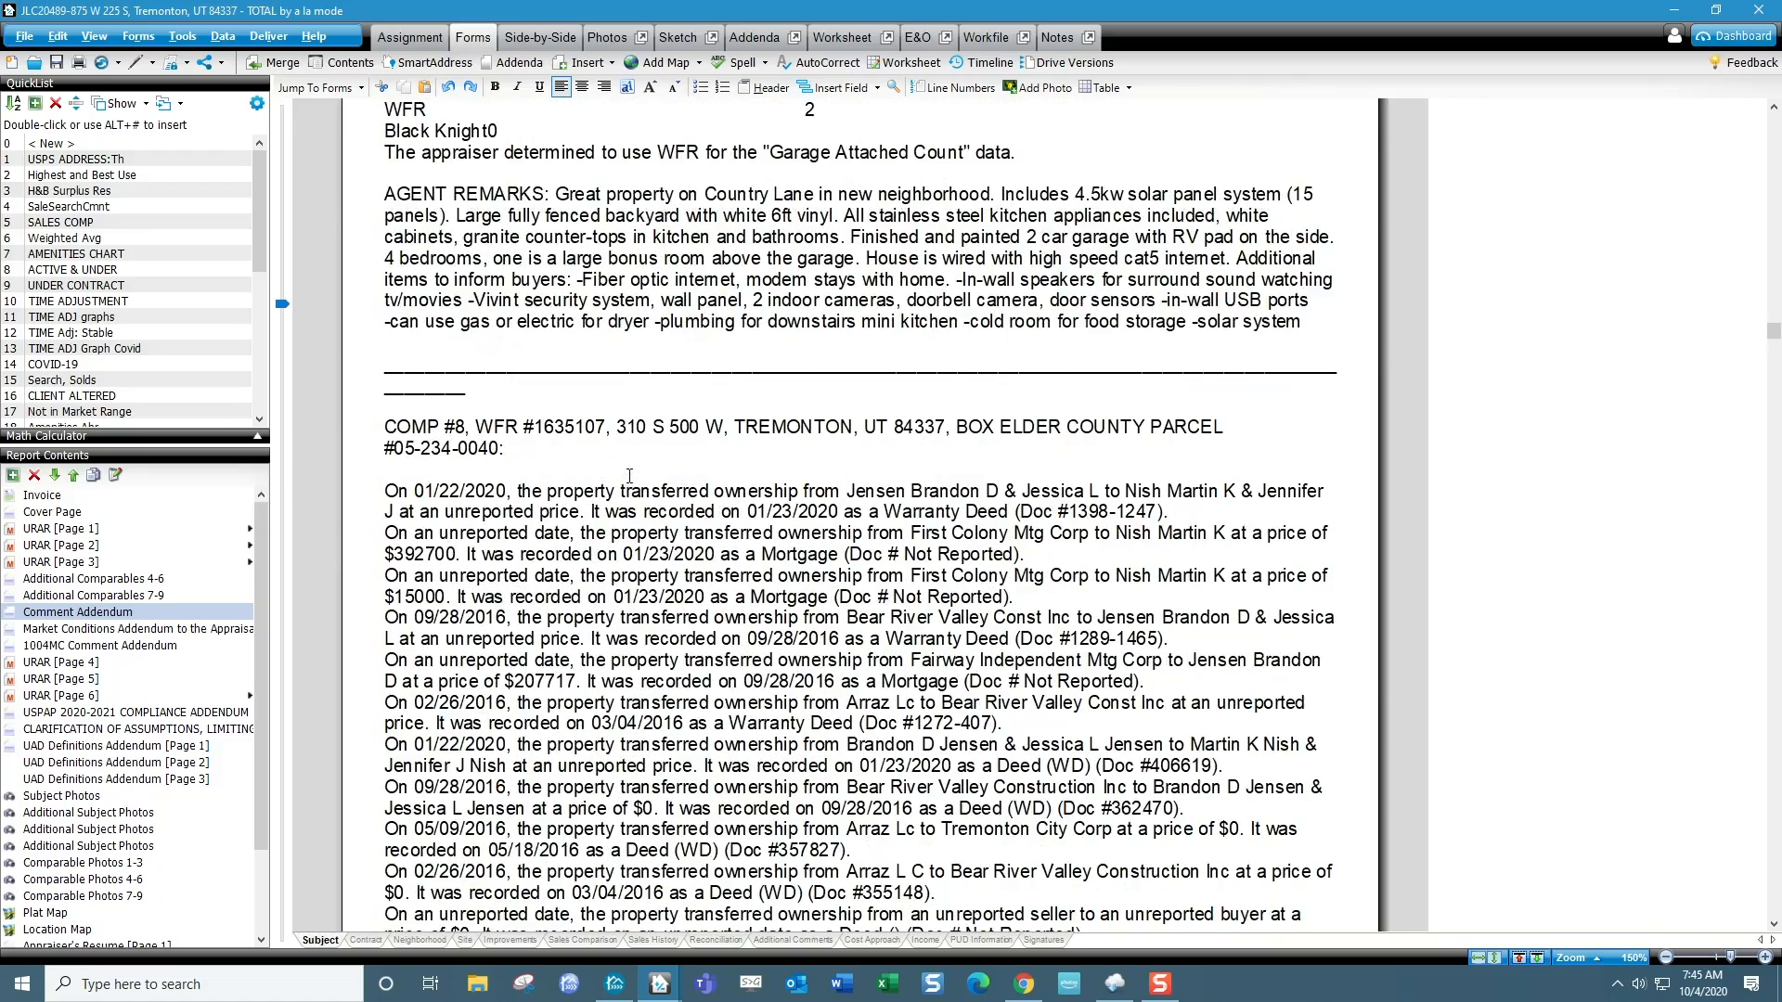
scroll(613, 554, up, 15)
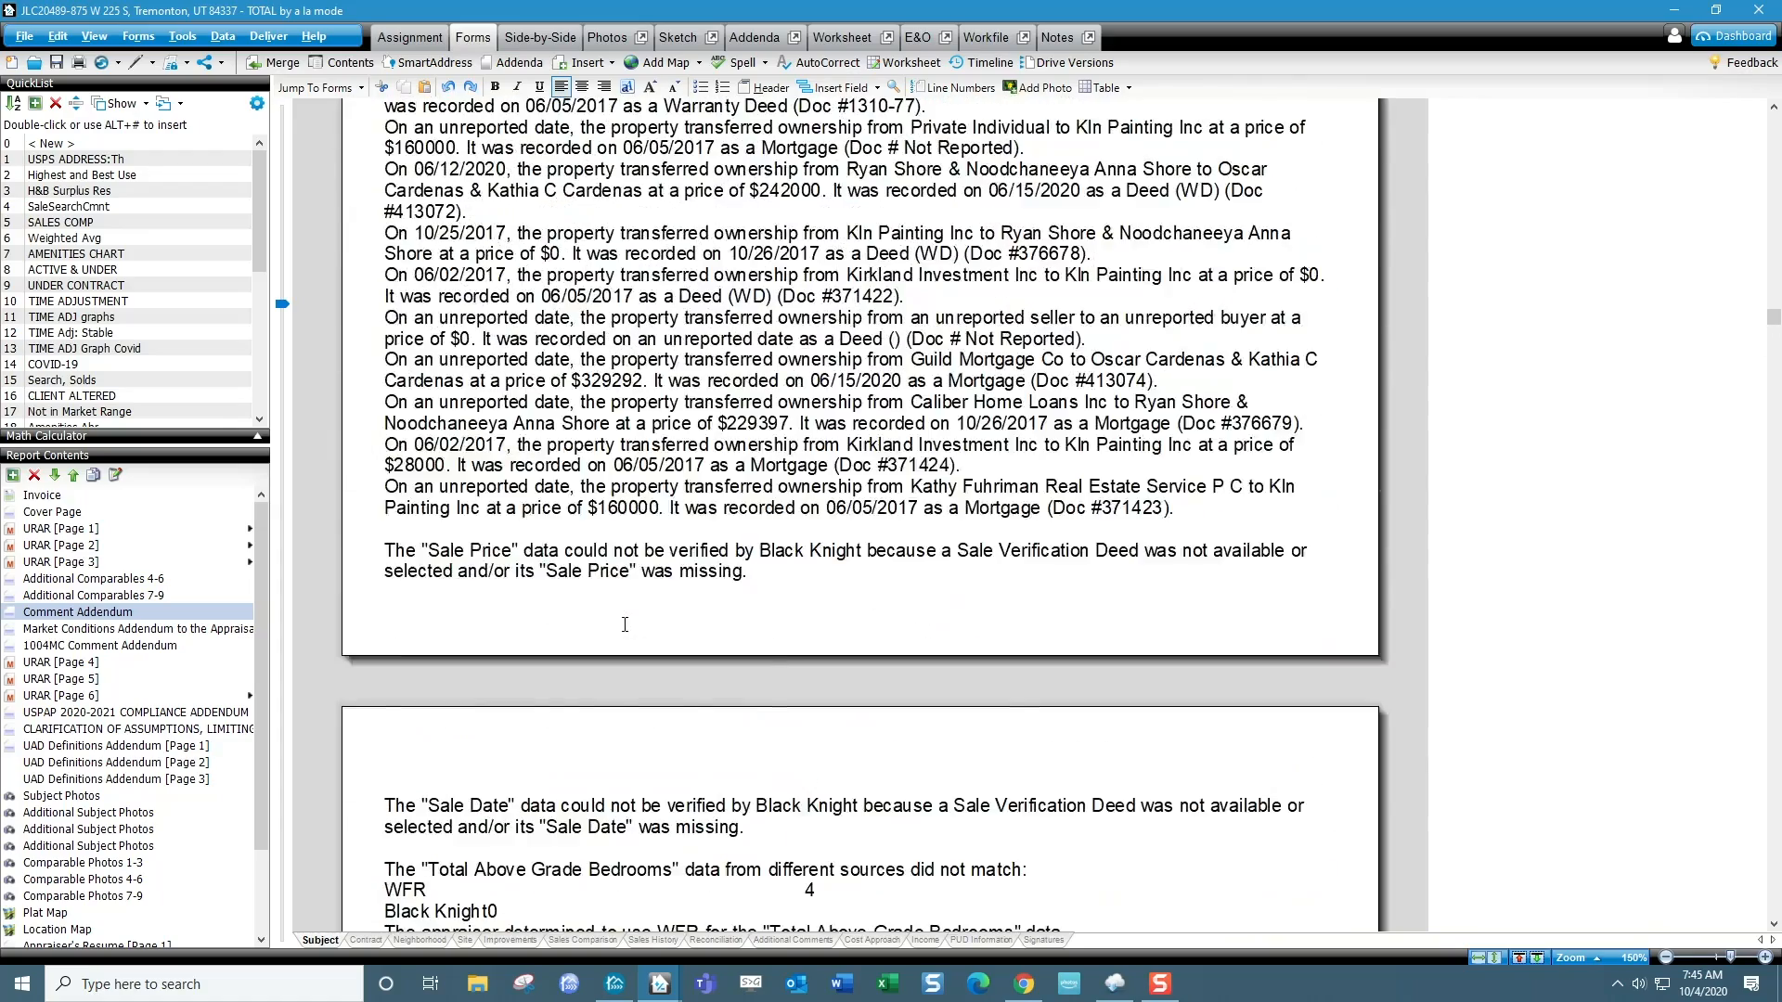
scroll(624, 624, up, 2)
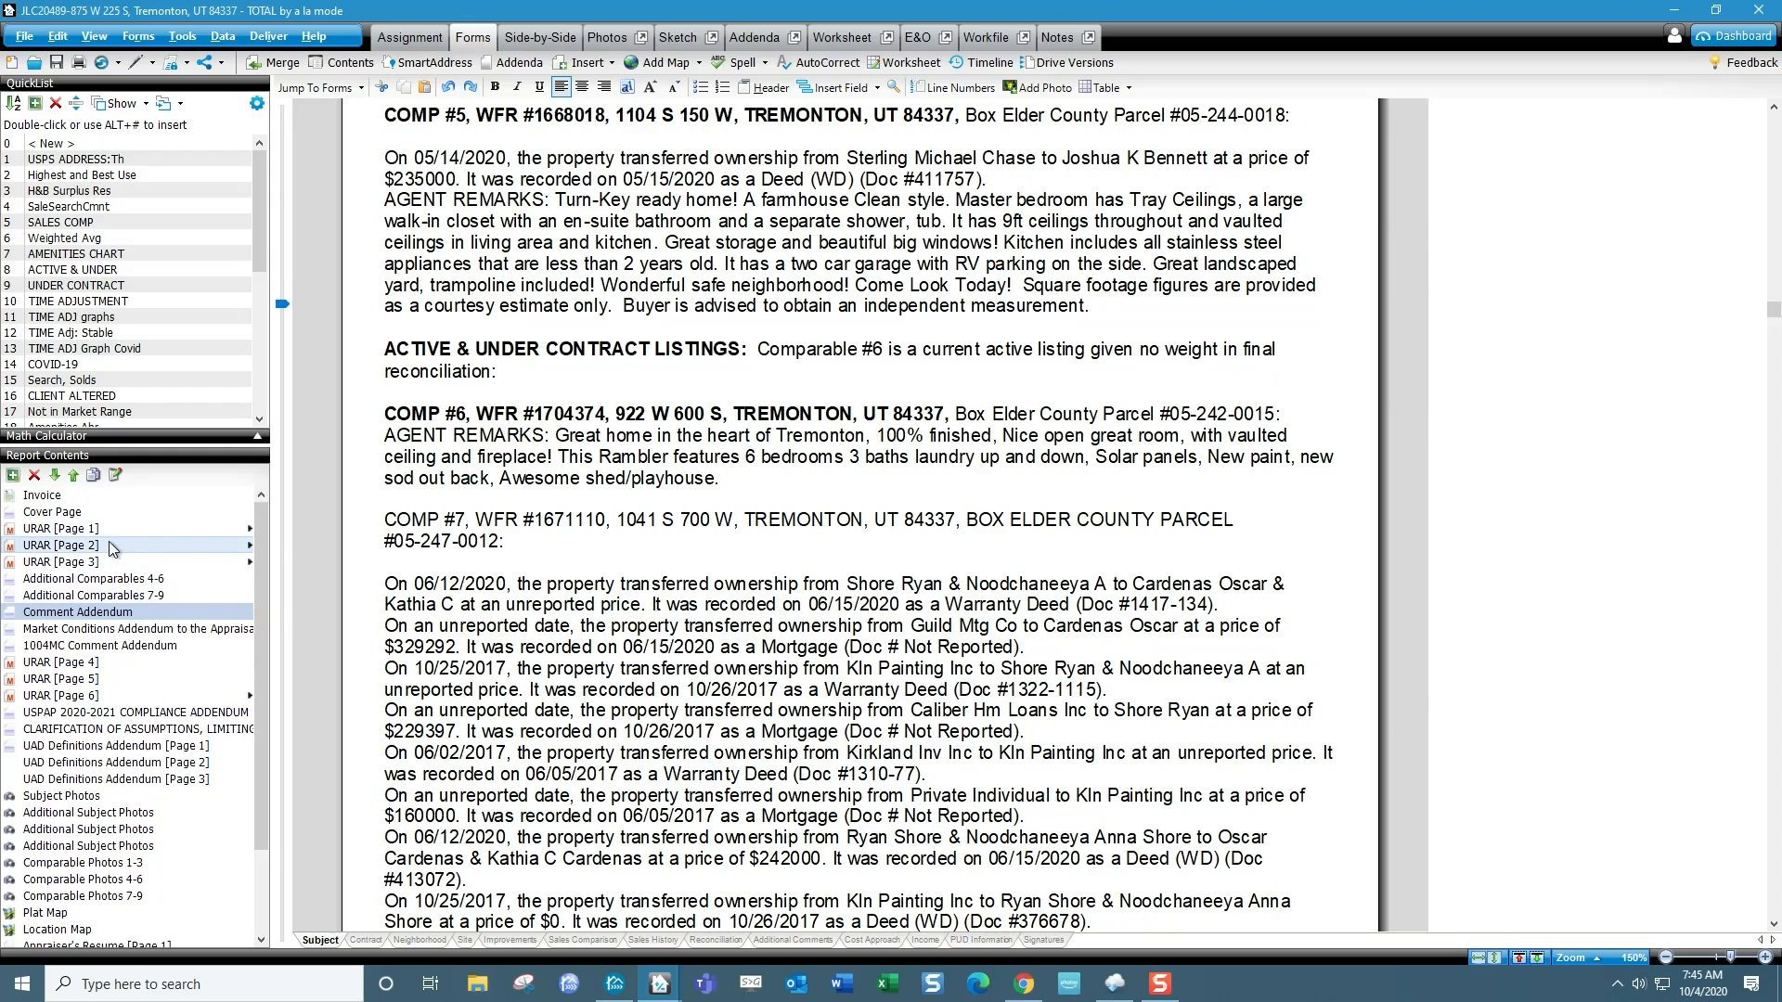
click(121, 597)
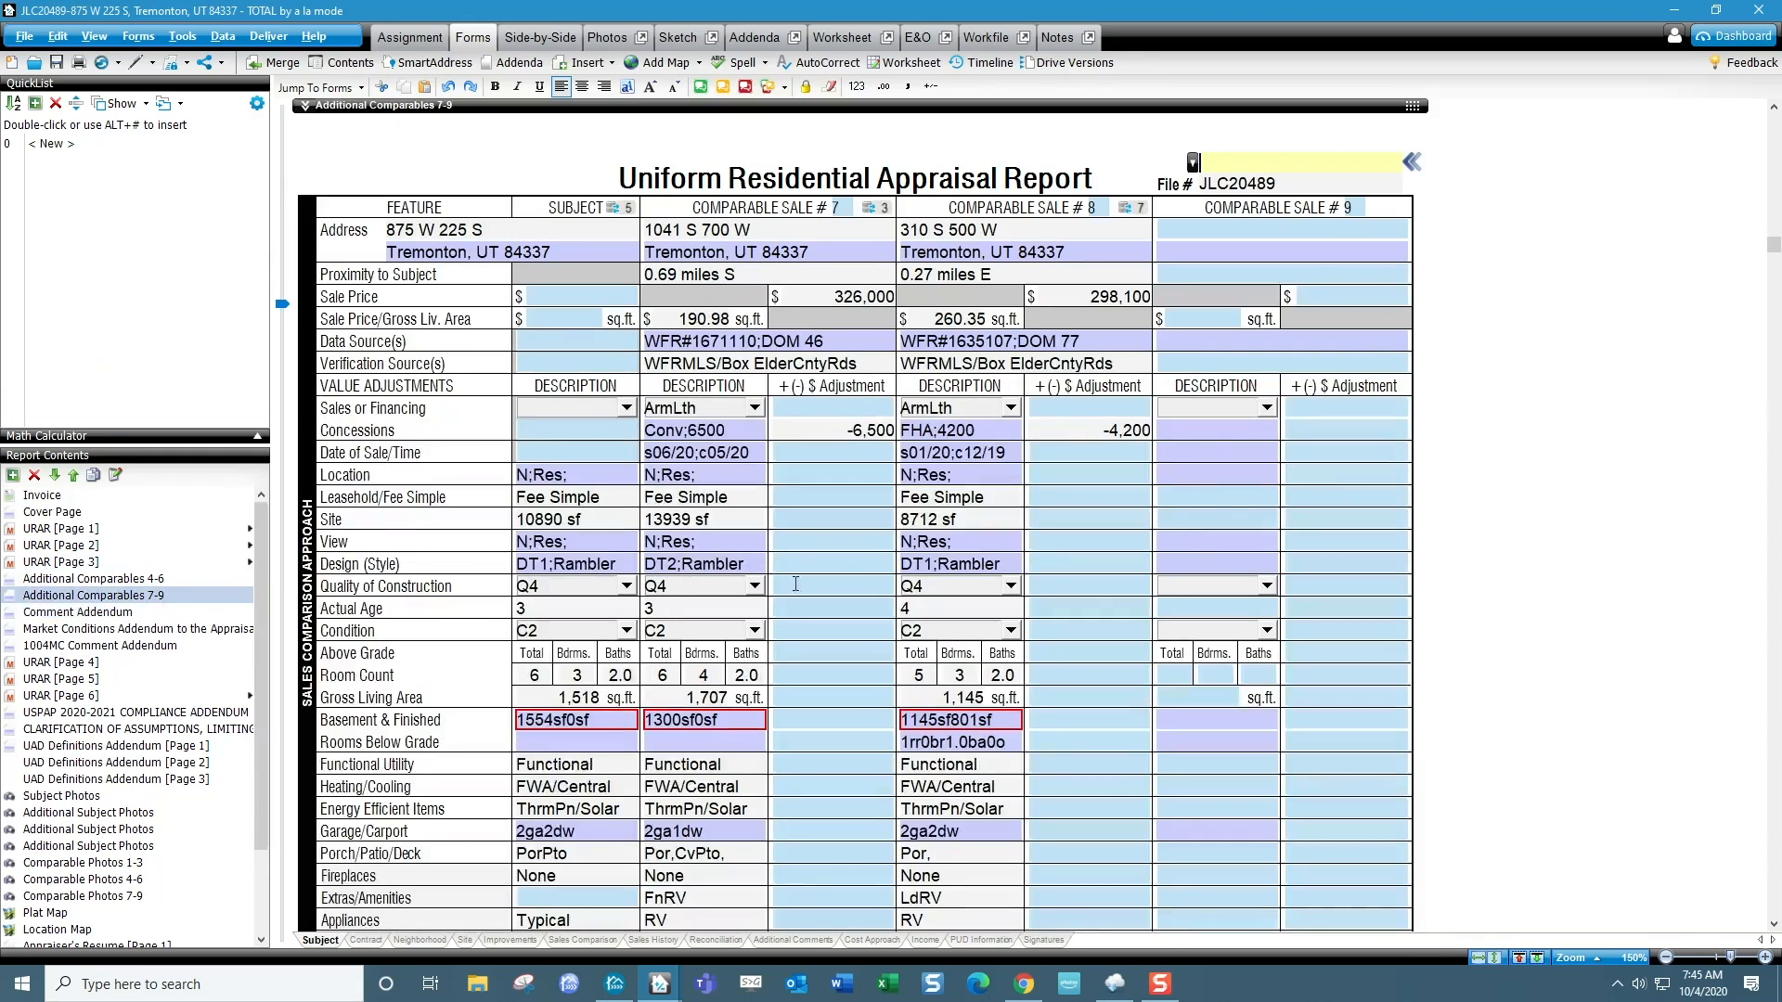